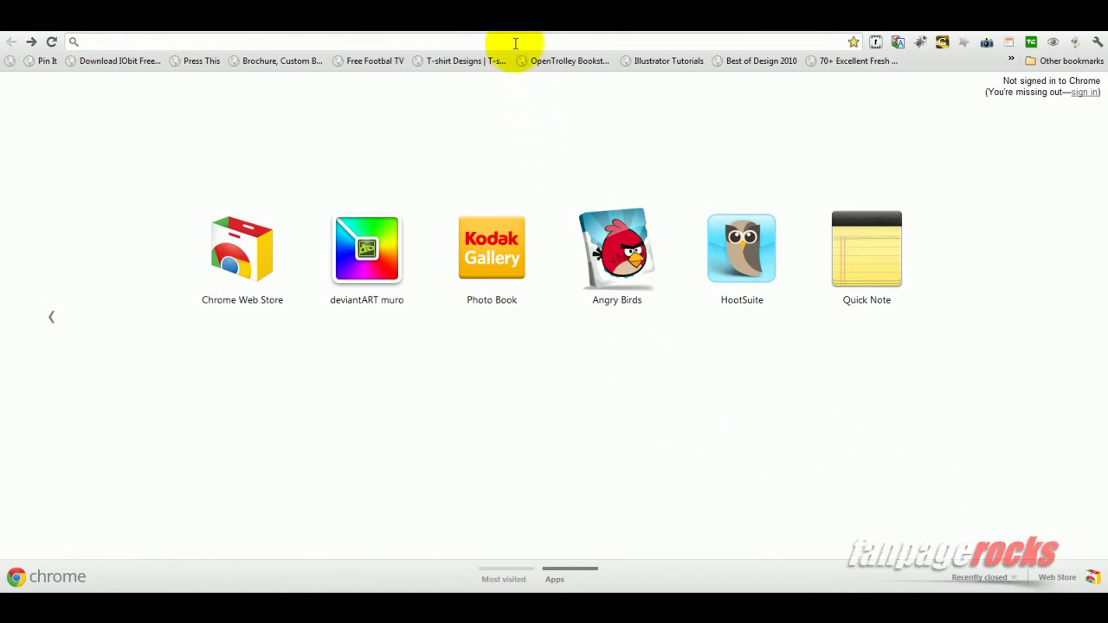
# Go to pixlr.com in Chrome and launch the online photo editor.
pyautogui.write('pixlr.com')
pyautogui.press('Return')
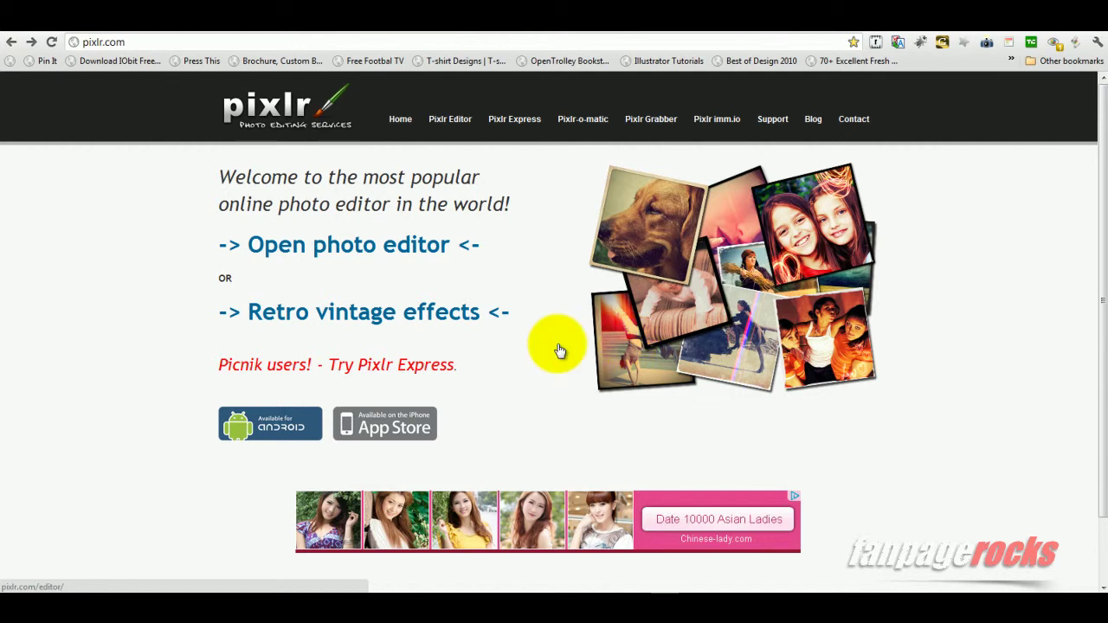
pyautogui.click(424, 243)
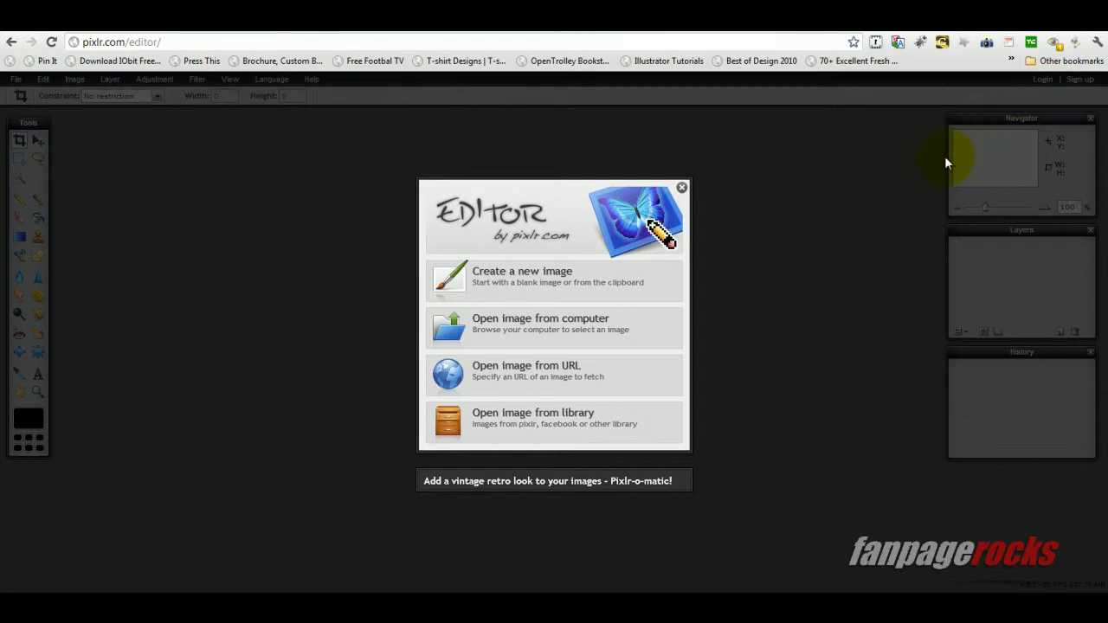
# Open the FB post.psd template from the computer.
pyautogui.click(571, 326)
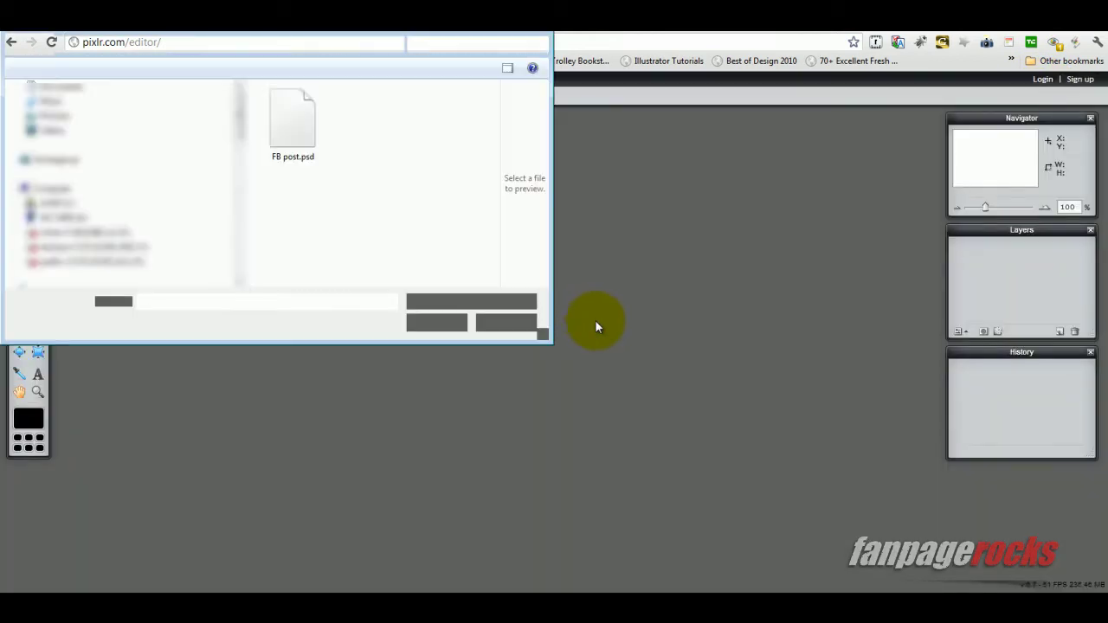
pyautogui.click(301, 130)
pyautogui.click(421, 323)
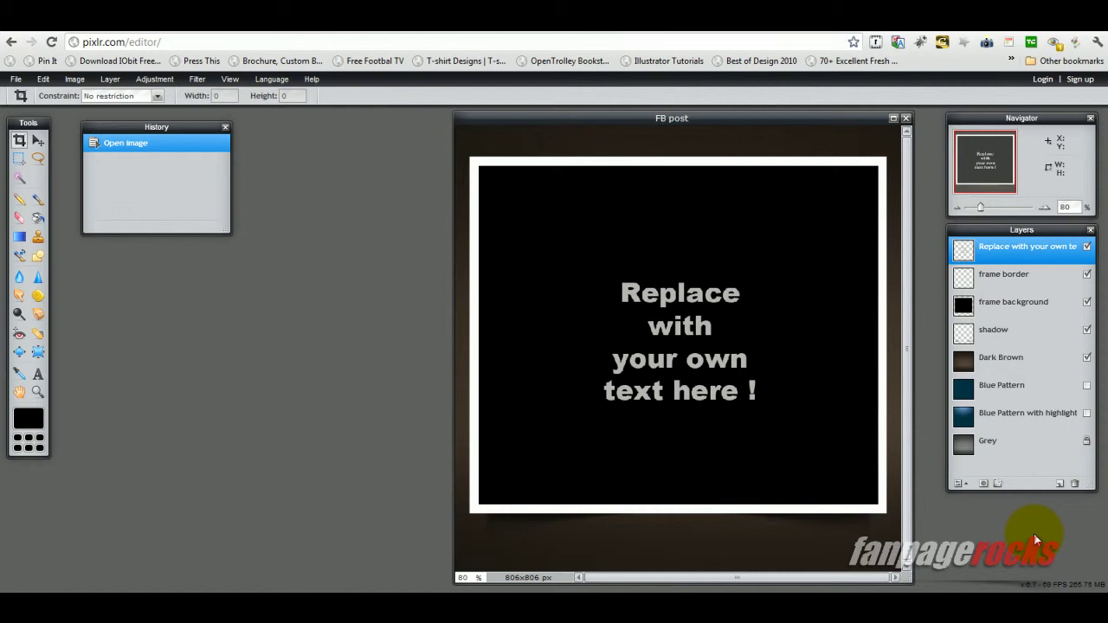
# Make the Blue Pattern and Blue Pattern with highlight layers visible, then select the Move tool.
pyautogui.click(1088, 387)
pyautogui.click(1088, 413)
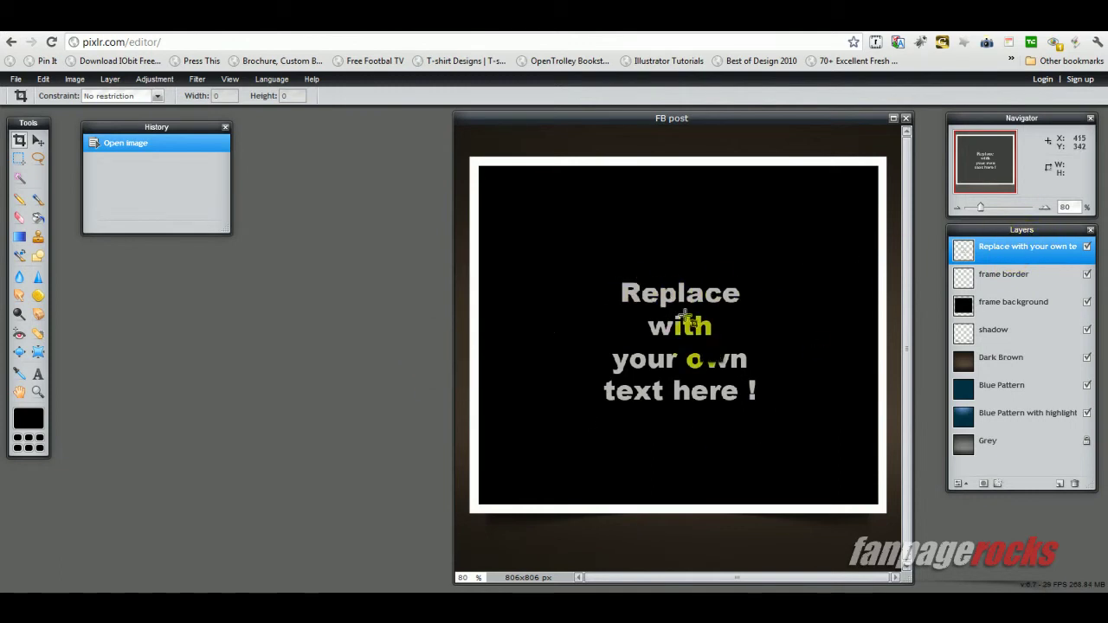
pyautogui.click(38, 140)
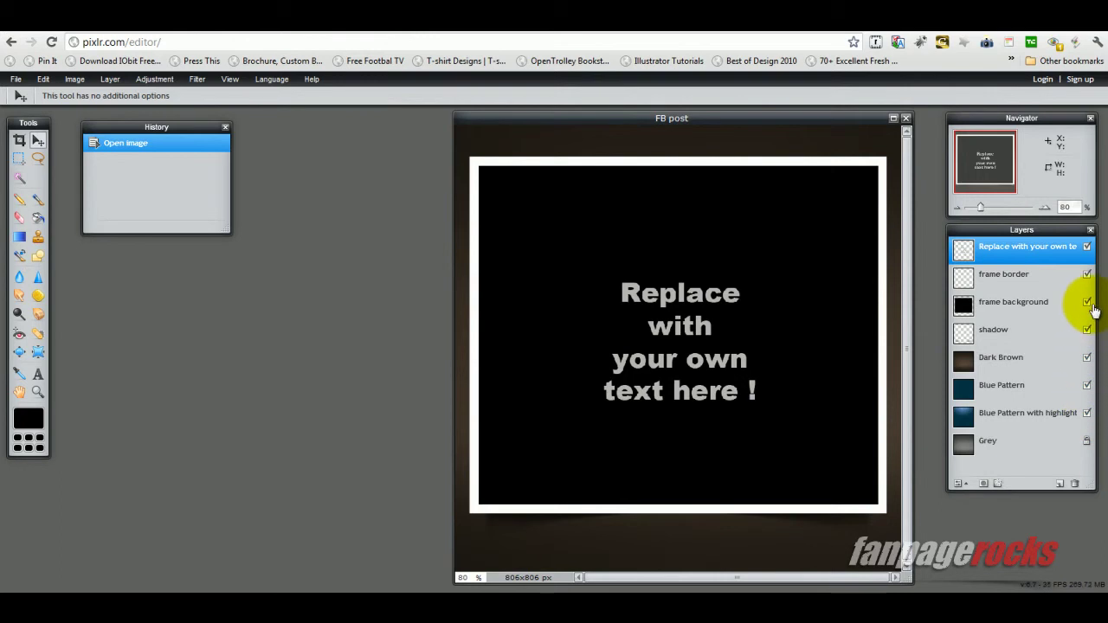
# Hide the placeholder text, white frame border, black frame background and shadow layers.
pyautogui.click(1088, 248)
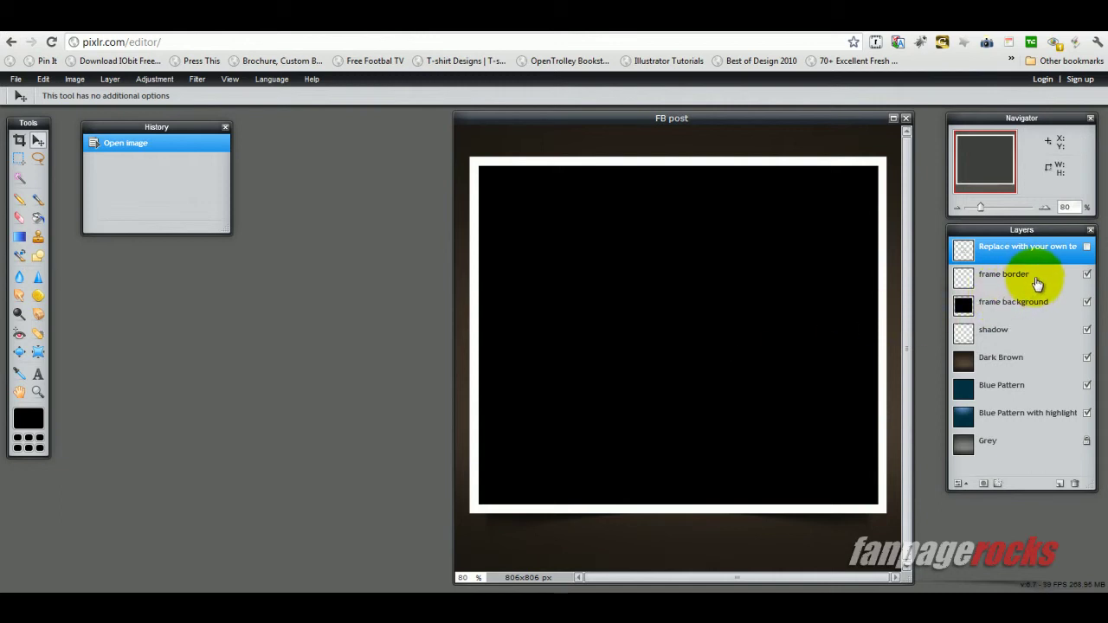
pyautogui.click(1087, 276)
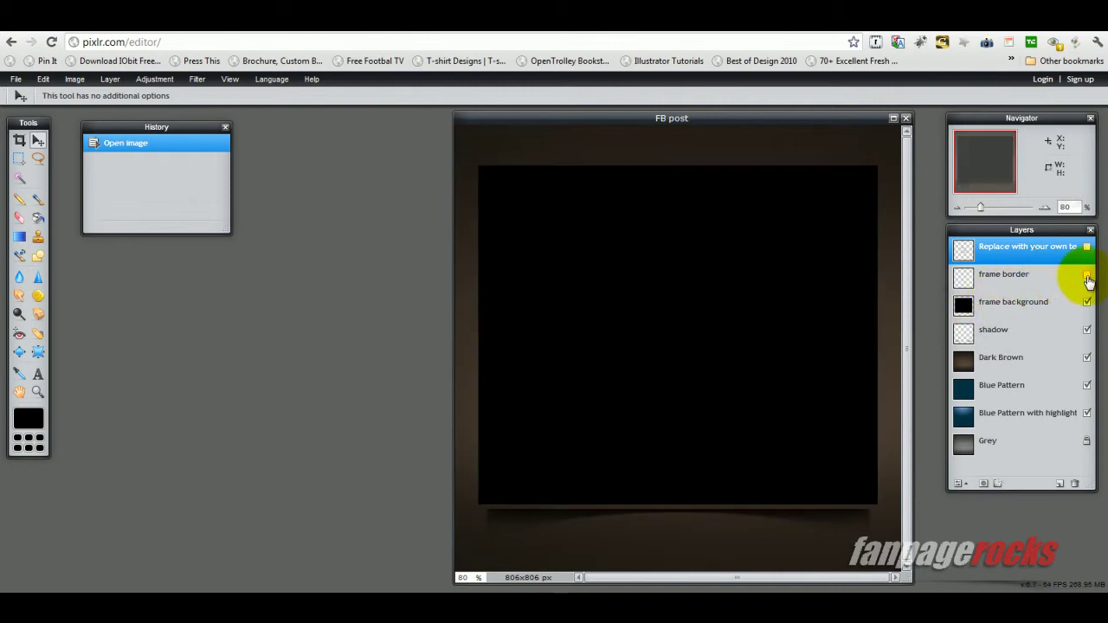
pyautogui.click(1088, 276)
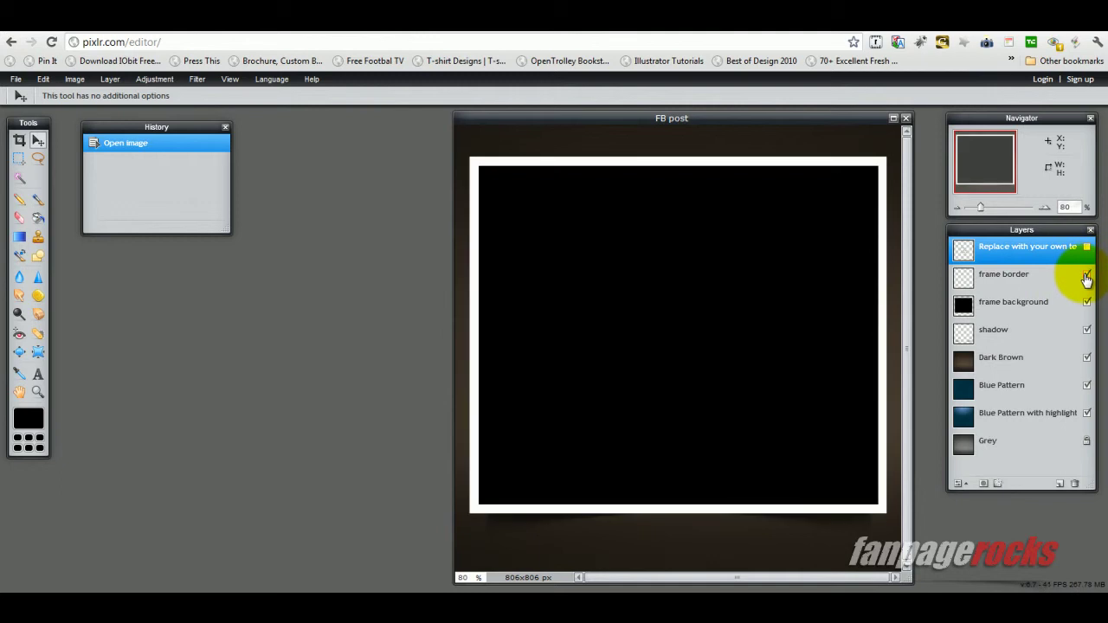
pyautogui.click(1087, 276)
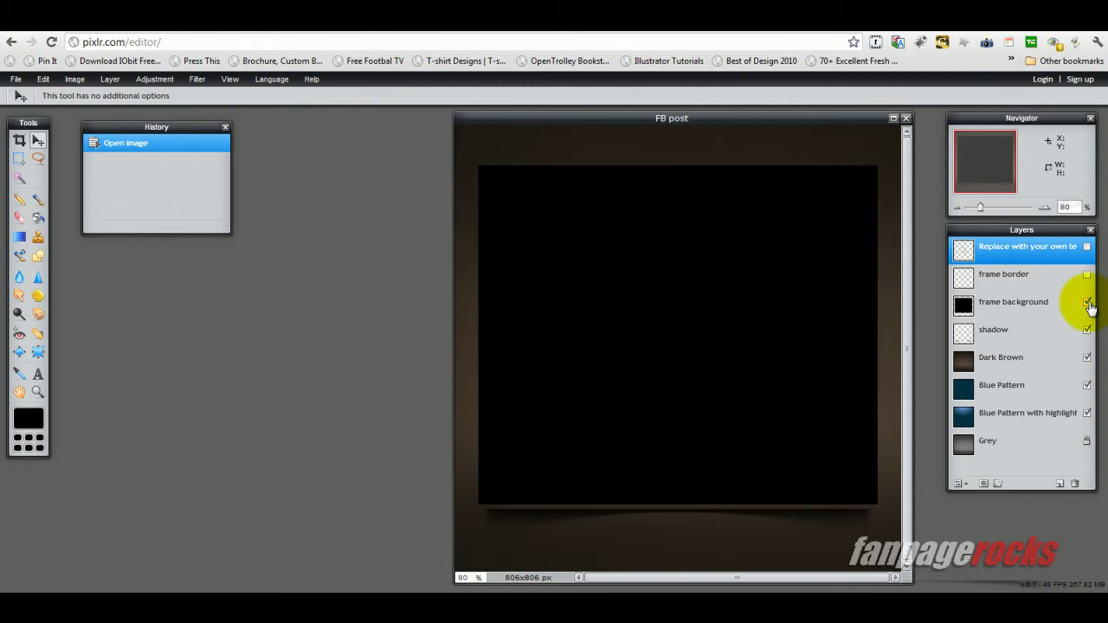
pyautogui.click(1087, 303)
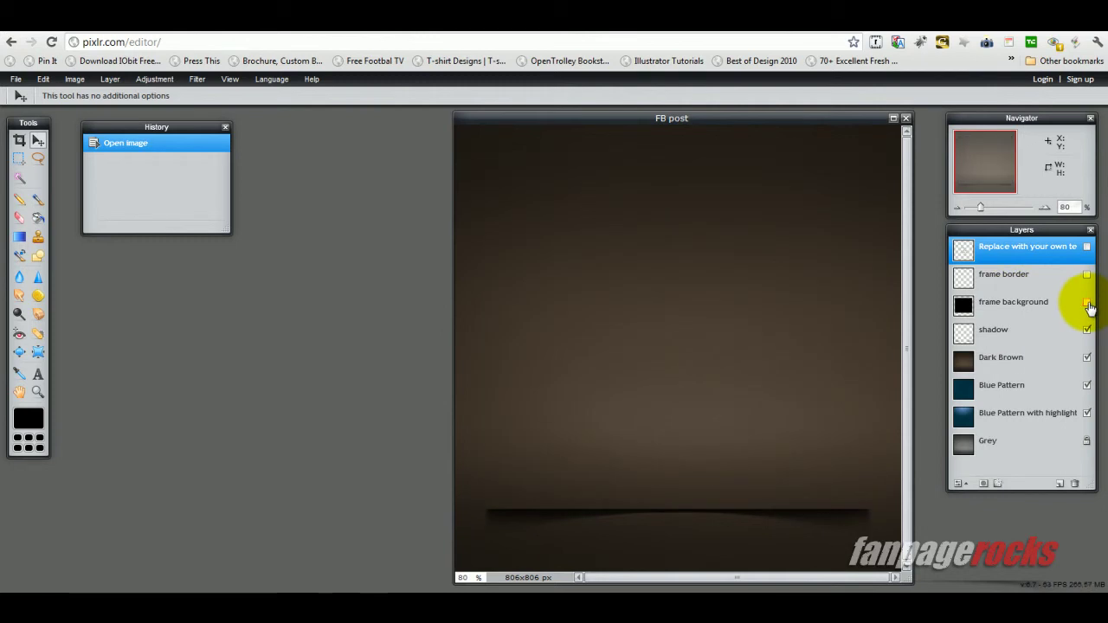
pyautogui.click(1088, 304)
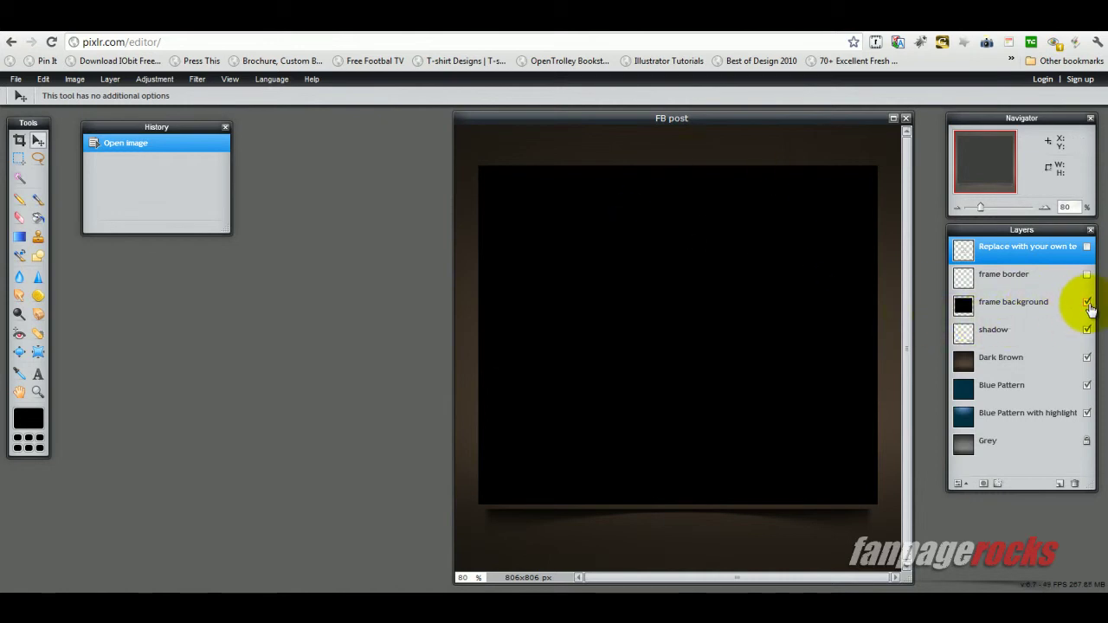
pyautogui.click(1087, 304)
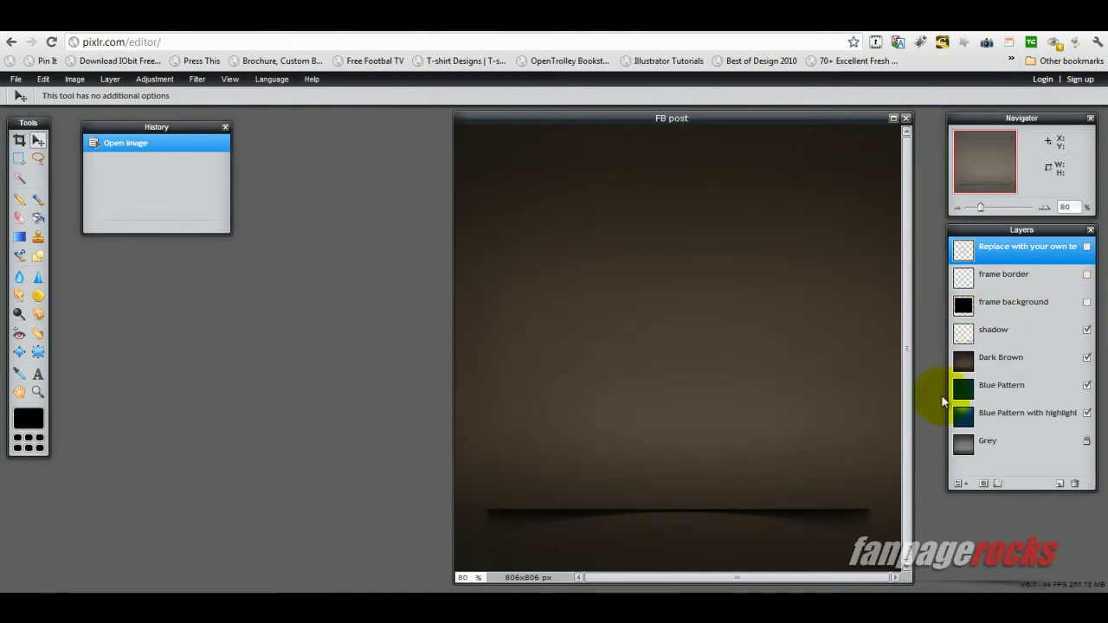
pyautogui.click(1088, 332)
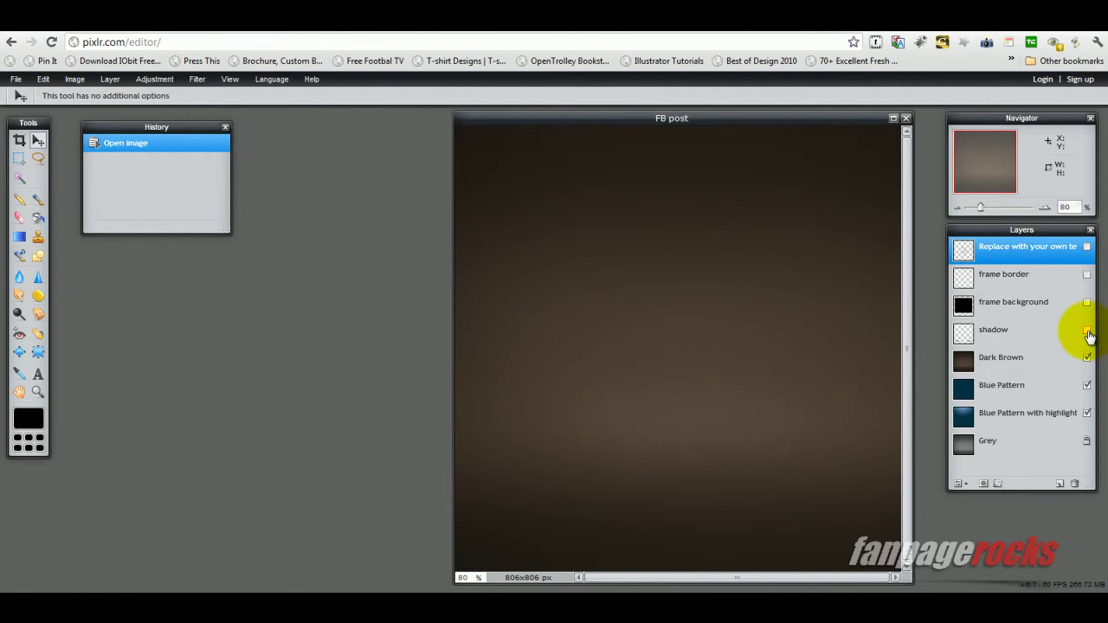
pyautogui.click(1088, 333)
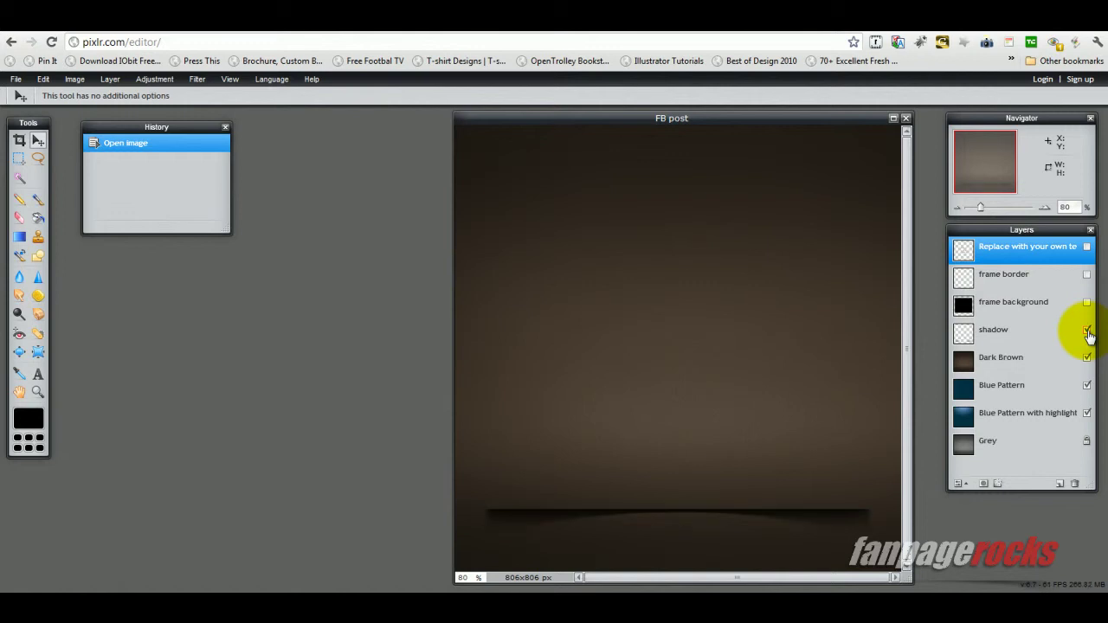
pyautogui.click(1088, 332)
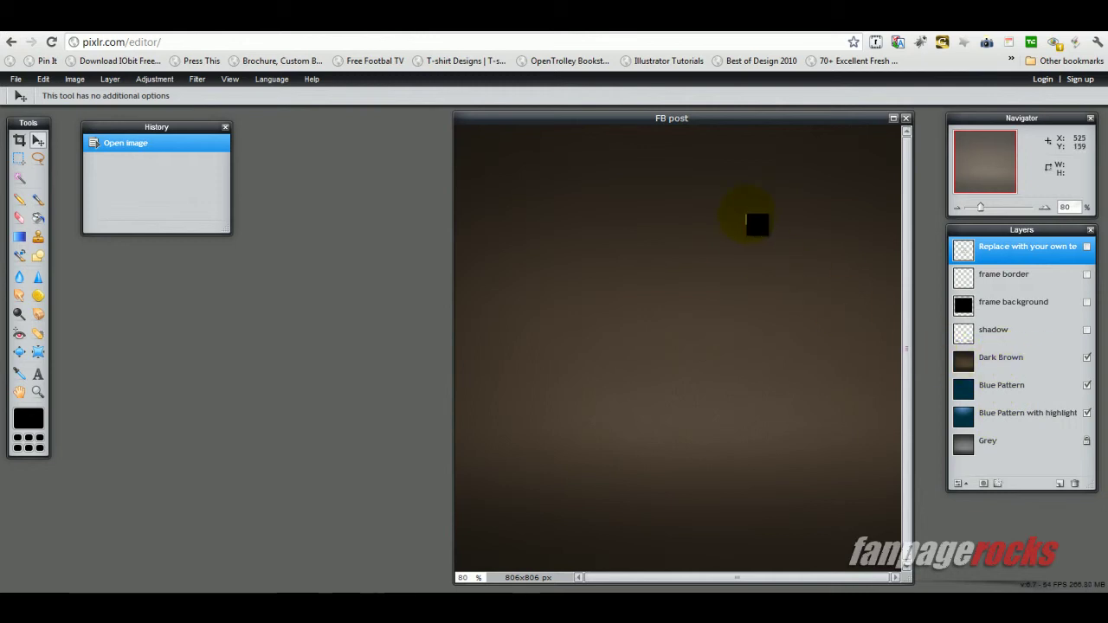
# Hide Dark Brown and both Blue Pattern layers, then re-show the shadow and black frame background.
pyautogui.click(1088, 359)
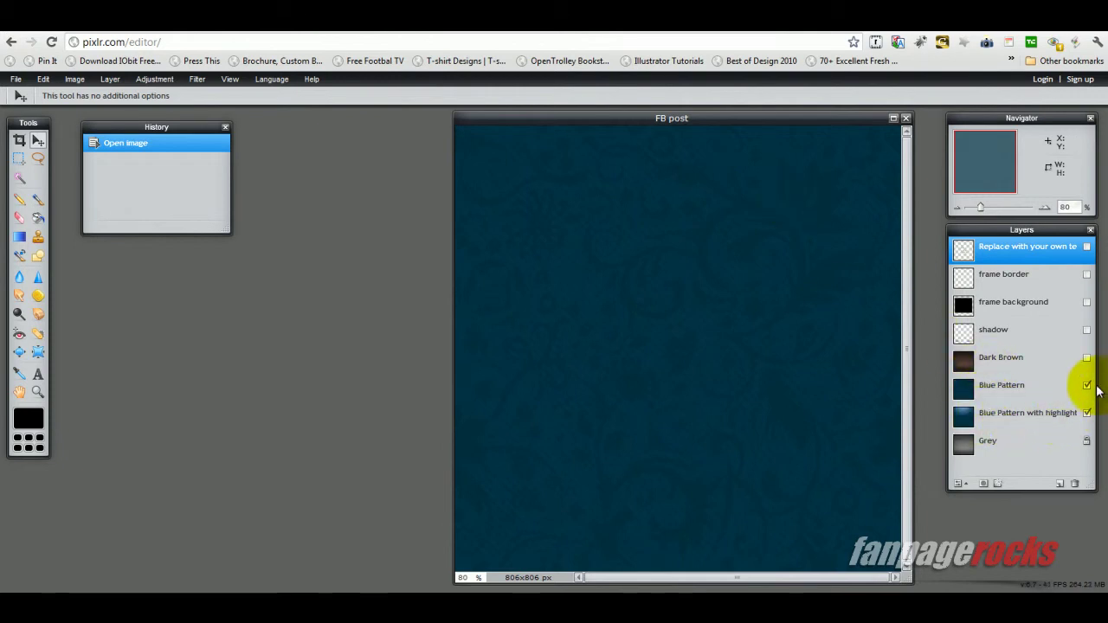
pyautogui.click(1046, 388)
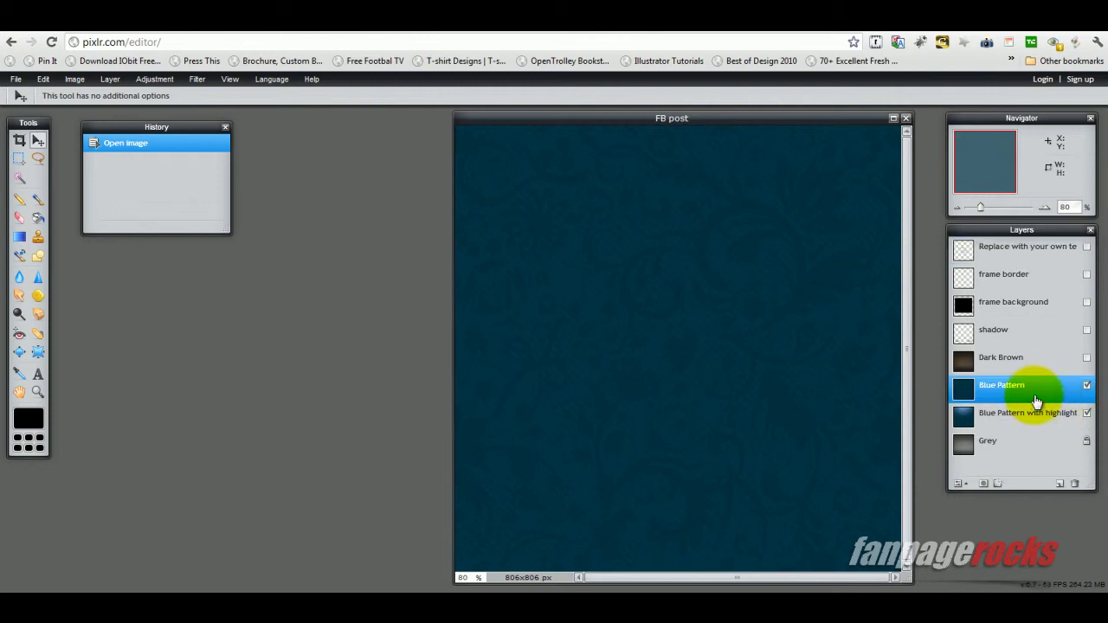
pyautogui.click(1087, 387)
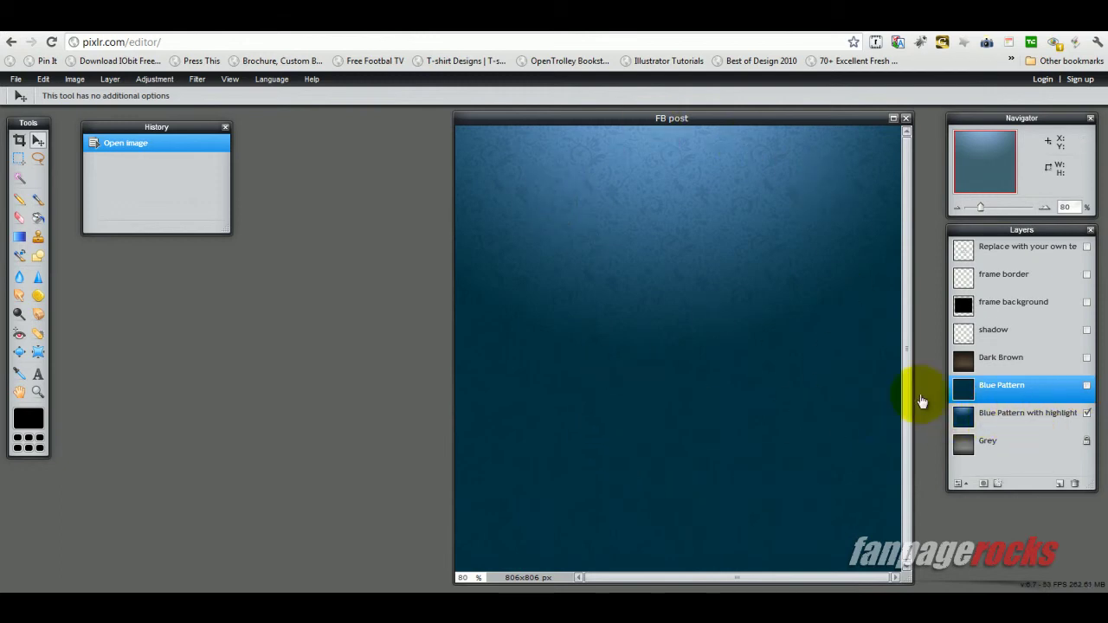
pyautogui.click(1015, 448)
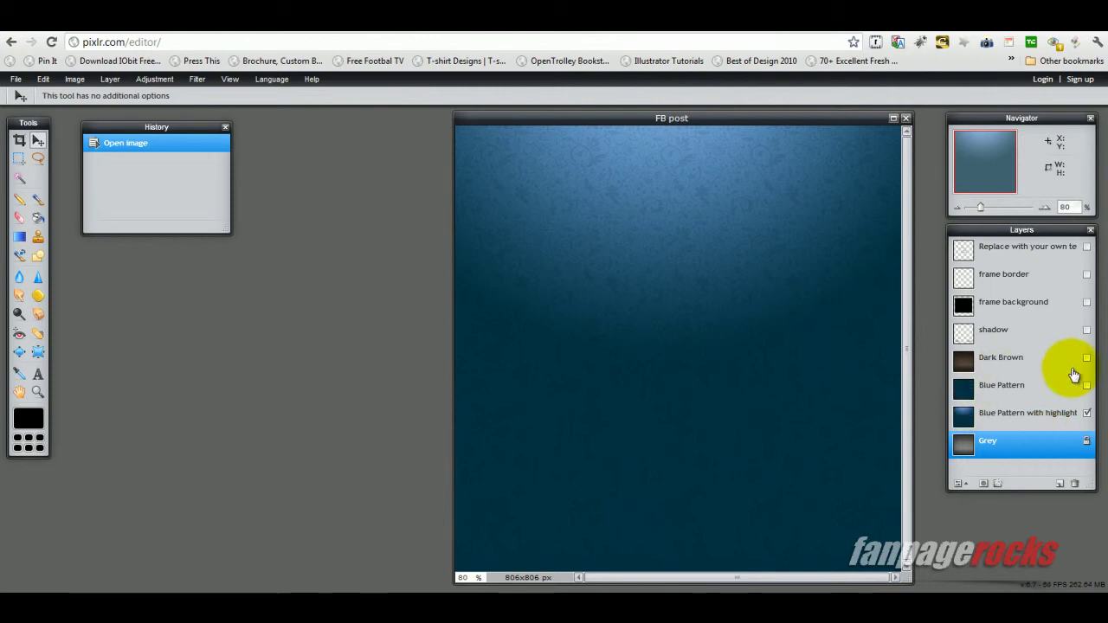
pyautogui.click(1015, 420)
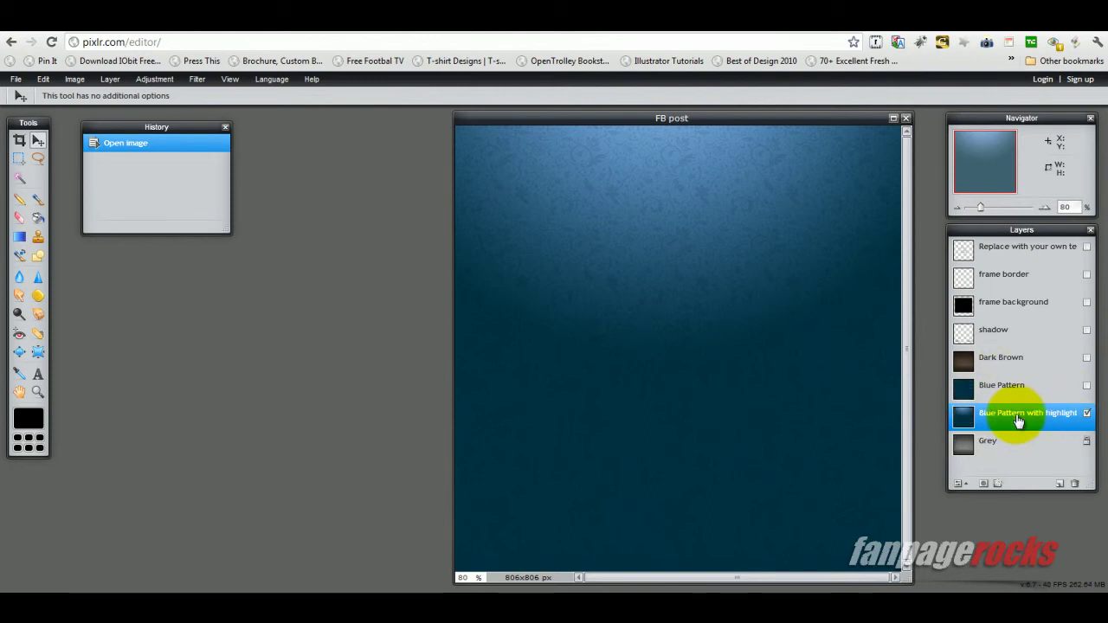
pyautogui.click(1088, 416)
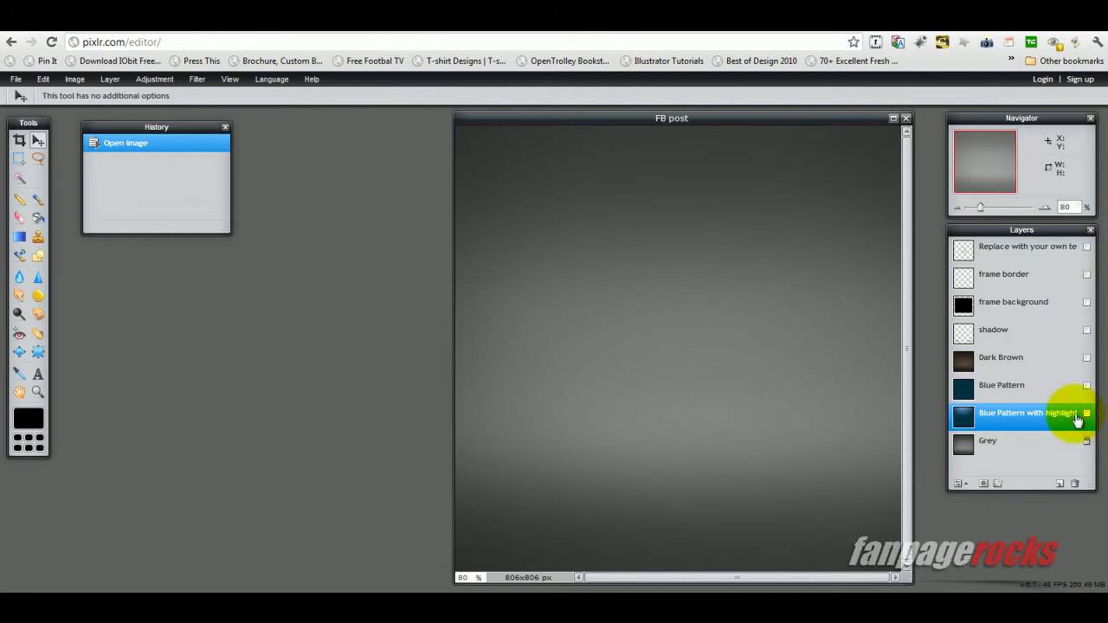
pyautogui.click(1087, 333)
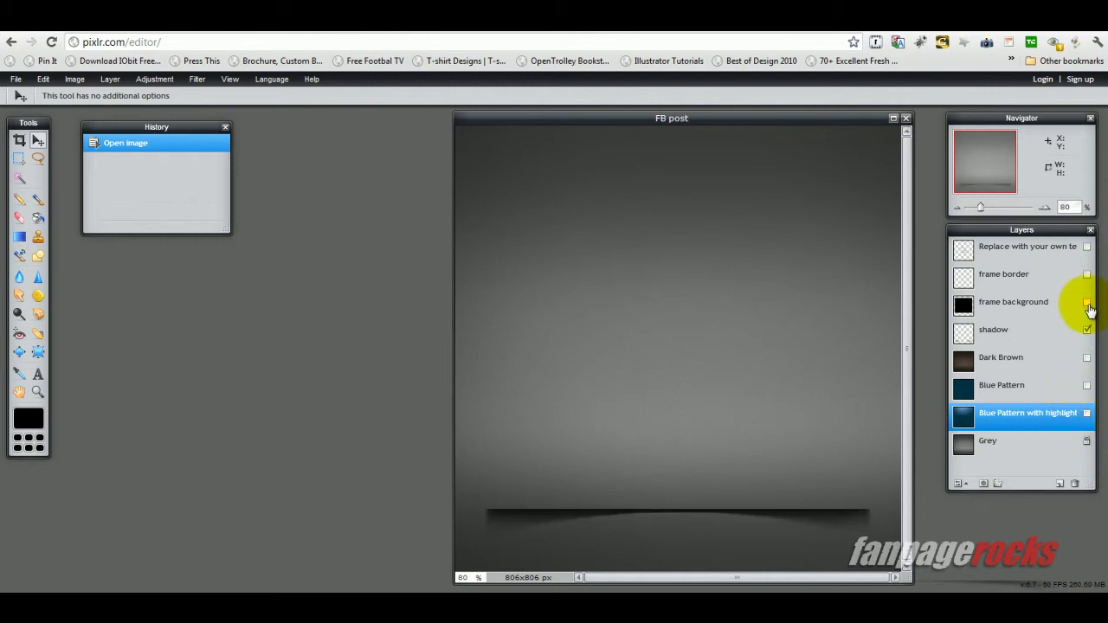
pyautogui.click(1088, 303)
# Show the white frame border again, keeping the placeholder text layer hidden.
pyautogui.click(1088, 277)
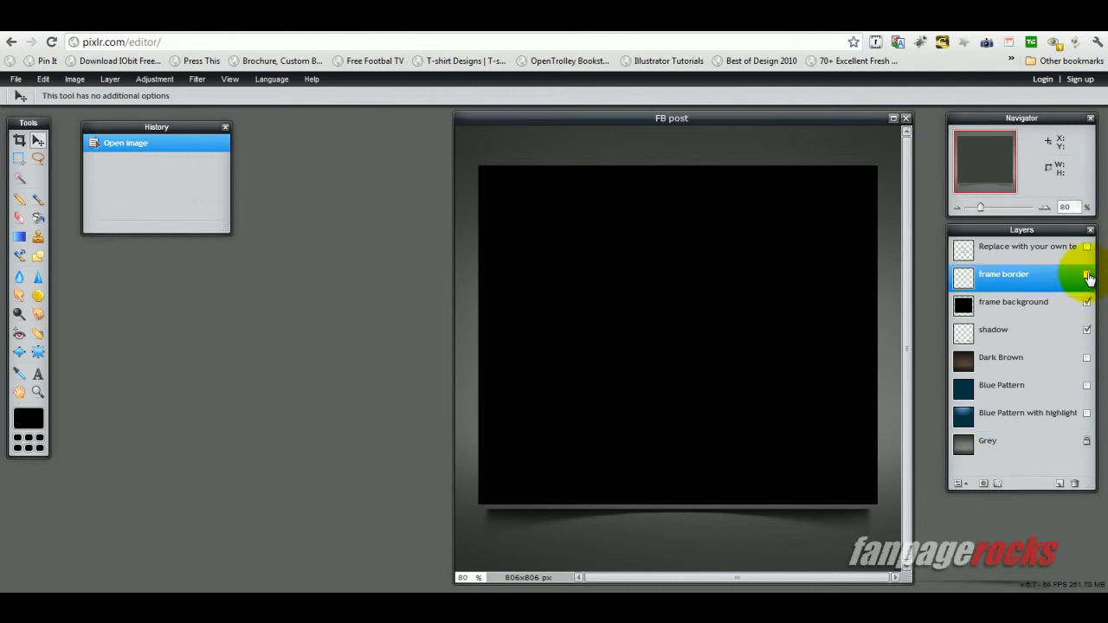
pyautogui.click(1088, 275)
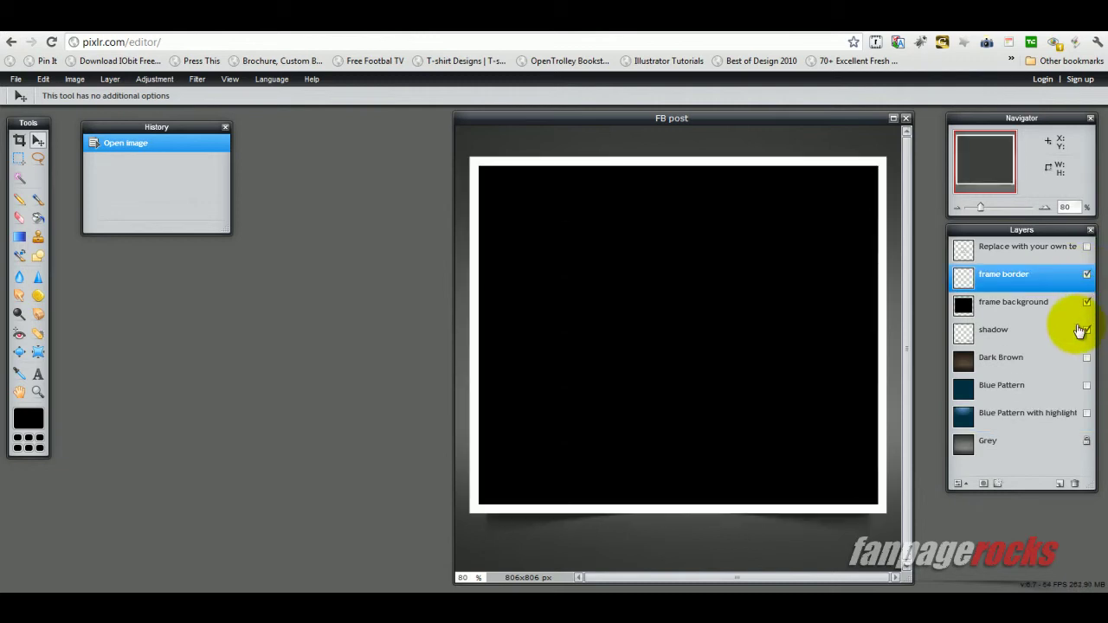
pyautogui.click(1085, 249)
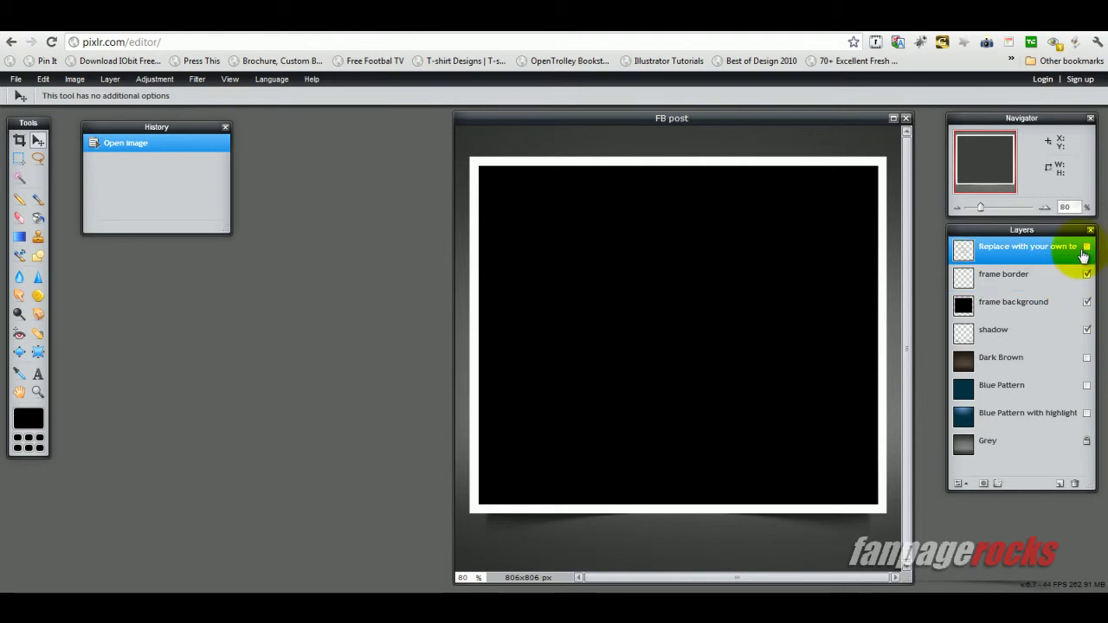
pyautogui.click(1086, 248)
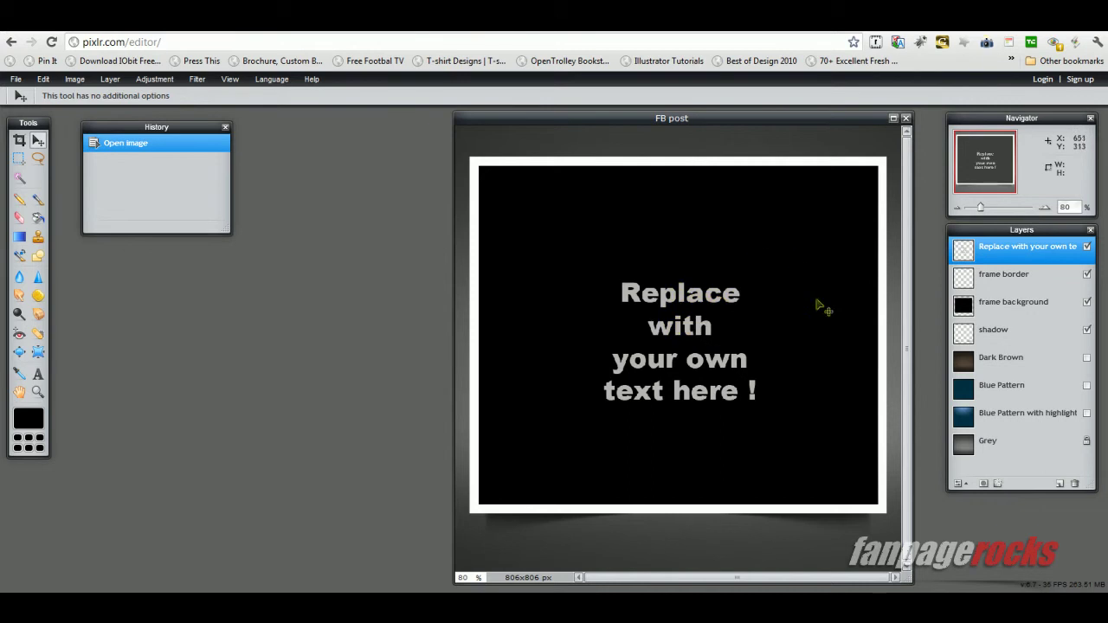
pyautogui.click(1086, 248)
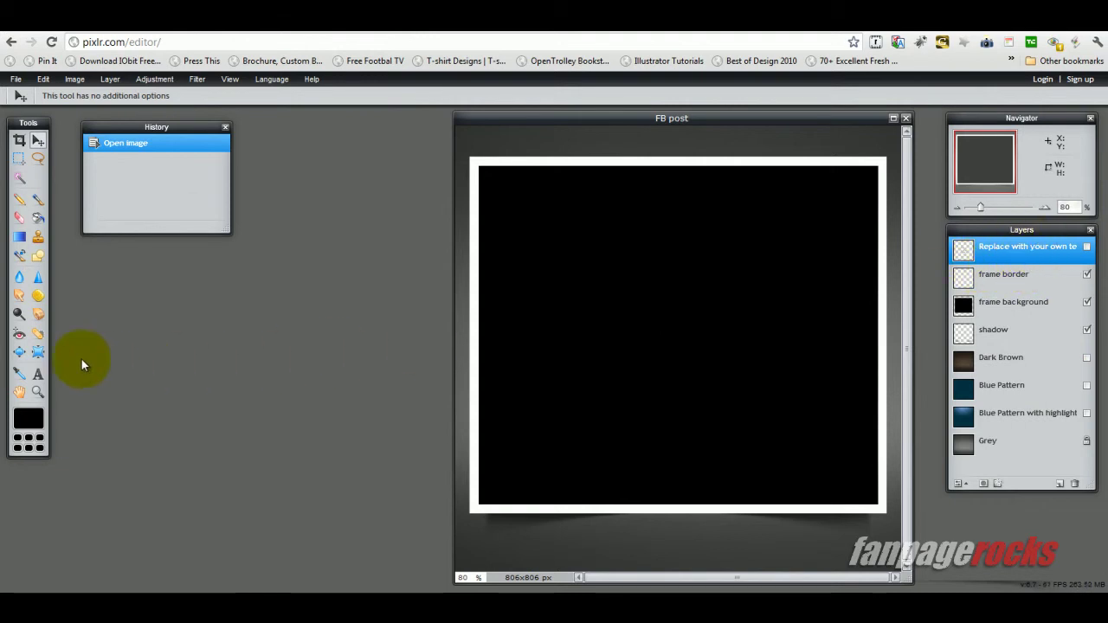
# Start a new text layer on the canvas at size 50 in the Accord SF font.
pyautogui.click(40, 373)
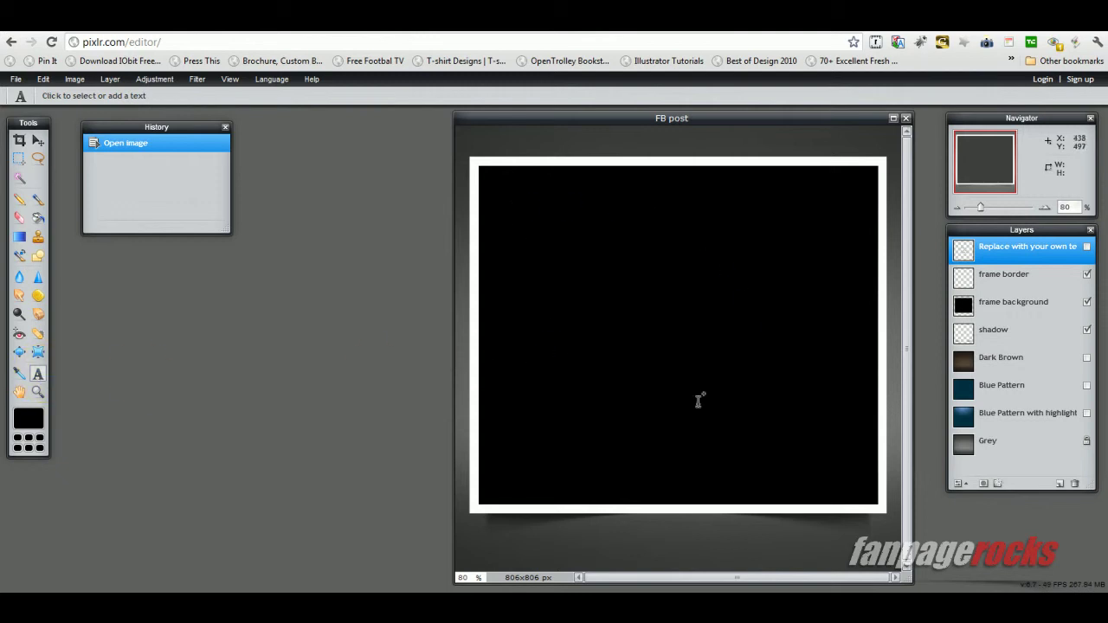
pyautogui.click(524, 212)
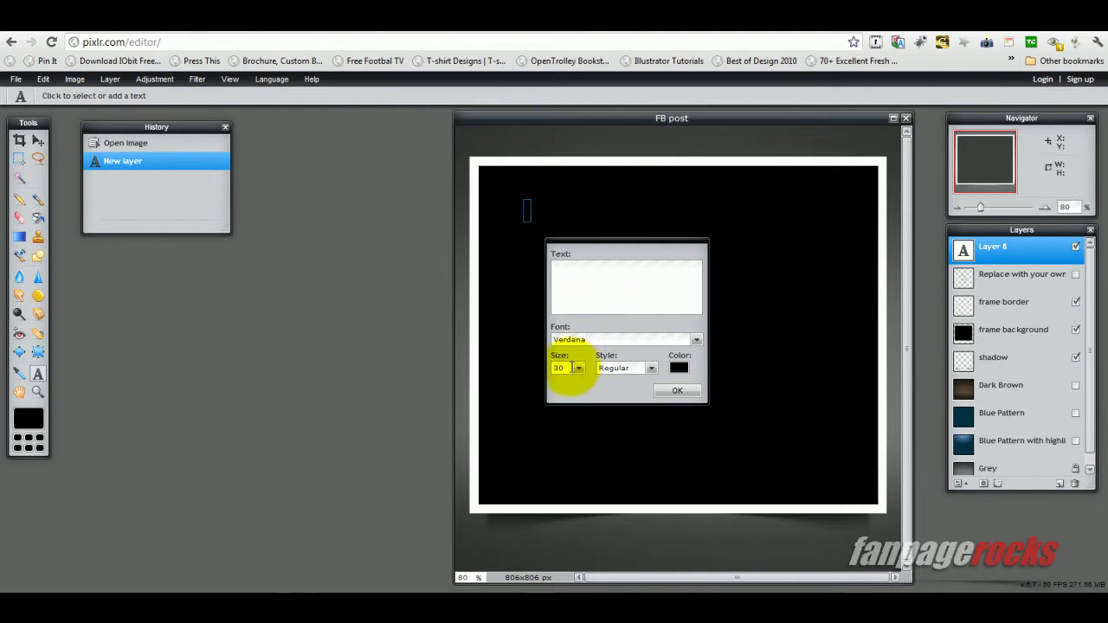
pyautogui.moveTo(569, 368); pyautogui.dragTo(540, 373)
pyautogui.write('50')
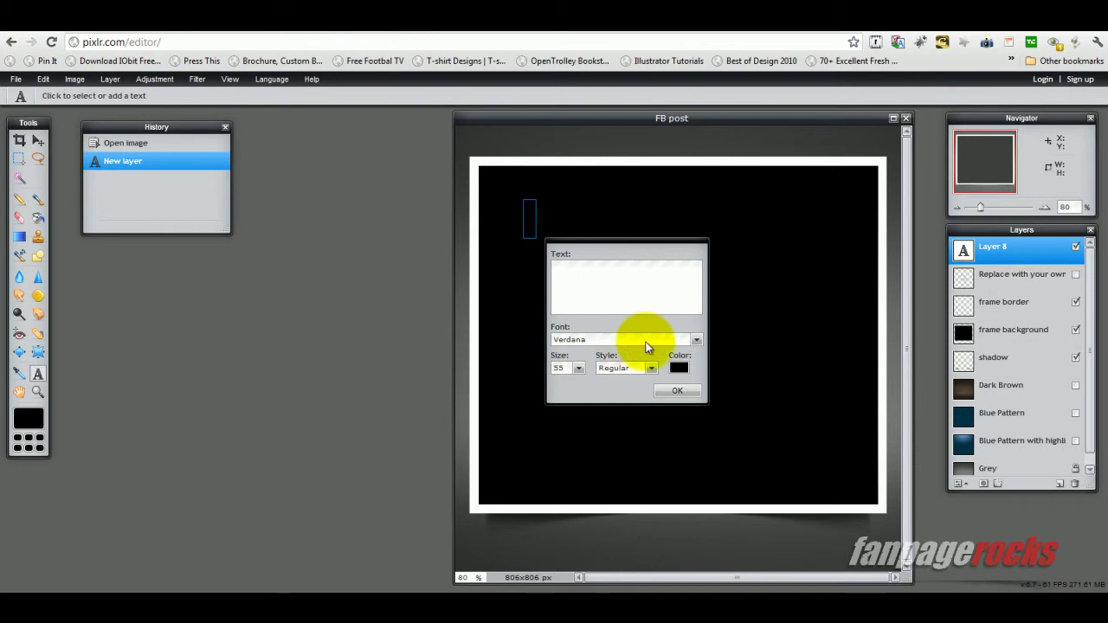
pyautogui.click(694, 341)
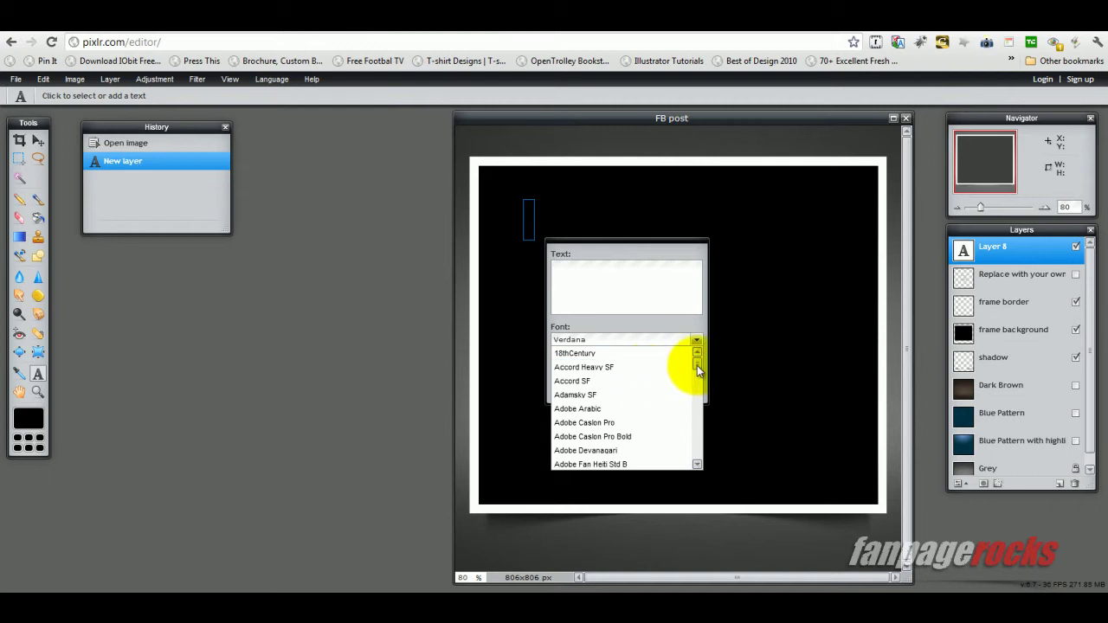
pyautogui.click(644, 381)
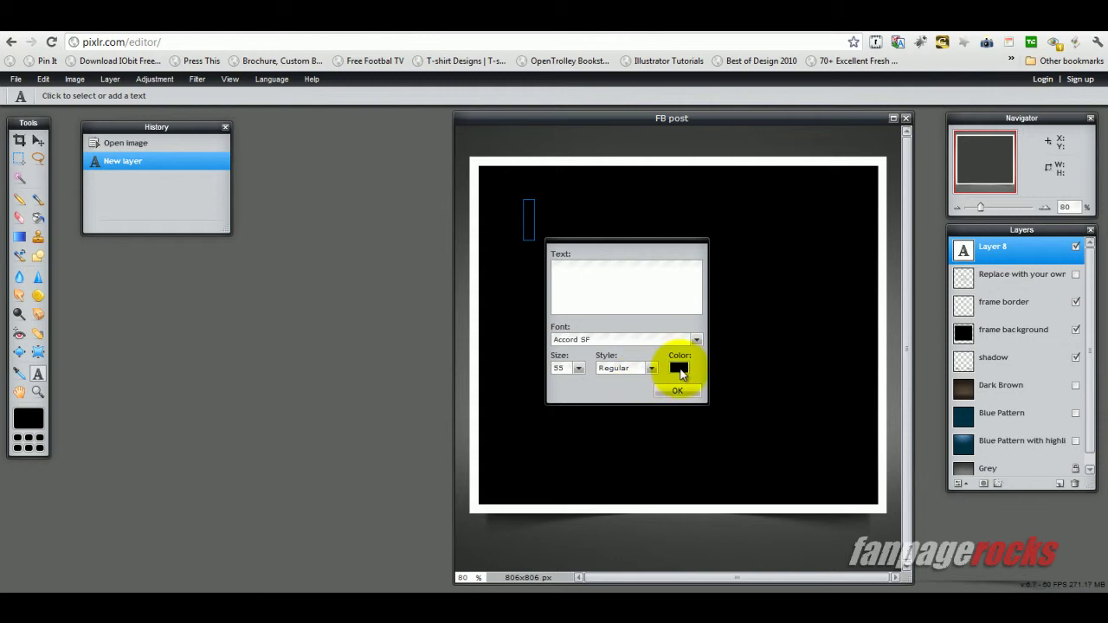
# Set the text colour to pure white.
pyautogui.click(679, 369)
pyautogui.moveTo(477, 281); pyautogui.dragTo(470, 259)
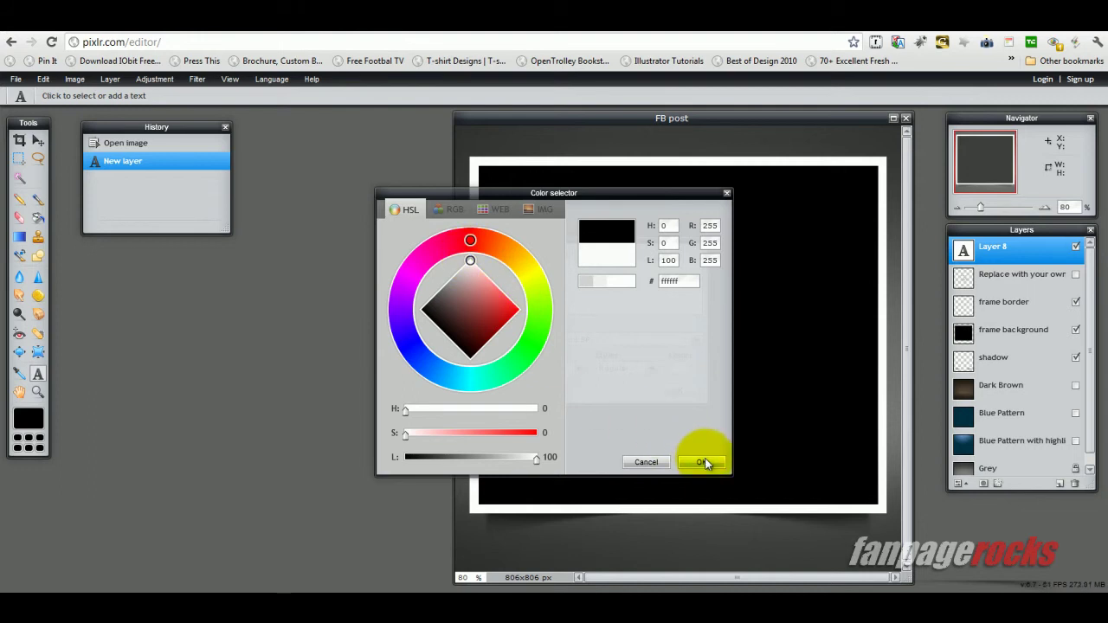
pyautogui.moveTo(510, 250); pyautogui.dragTo(537, 292)
pyautogui.click(508, 309)
pyautogui.moveTo(546, 194); pyautogui.dragTo(268, 202)
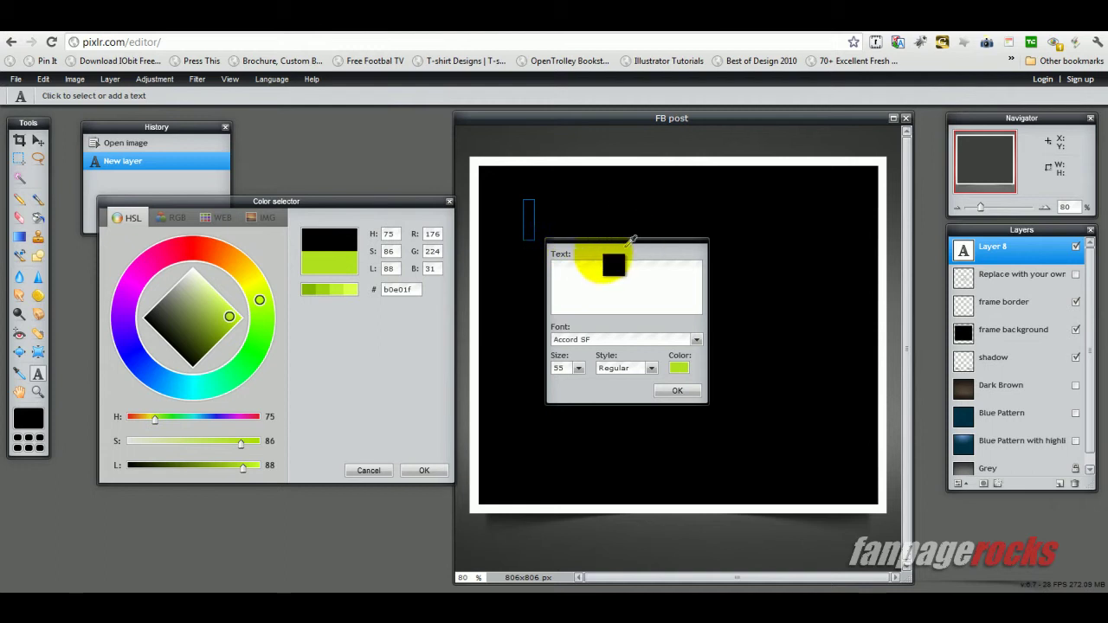
pyautogui.click(197, 265)
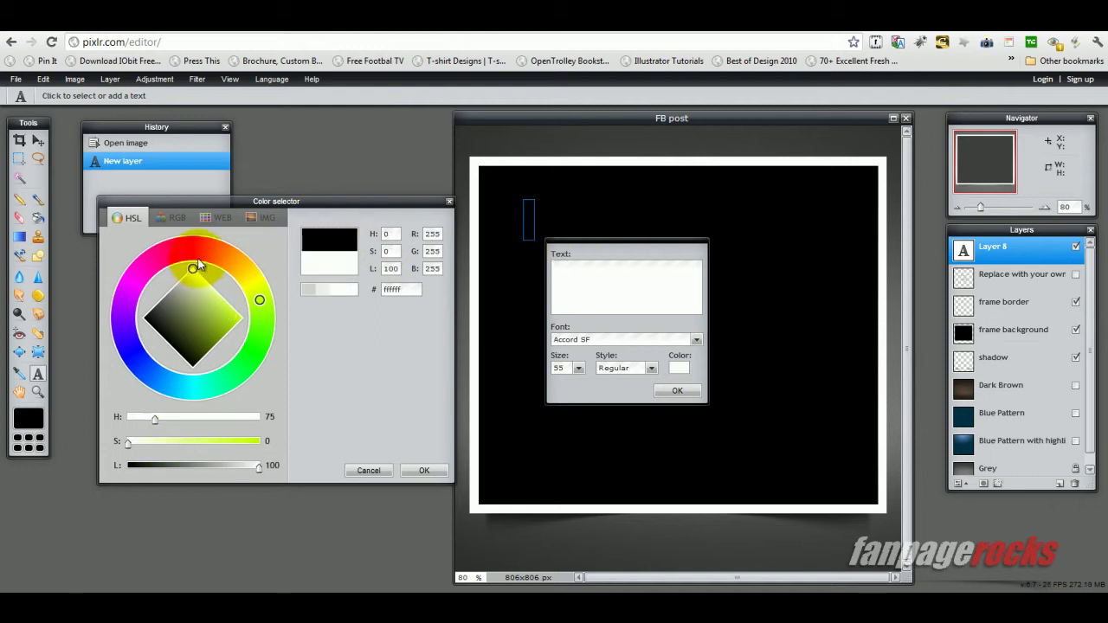
pyautogui.click(424, 472)
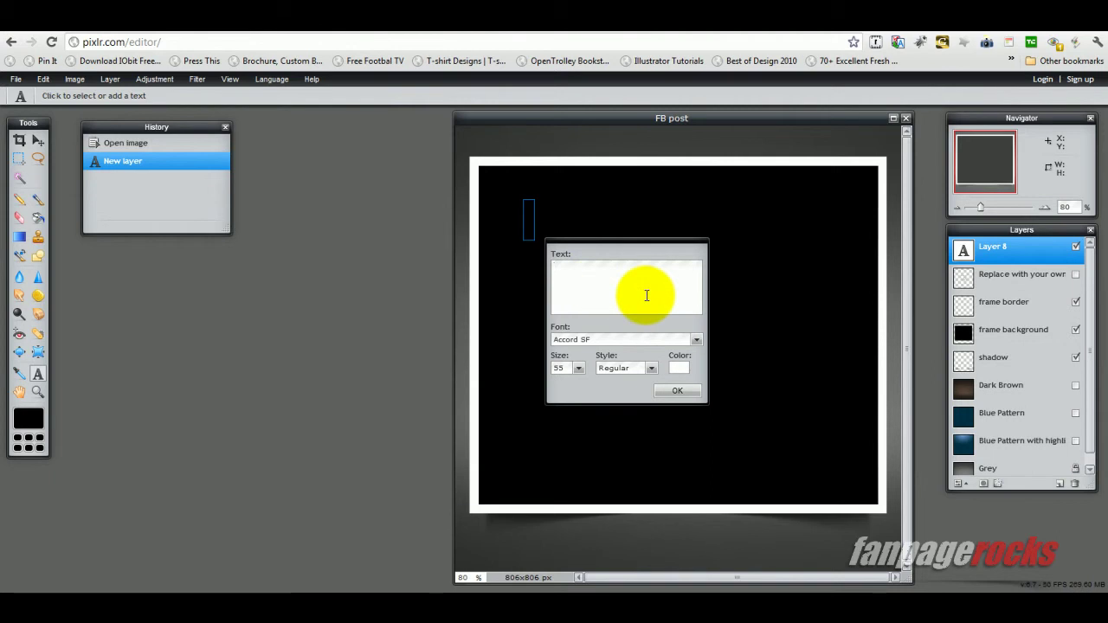
# Type the quote ending "share it with all you Facebook friends." and commit it.
pyautogui.write('"This is a ')
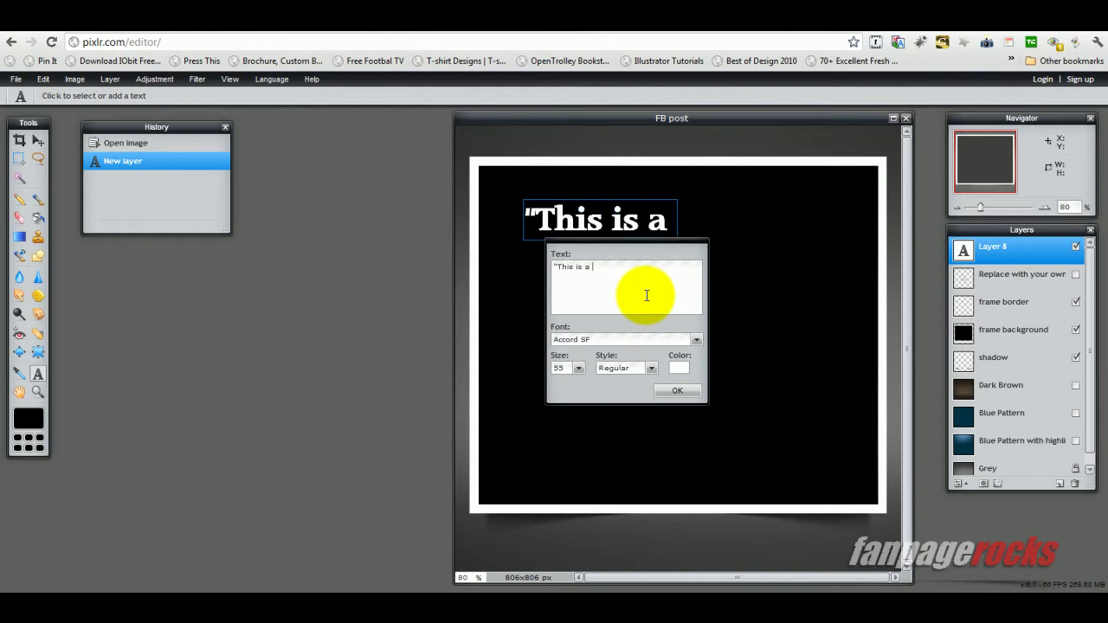
pyautogui.write('quote tha')
pyautogui.write('t')
pyautogui.press('Return')
pyautogui.write('ike')
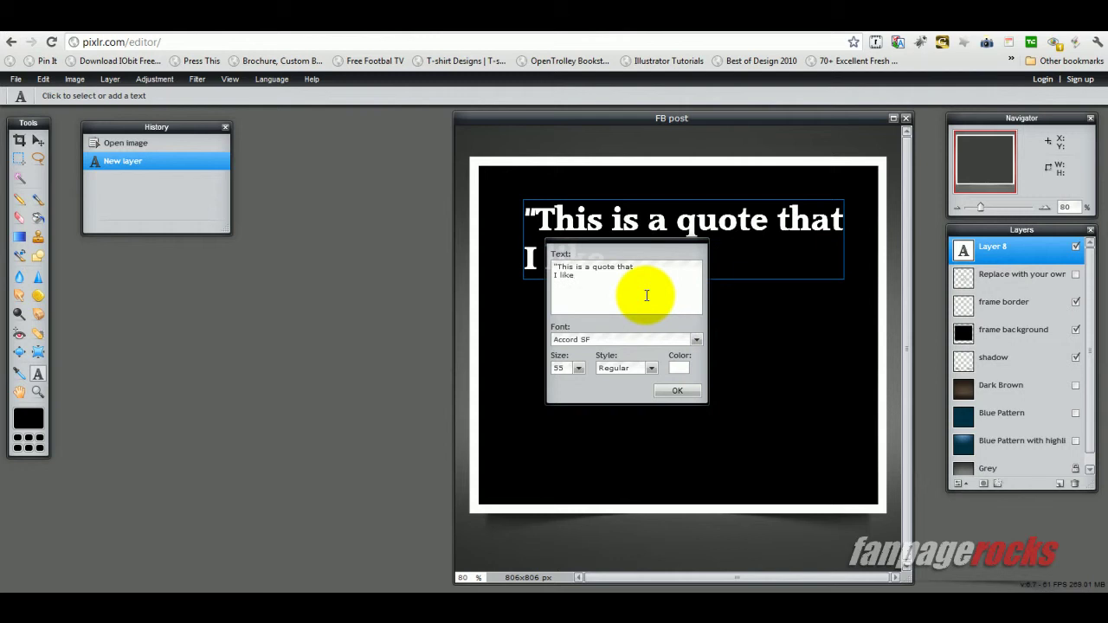
pyautogui.write(' and would like')
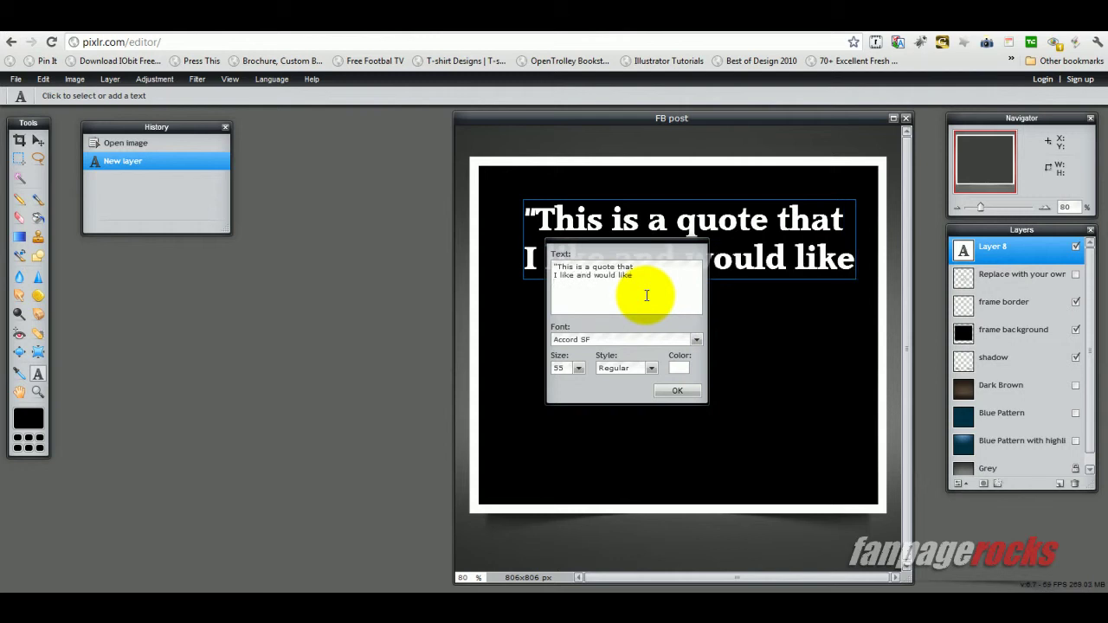
pyautogui.press('Return')
pyautogui.write('to share it with all ')
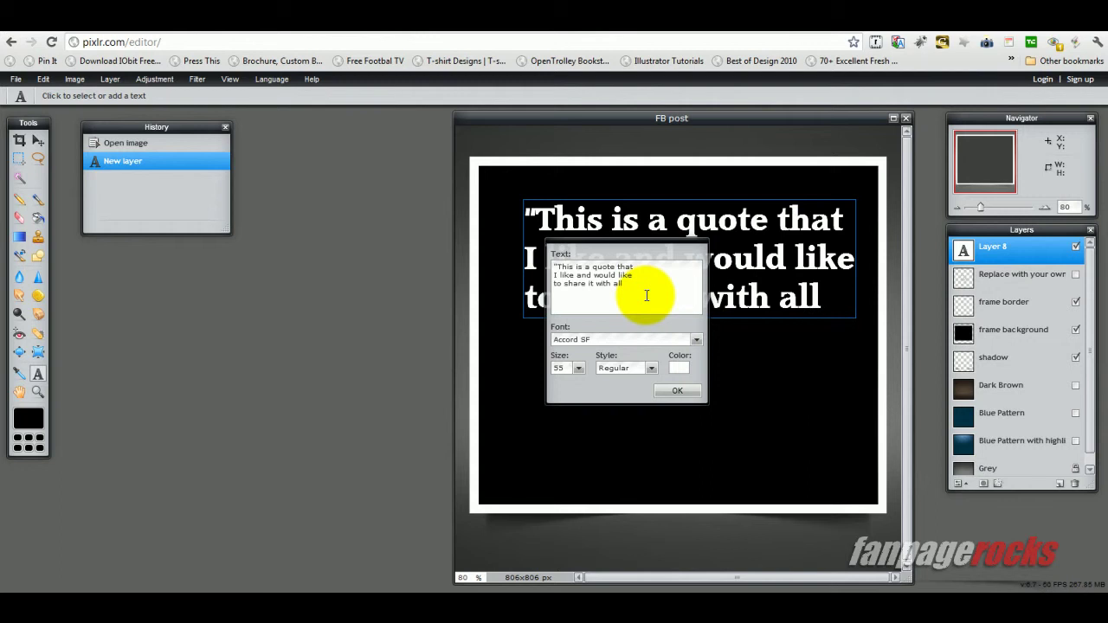
pyautogui.write('you Faqceboo')
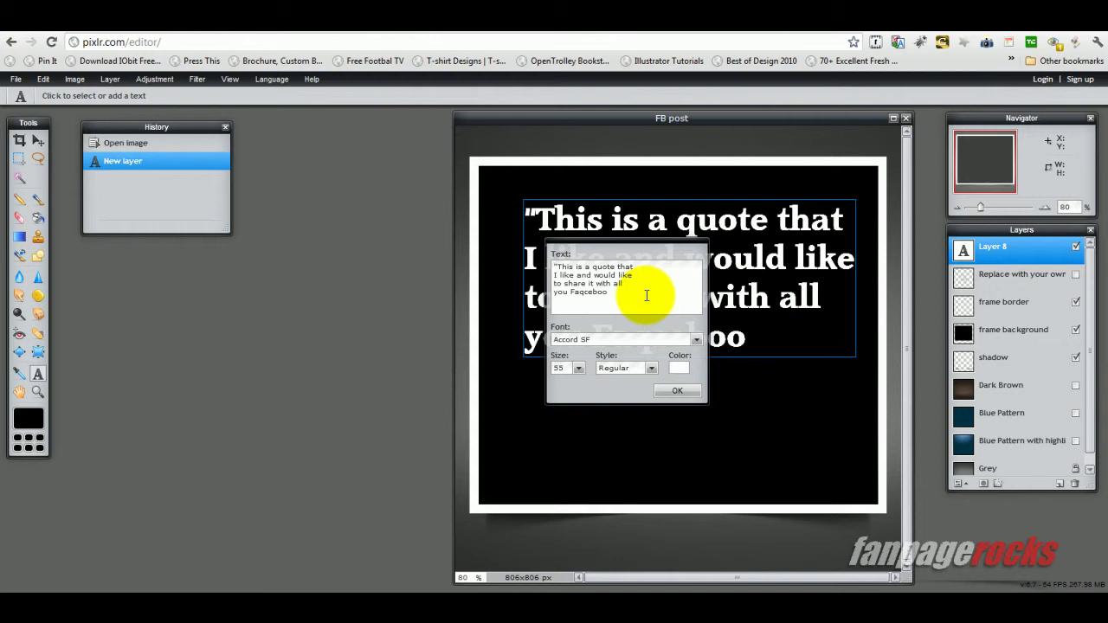
pyautogui.press('BackSpace')
pyautogui.press('BackSpace')
pyautogui.write('cebook friends"')
pyautogui.press('BackSpace')
pyautogui.write('."')
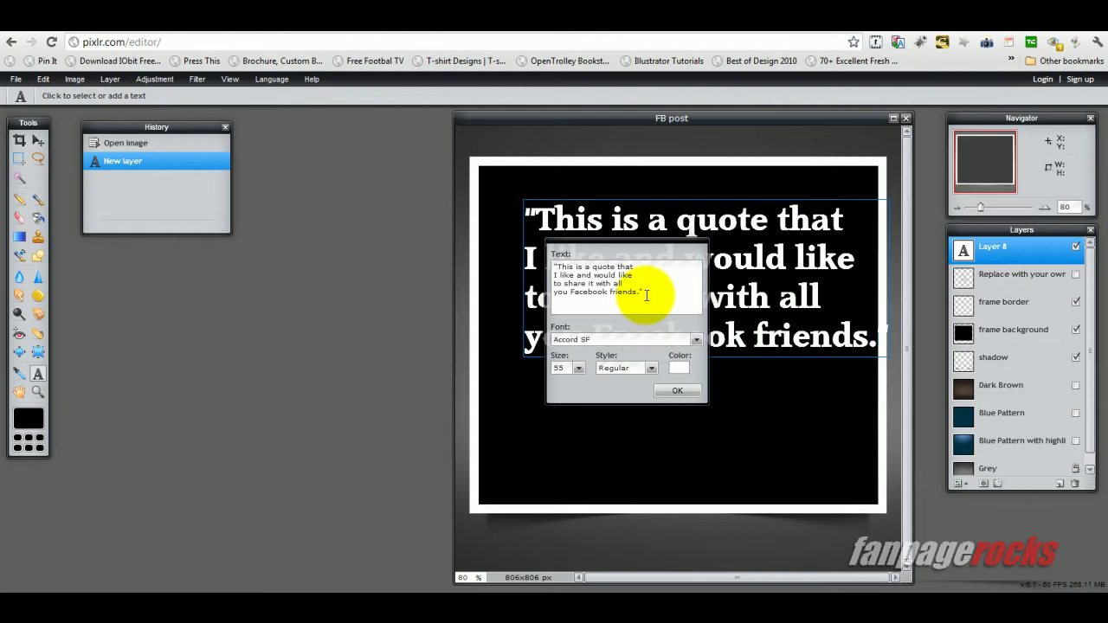
pyautogui.click(678, 392)
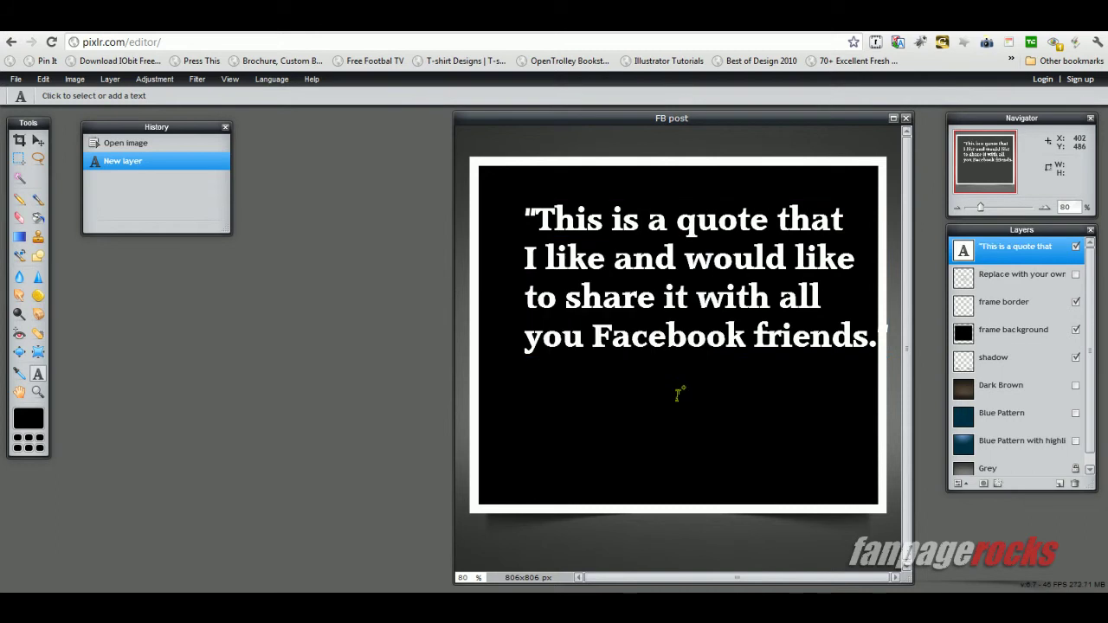
# Drag the quote text down and slightly left toward the card's centre.
pyautogui.click(37, 143)
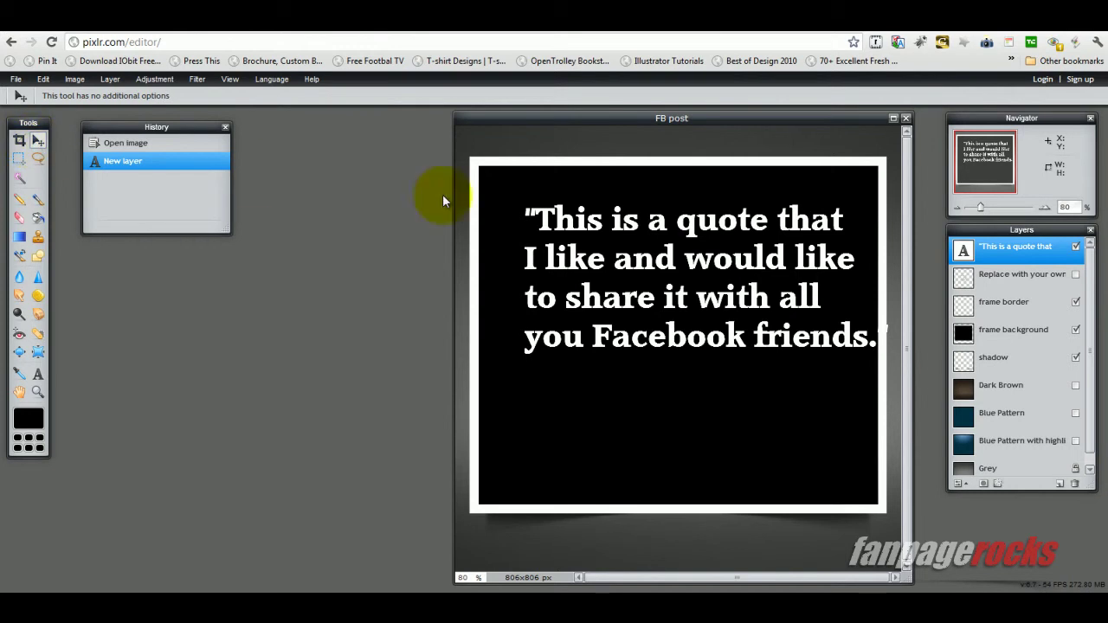
pyautogui.moveTo(611, 221); pyautogui.dragTo(605, 265)
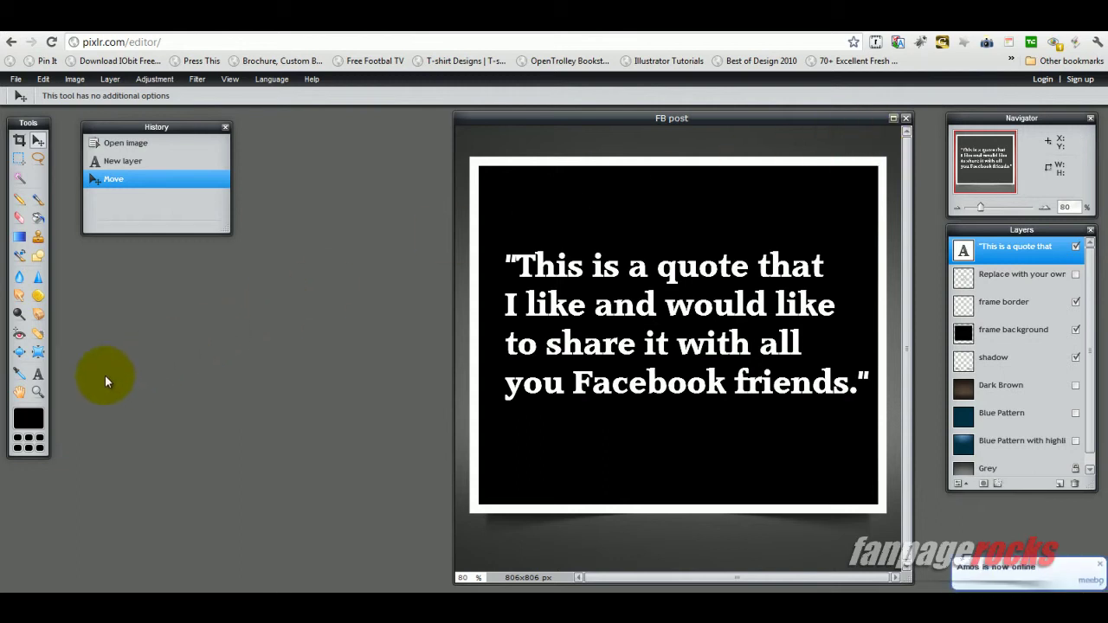
pyautogui.click(38, 374)
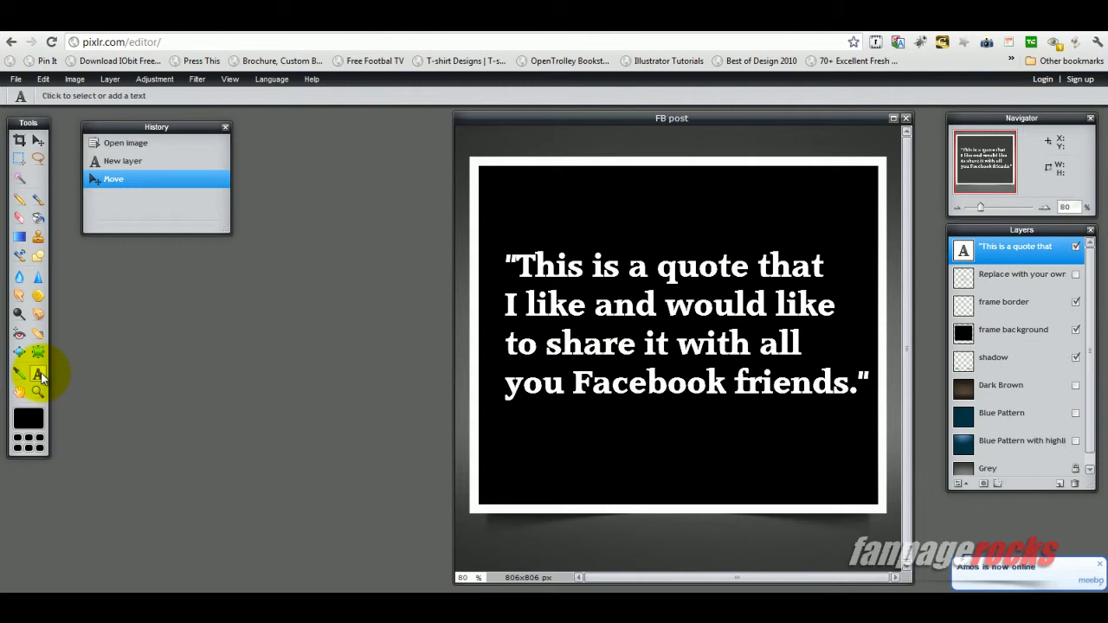
pyautogui.click(513, 533)
pyautogui.moveTo(572, 550); pyautogui.dragTo(286, 312)
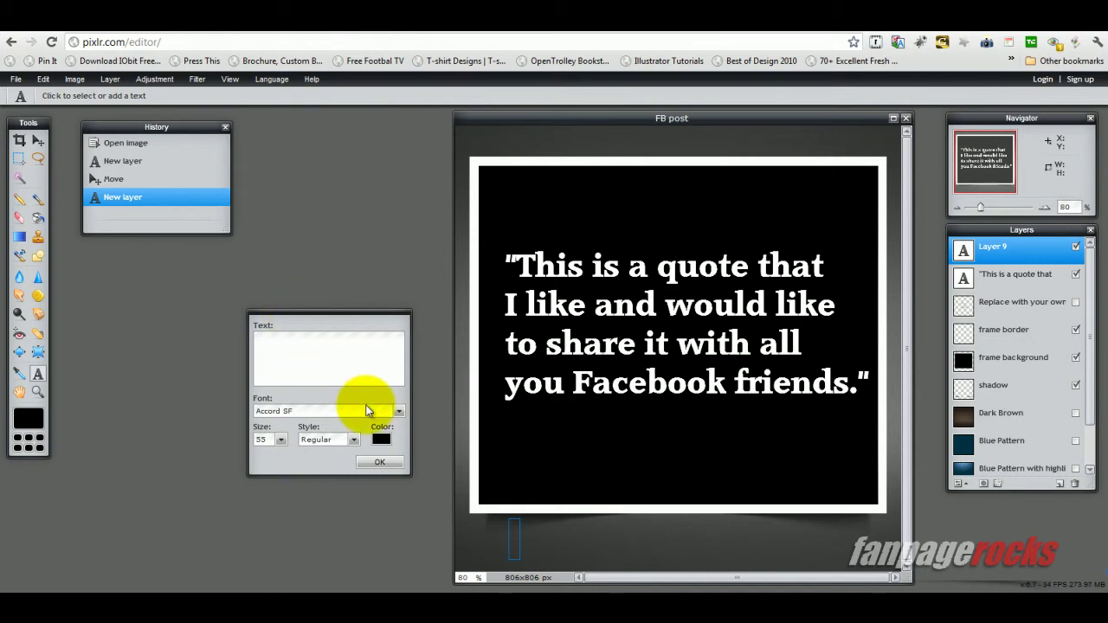
pyautogui.write('http:')
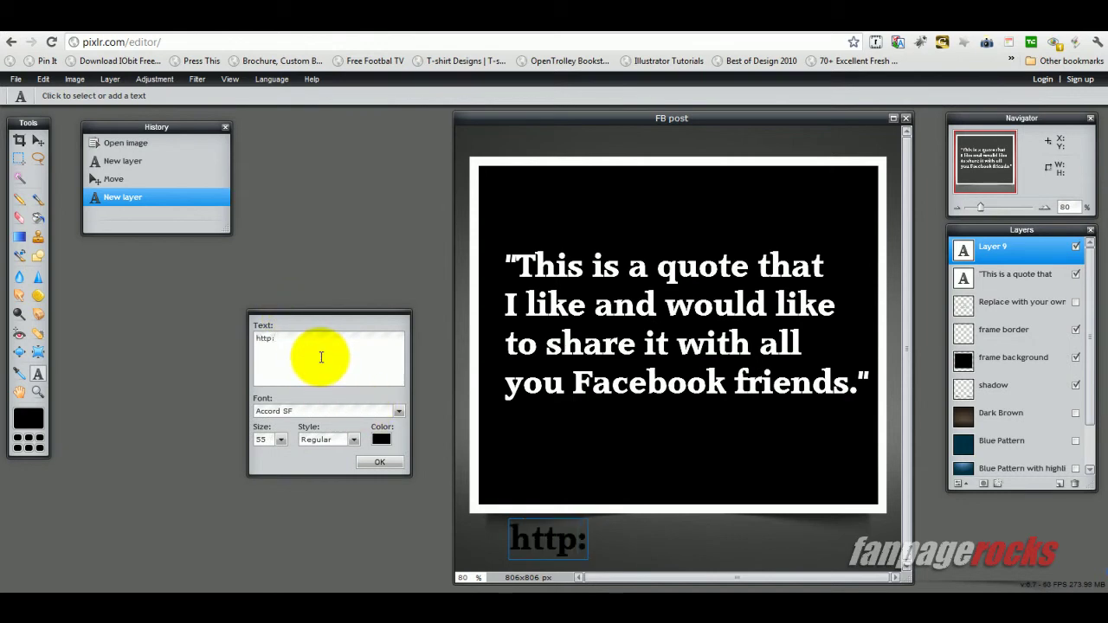
pyautogui.write('//ww')
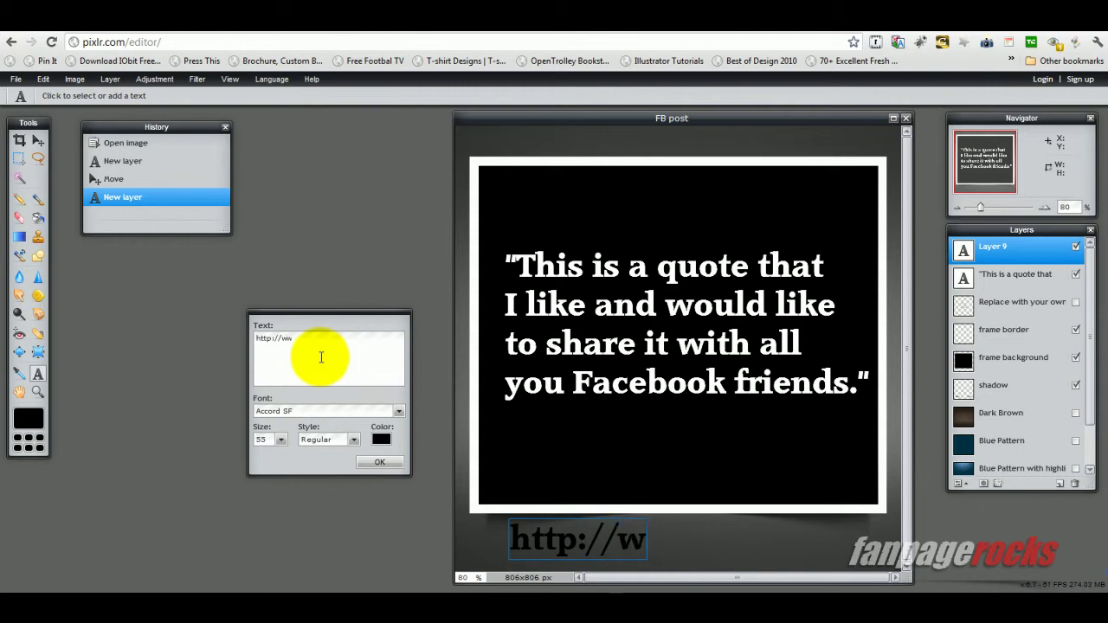
pyautogui.write('w.fb.com/my')
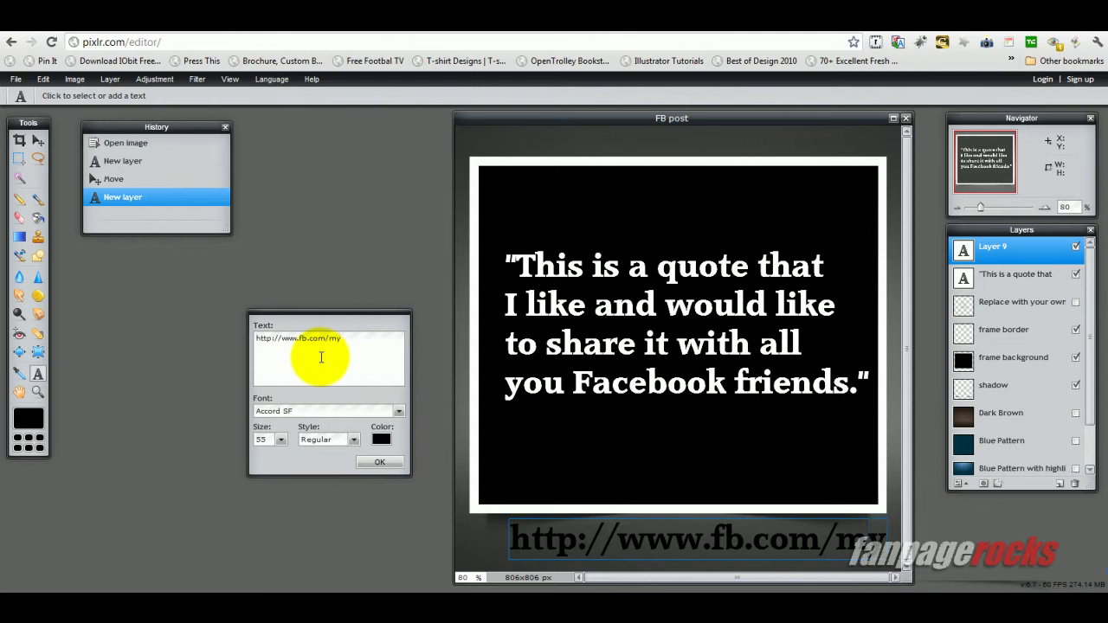
pyautogui.press('BackSpace')
pyautogui.write('your')
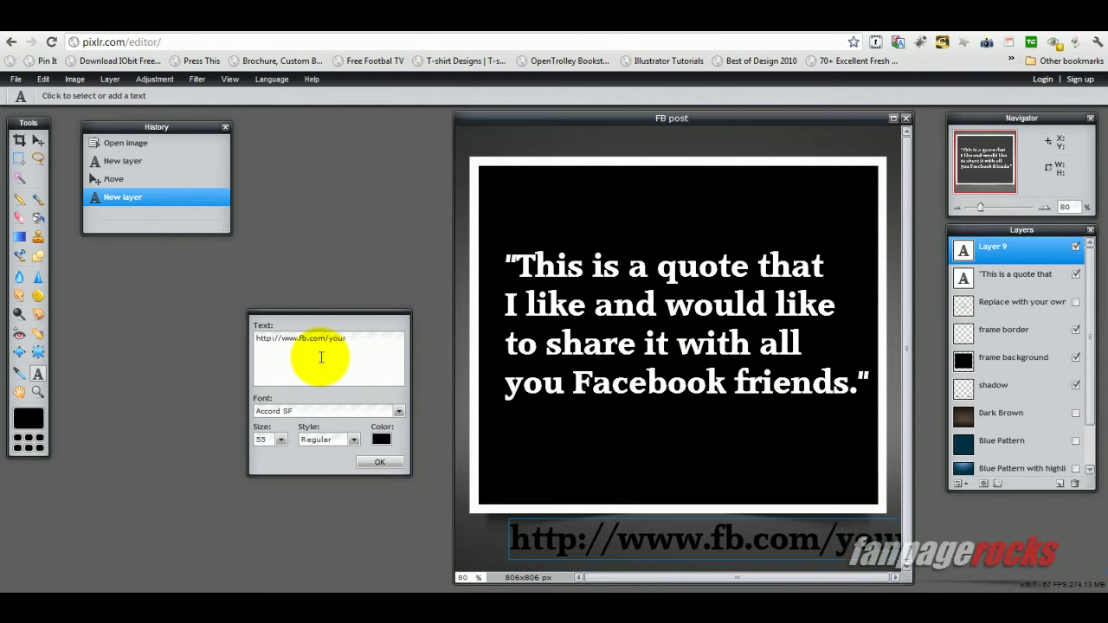
pyautogui.write('fanpage')
# Set the address text to size 33, keep it black, and commit it.
pyautogui.moveTo(280, 438); pyautogui.dragTo(249, 441)
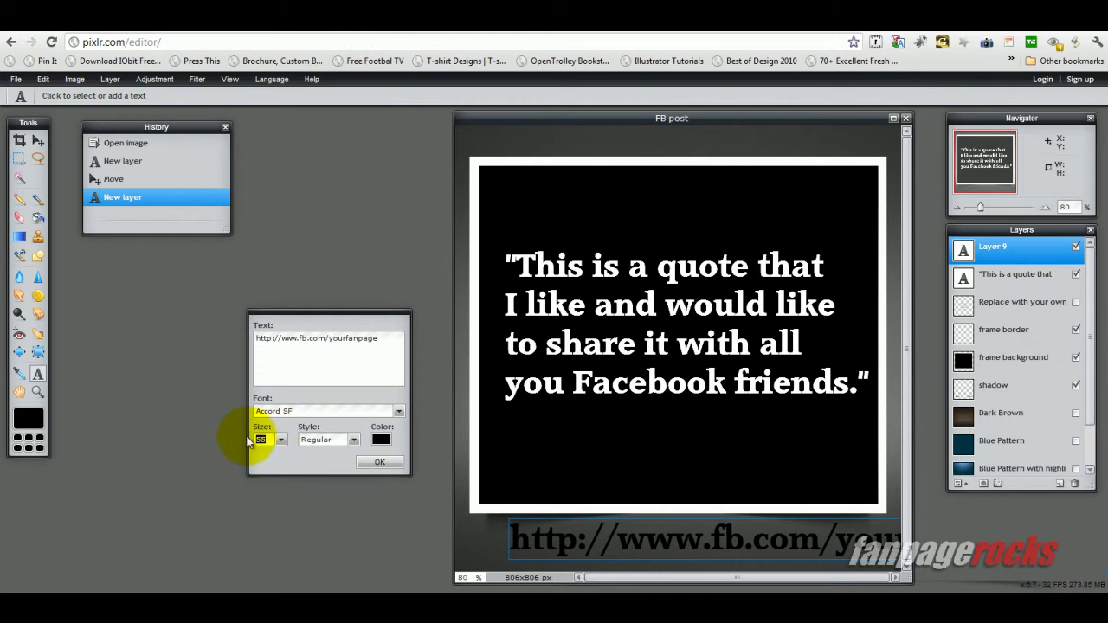
pyautogui.write('33')
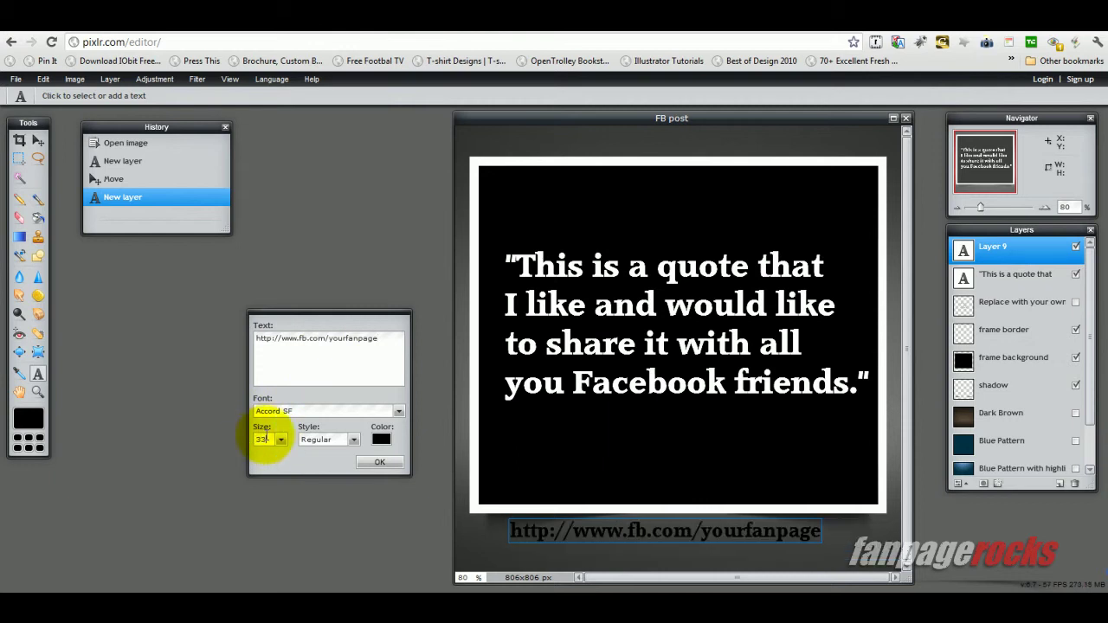
pyautogui.click(380, 439)
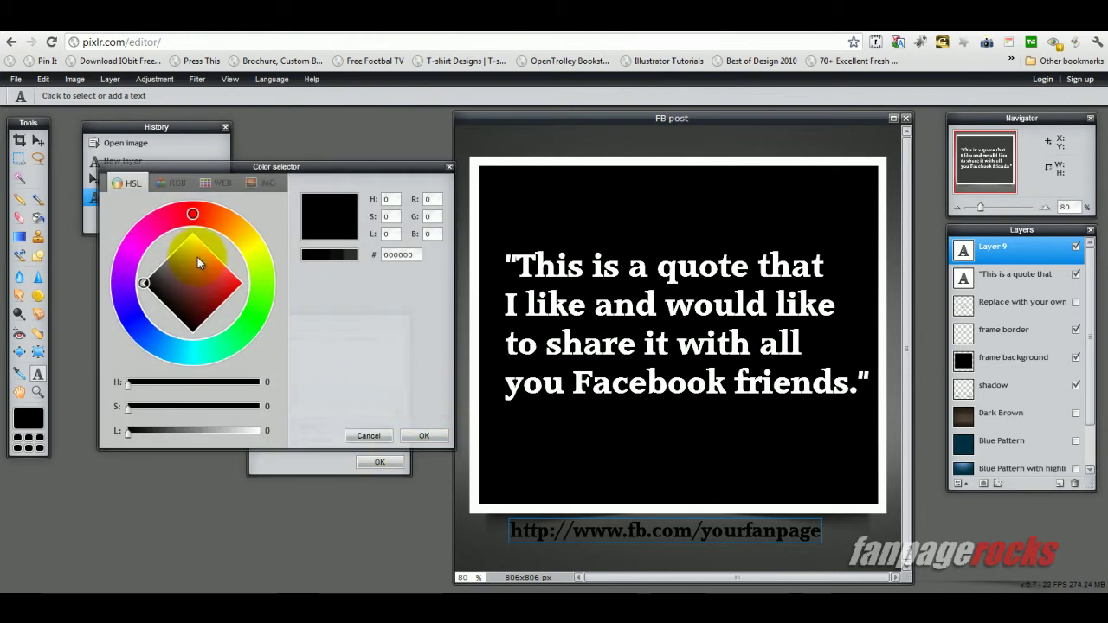
pyautogui.click(183, 253)
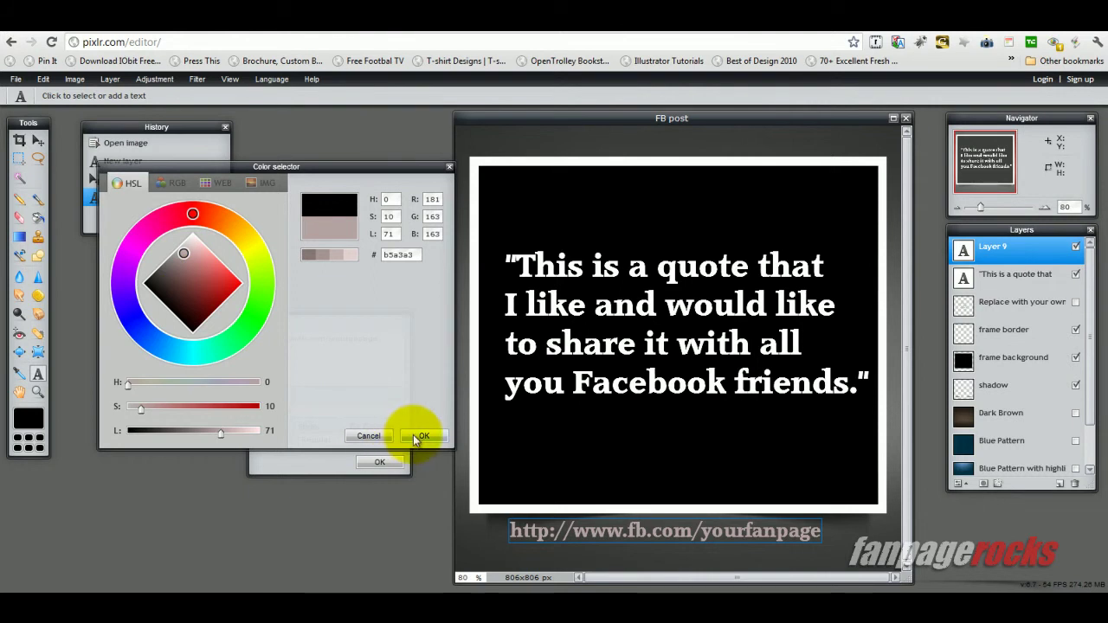
pyautogui.click(380, 441)
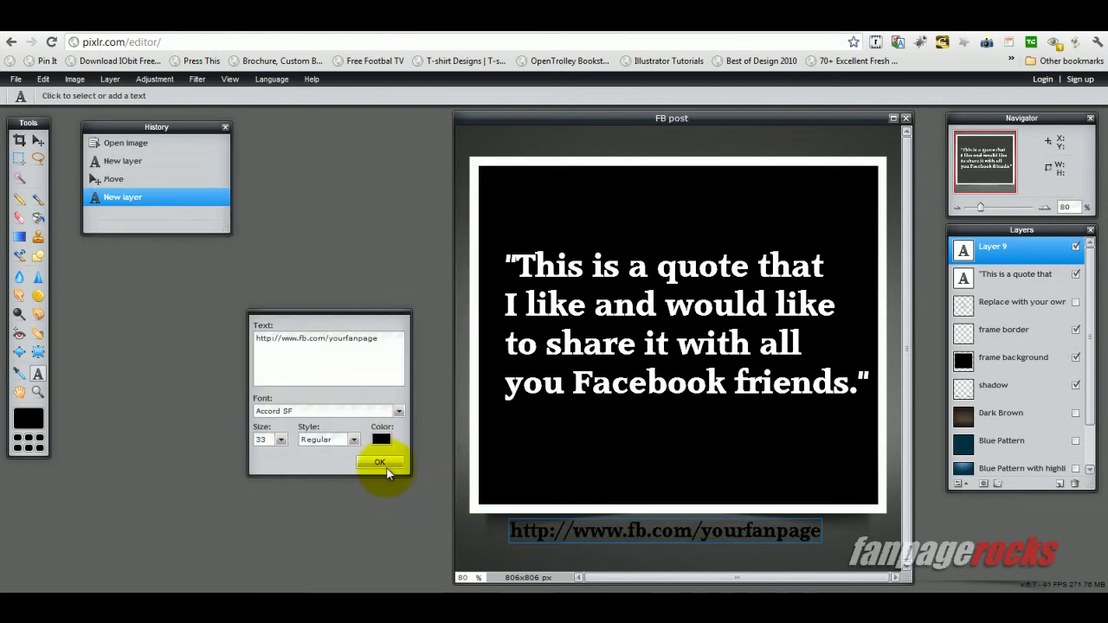
pyautogui.click(381, 463)
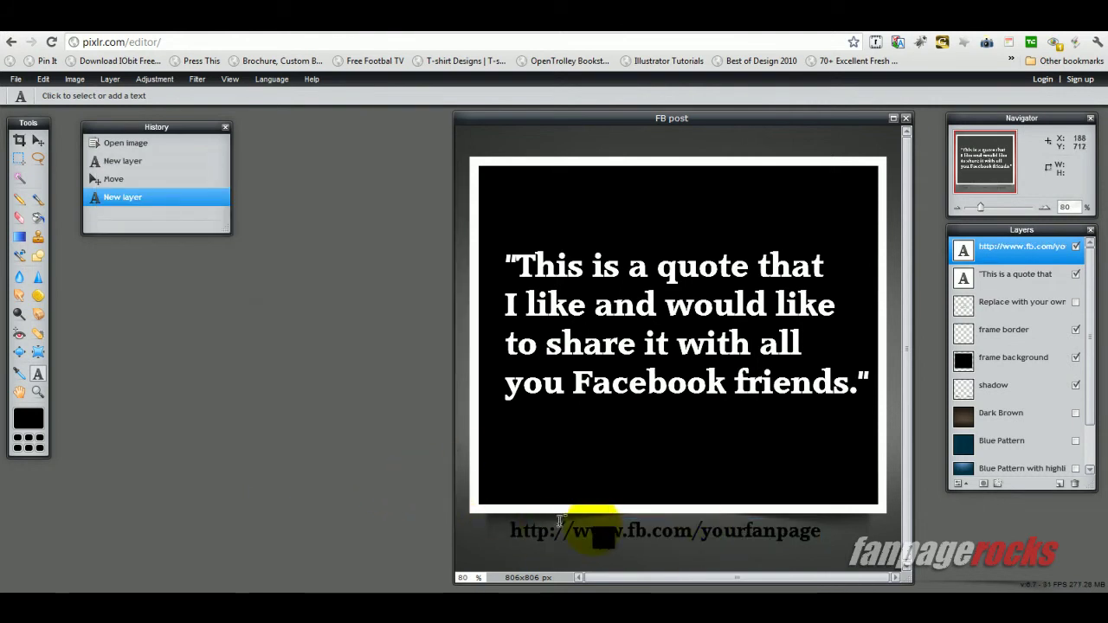
# Drag the web address text slightly down and right so it centres under the black card.
pyautogui.click(40, 144)
pyautogui.moveTo(638, 529); pyautogui.dragTo(655, 547)
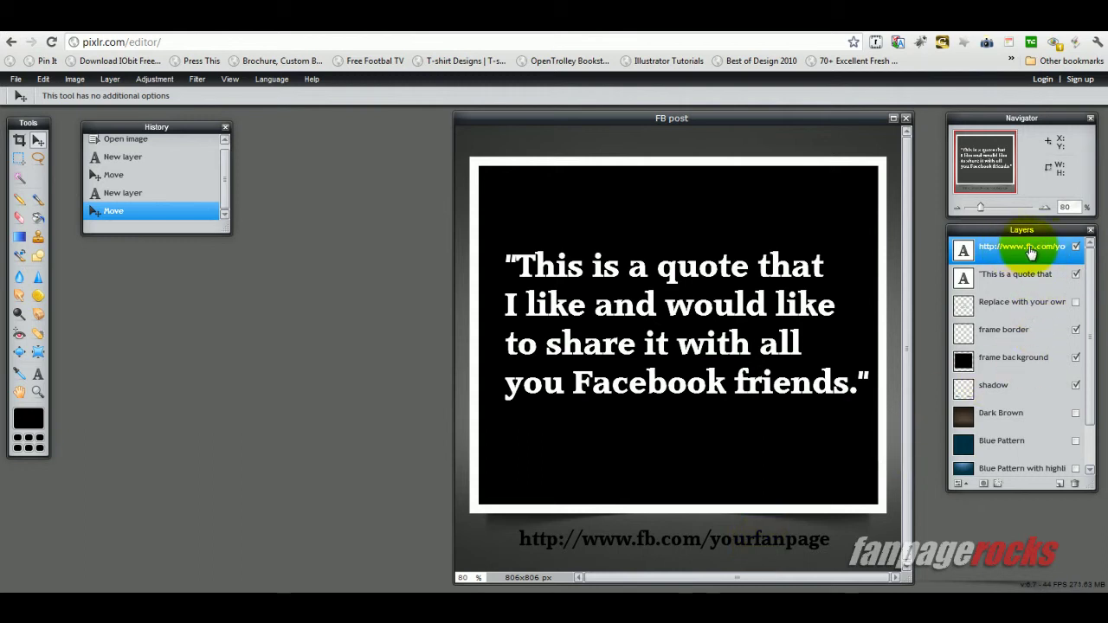
# Add a drop shadow with distance 3 to the fb.com URL text, then nudge it slightly lower.
pyautogui.click(998, 485)
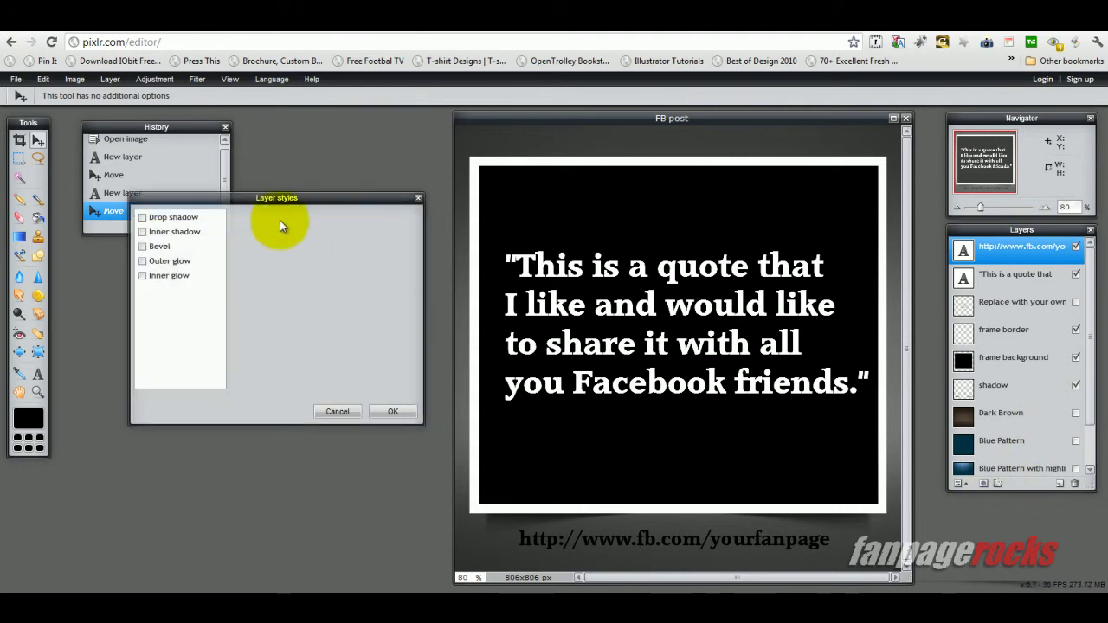
pyautogui.moveTo(289, 199); pyautogui.dragTo(682, 223)
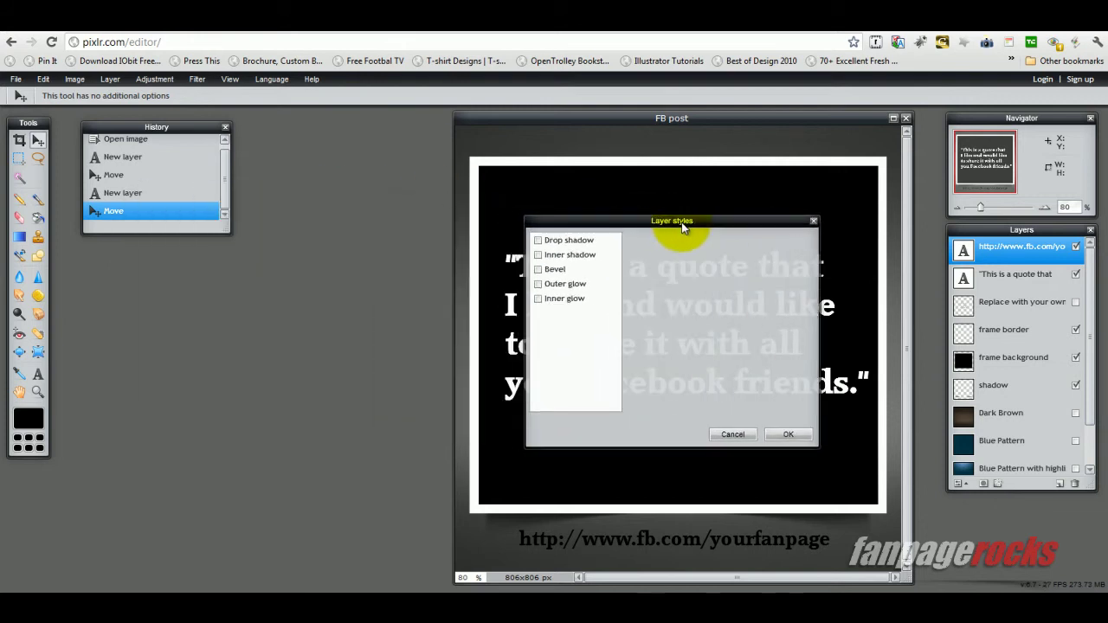
pyautogui.click(575, 244)
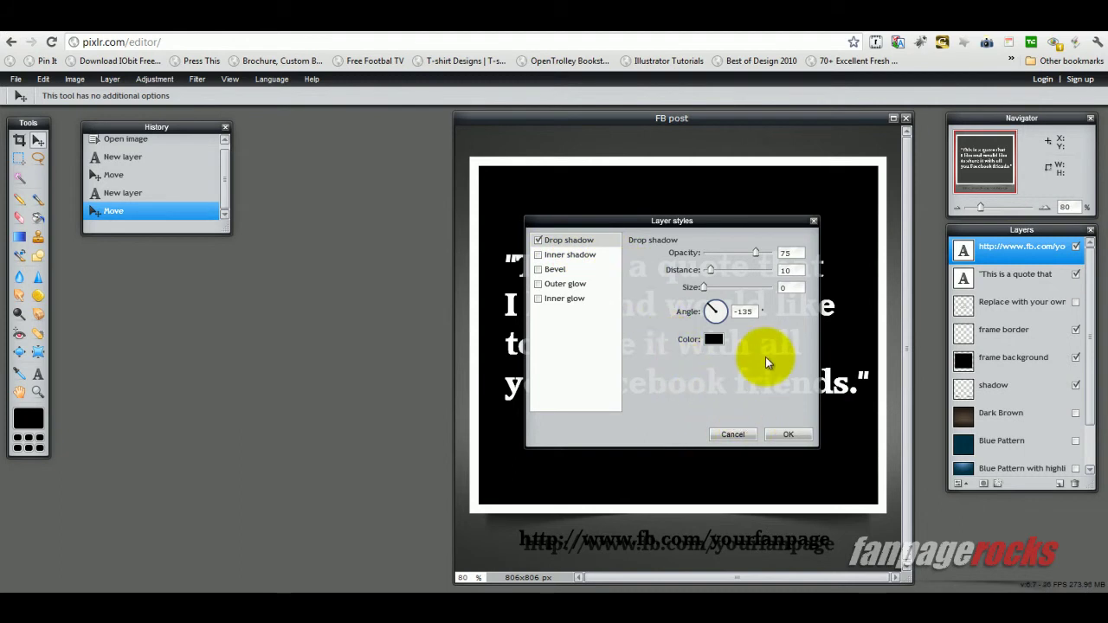
pyautogui.doubleClick(802, 271)
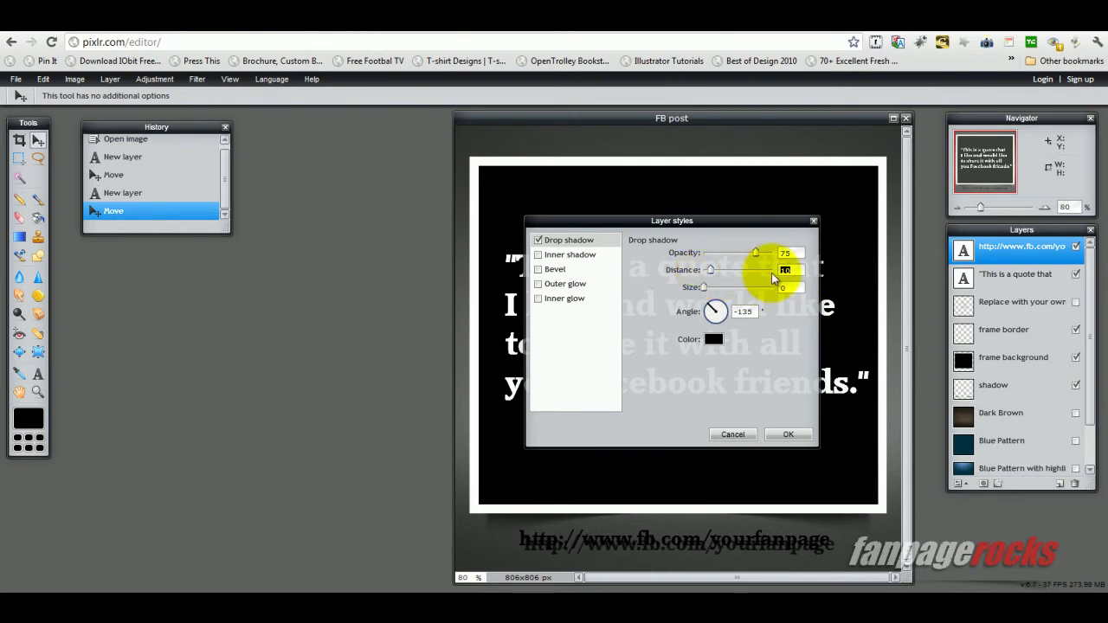
pyautogui.write('5')
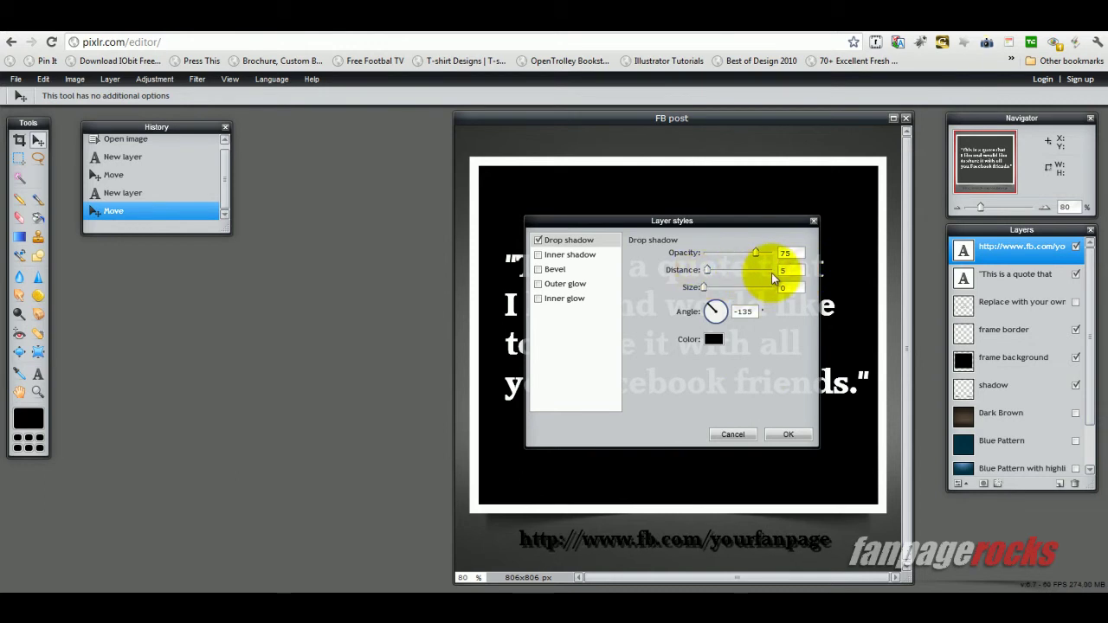
pyautogui.doubleClick(784, 270)
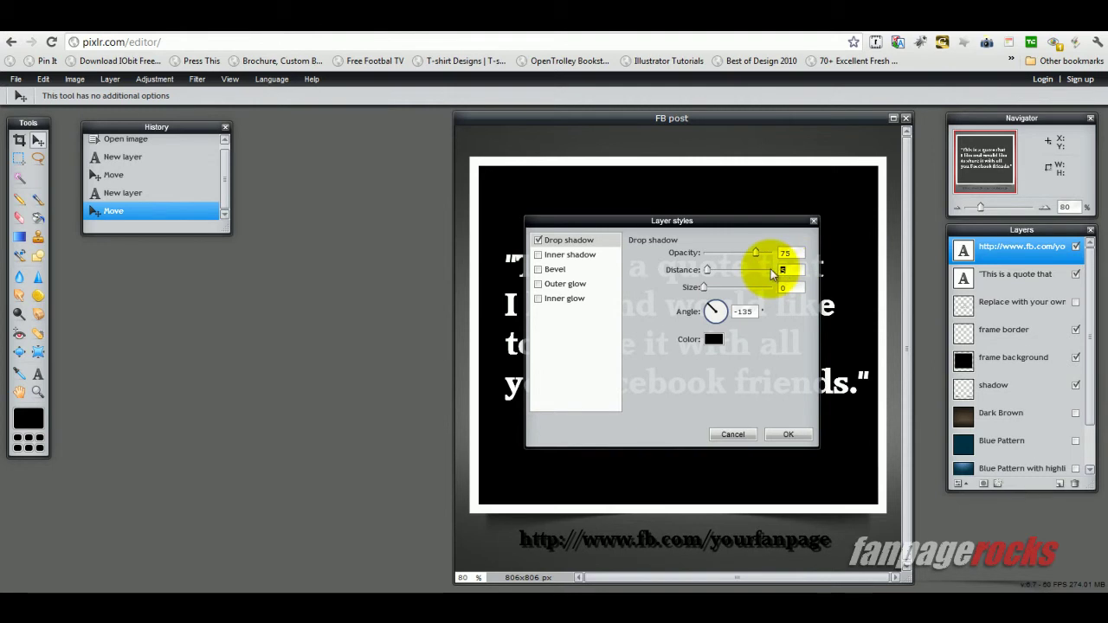
pyautogui.write('4')
pyautogui.doubleClick(777, 273)
pyautogui.write('3')
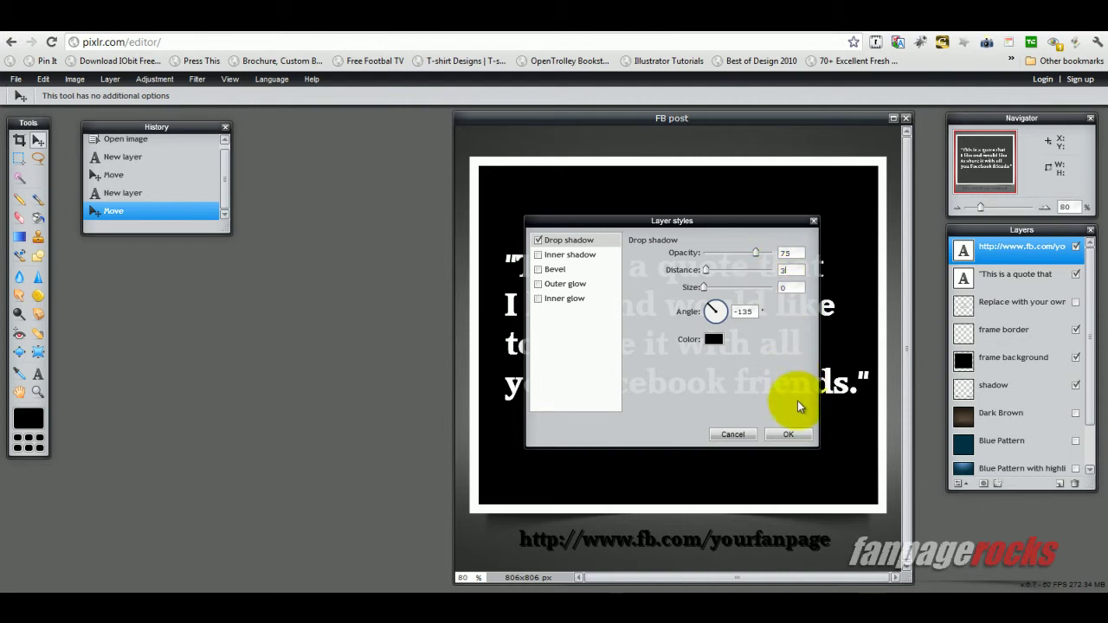
pyautogui.click(788, 435)
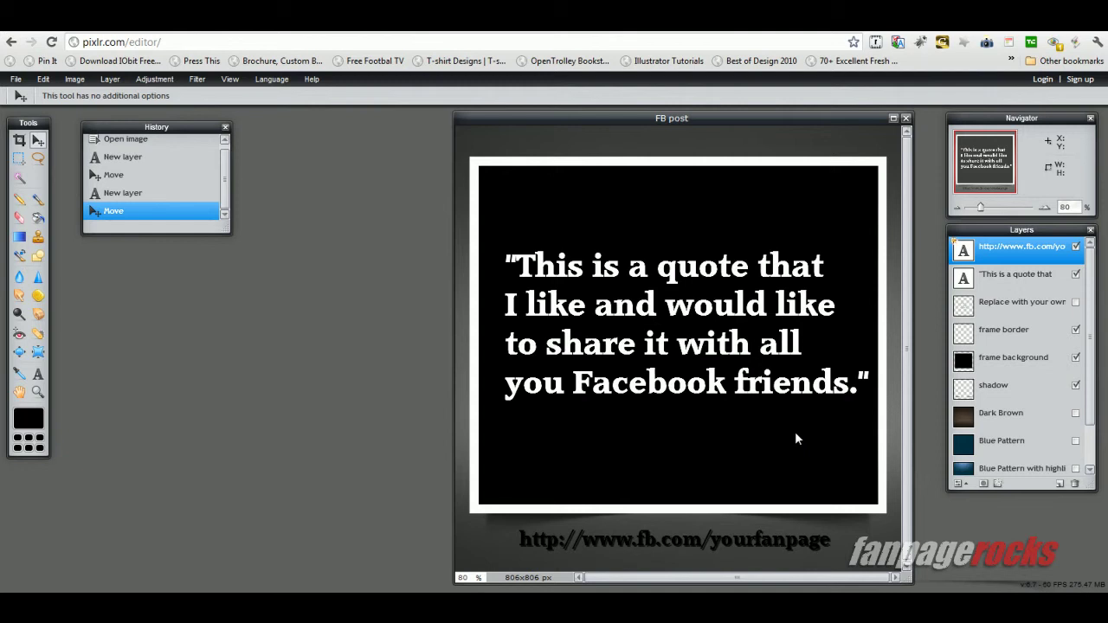
pyautogui.click(768, 523)
pyautogui.moveTo(770, 547); pyautogui.dragTo(779, 551)
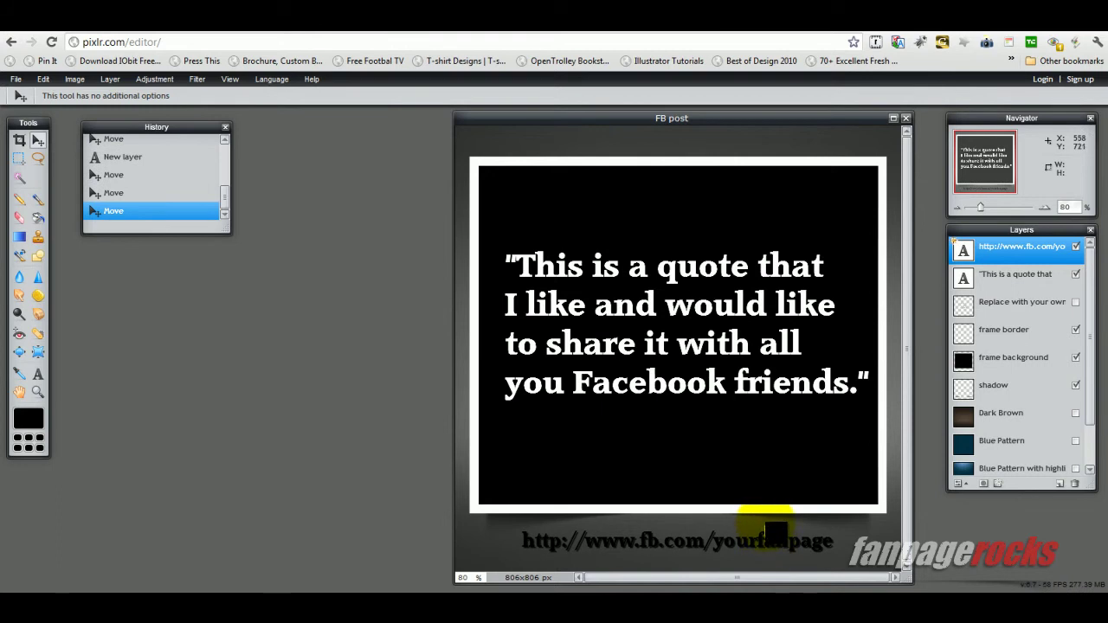
# Give the quote text layer an inner shadow with distance 3 and size 3.
pyautogui.click(1020, 282)
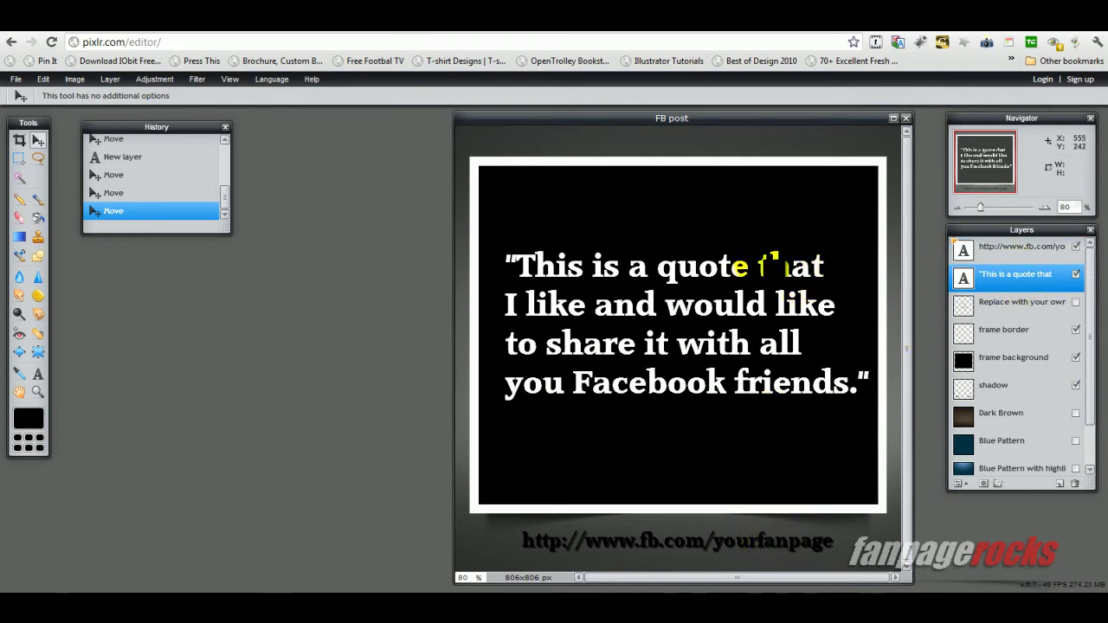
pyautogui.click(998, 484)
pyautogui.click(539, 223)
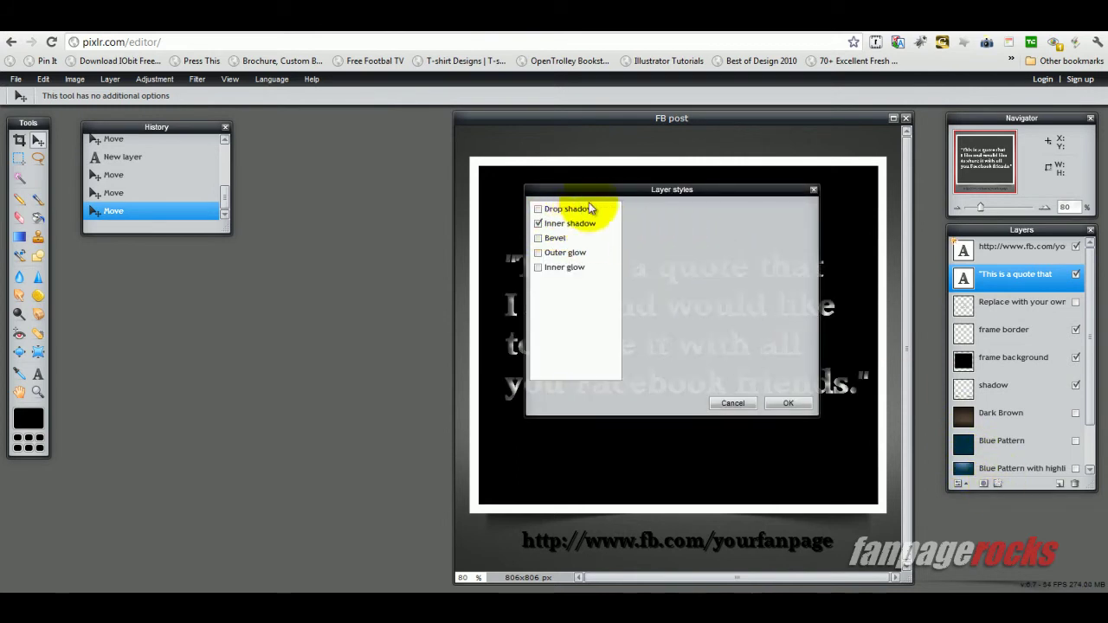
pyautogui.moveTo(601, 196); pyautogui.dragTo(219, 197)
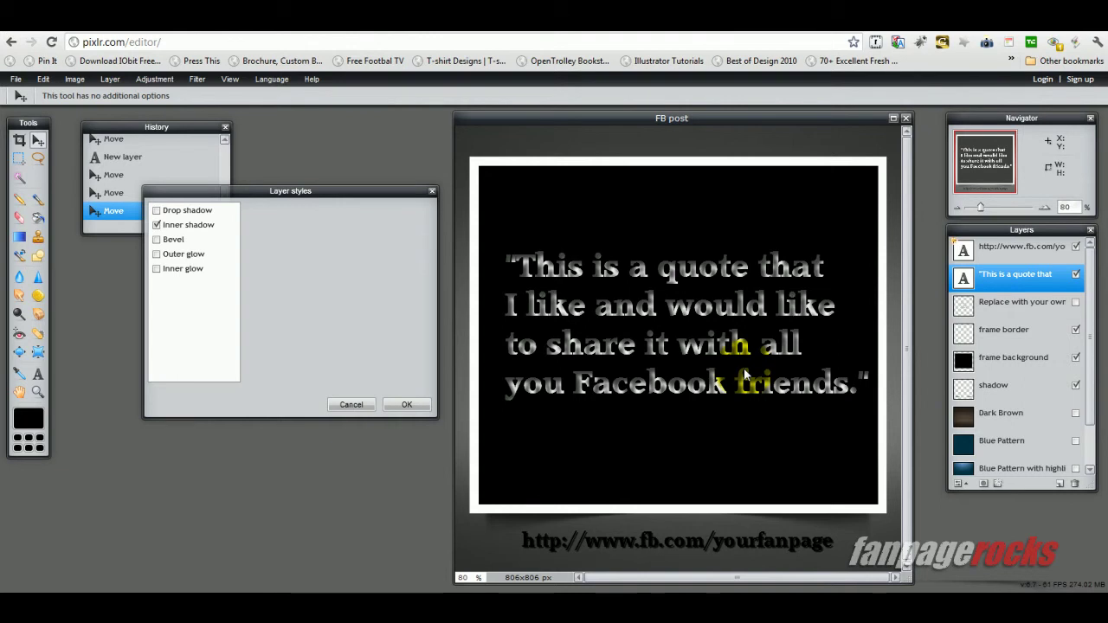
pyautogui.click(204, 227)
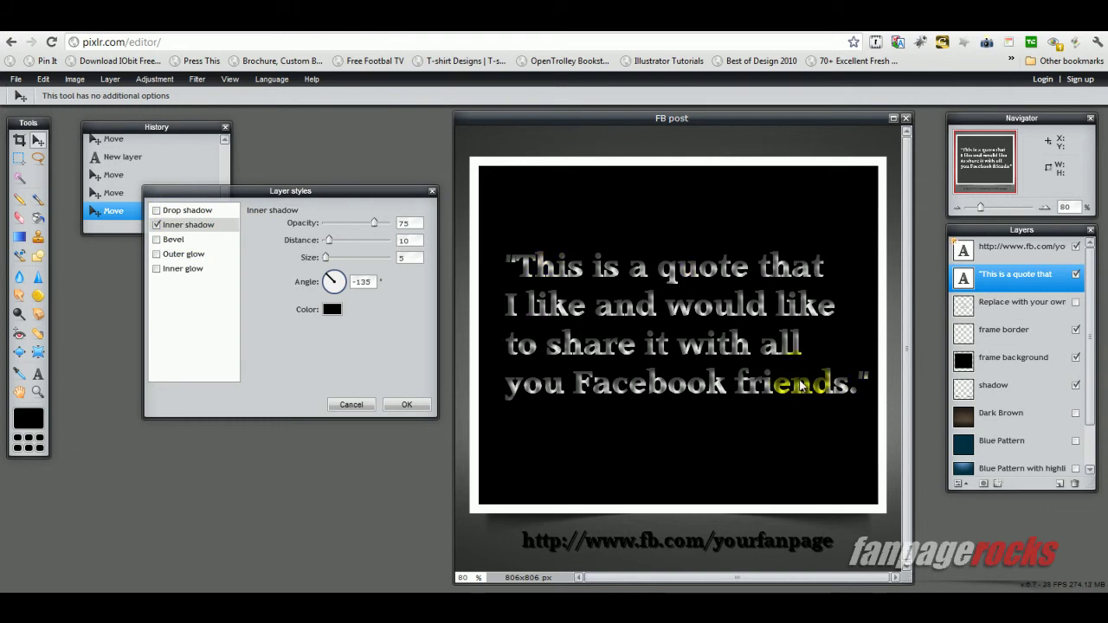
pyautogui.doubleClick(404, 240)
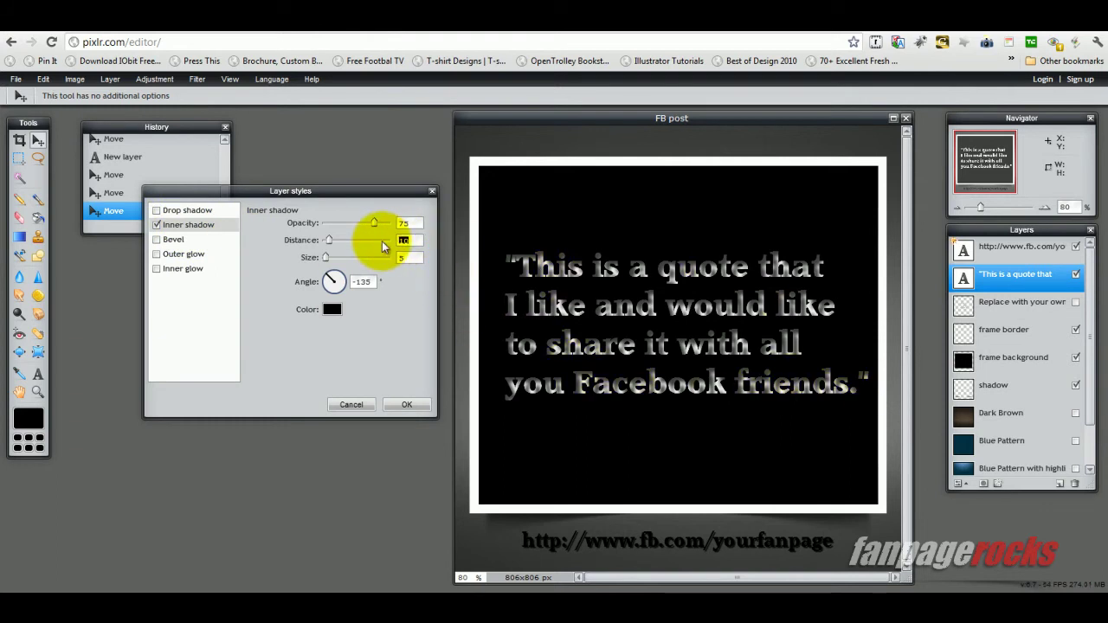
pyautogui.write('3')
pyautogui.doubleClick(405, 258)
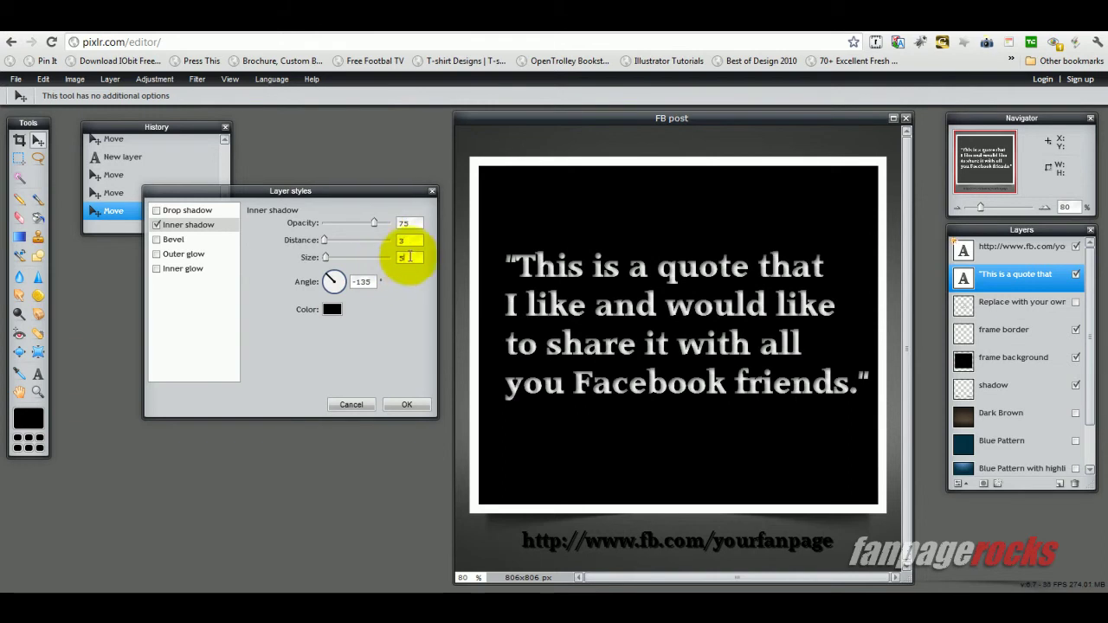
pyautogui.write('3')
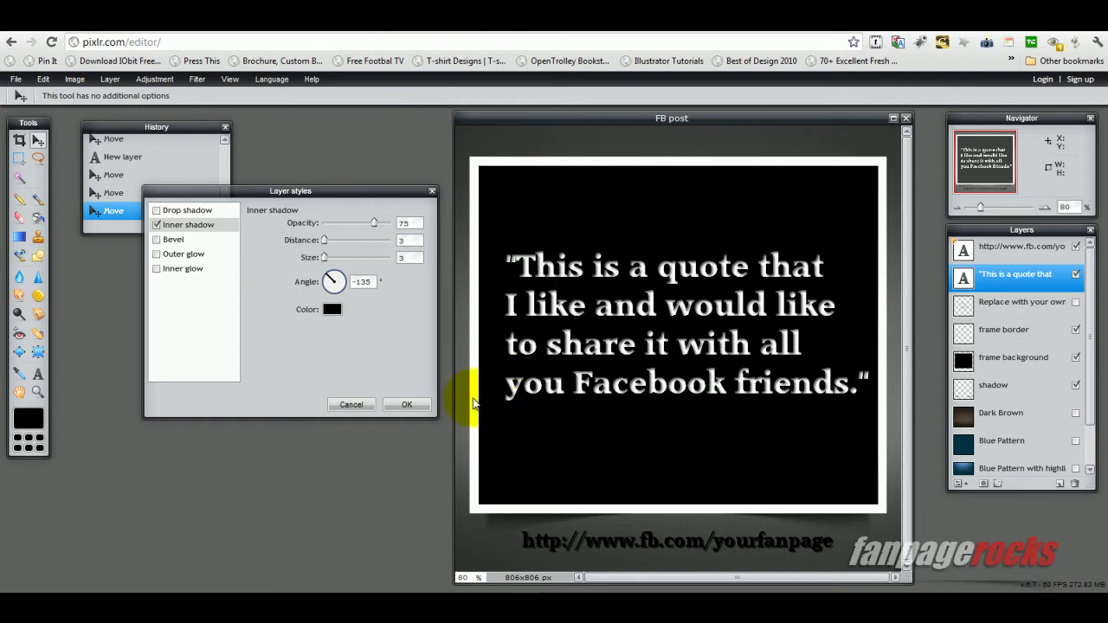
pyautogui.click(407, 405)
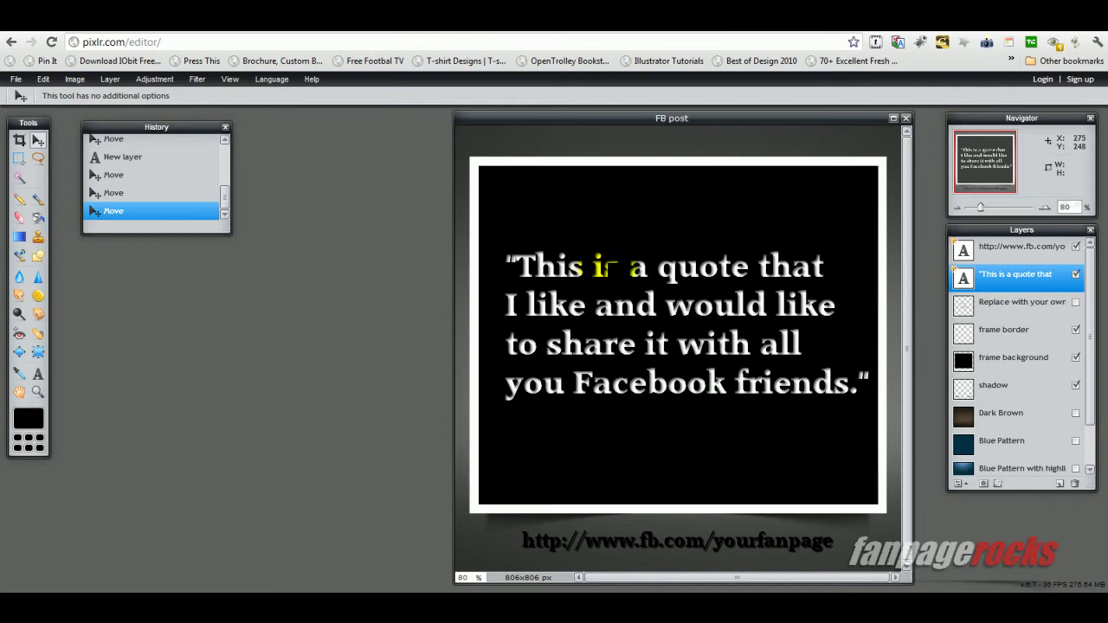
# Nudge the quote text a few pixels down and to the left on the card.
pyautogui.moveTo(607, 266); pyautogui.dragTo(602, 273)
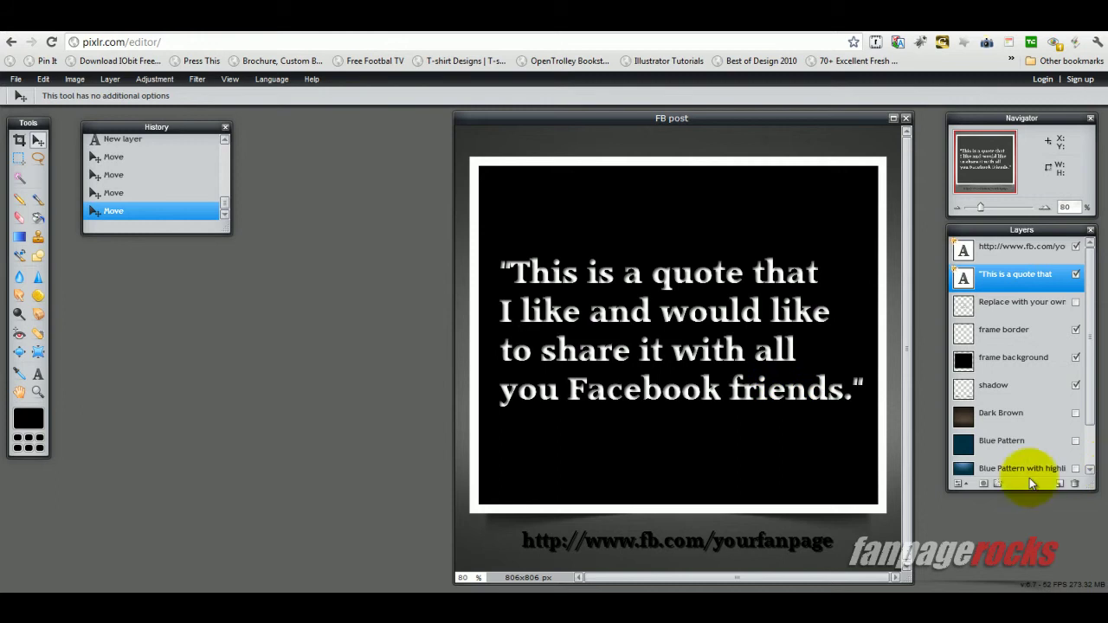
pyautogui.scroll(-2, 1082, 416)
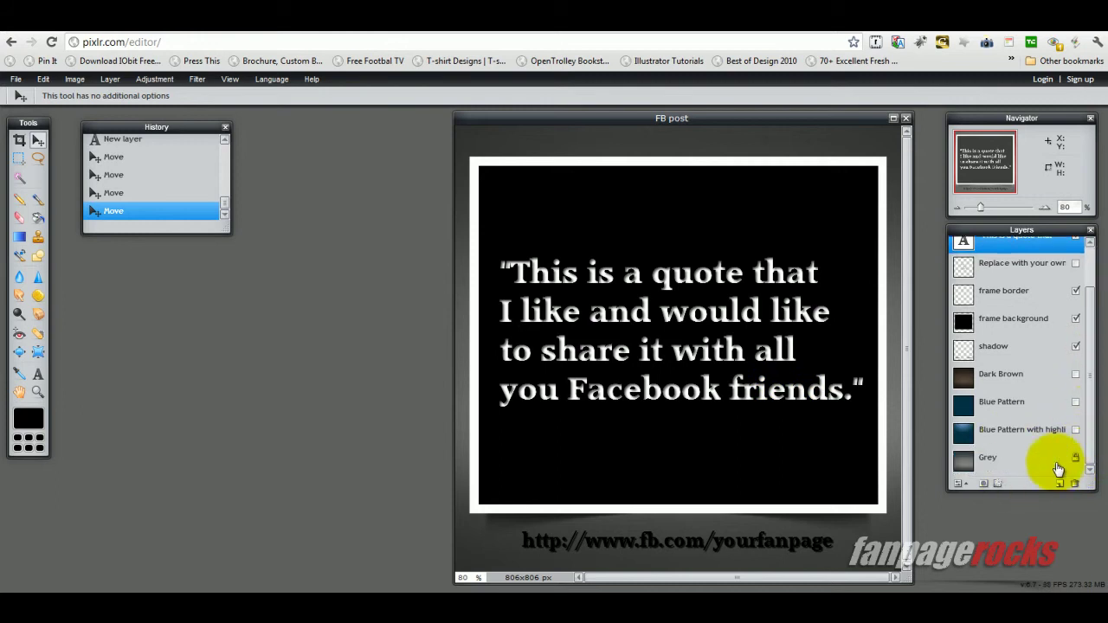
# Preview Dark Brown and Blue Pattern backgrounds, then show and select Blue Pattern with highlights.
pyautogui.click(1076, 375)
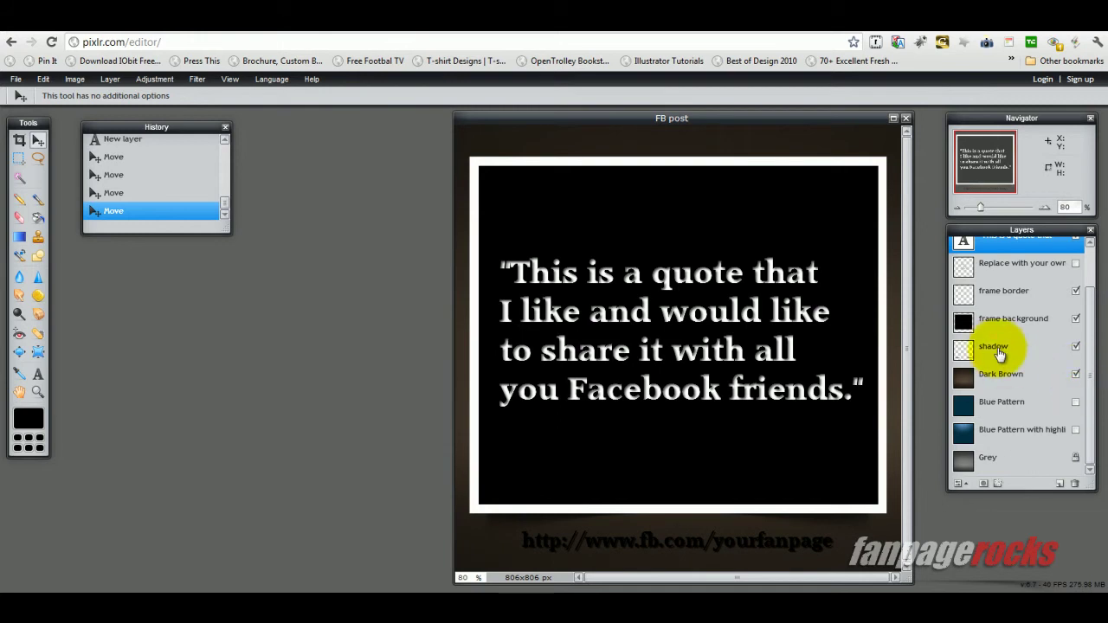
pyautogui.click(1076, 375)
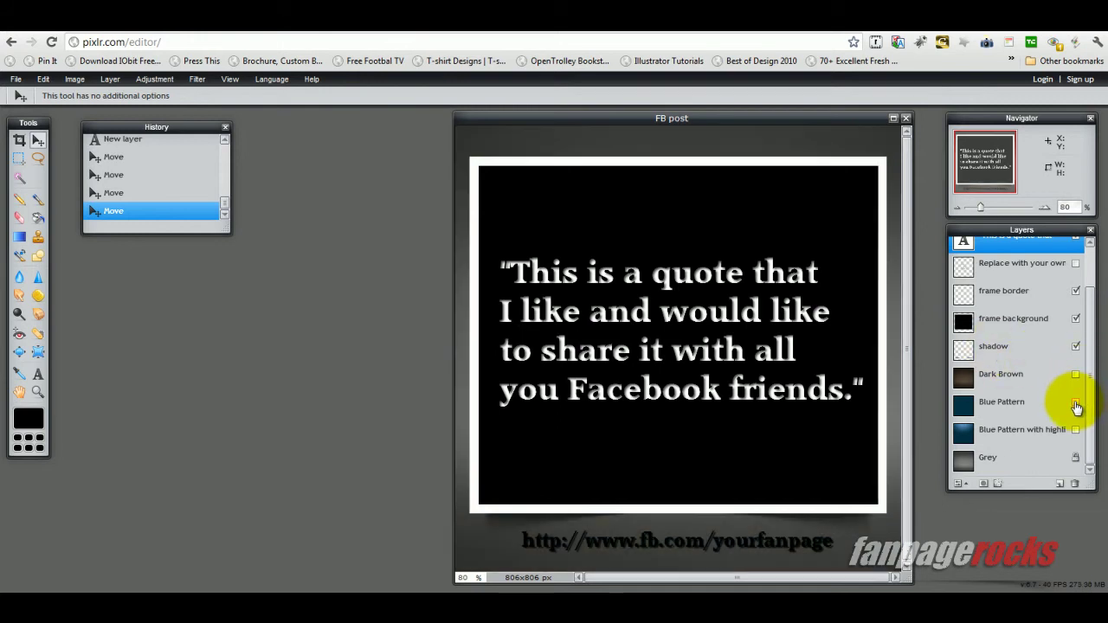
pyautogui.click(1076, 403)
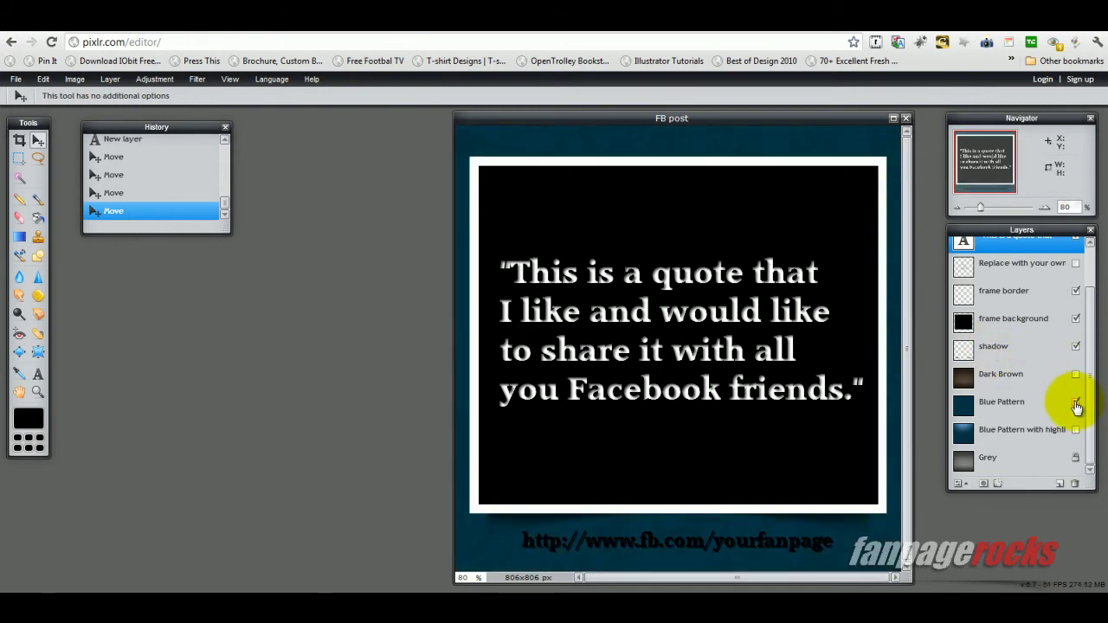
pyautogui.click(1076, 402)
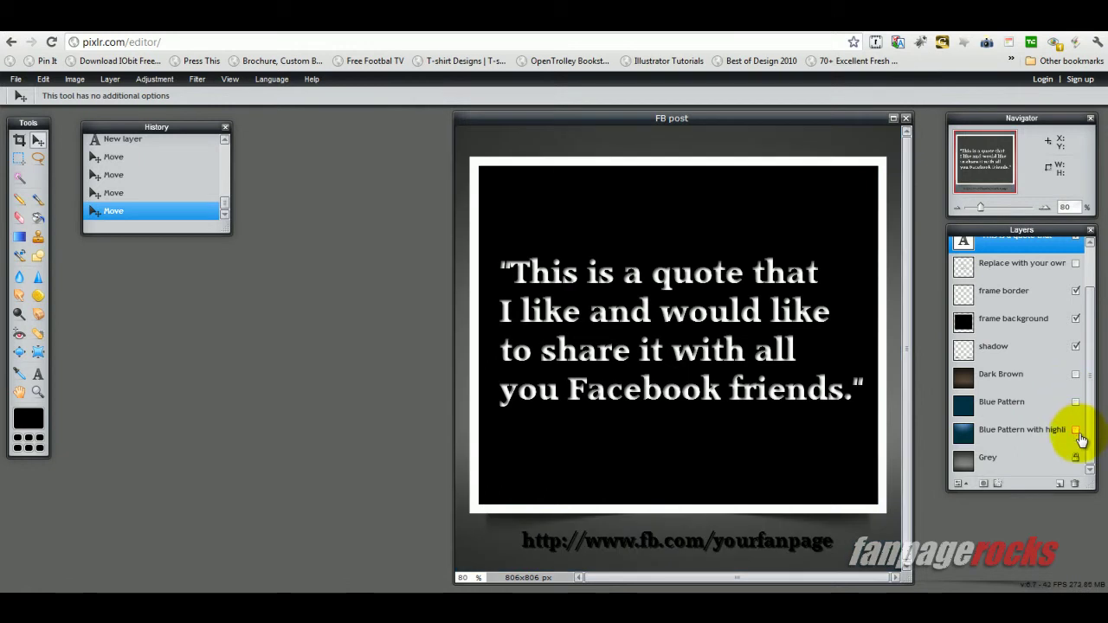
pyautogui.click(1077, 431)
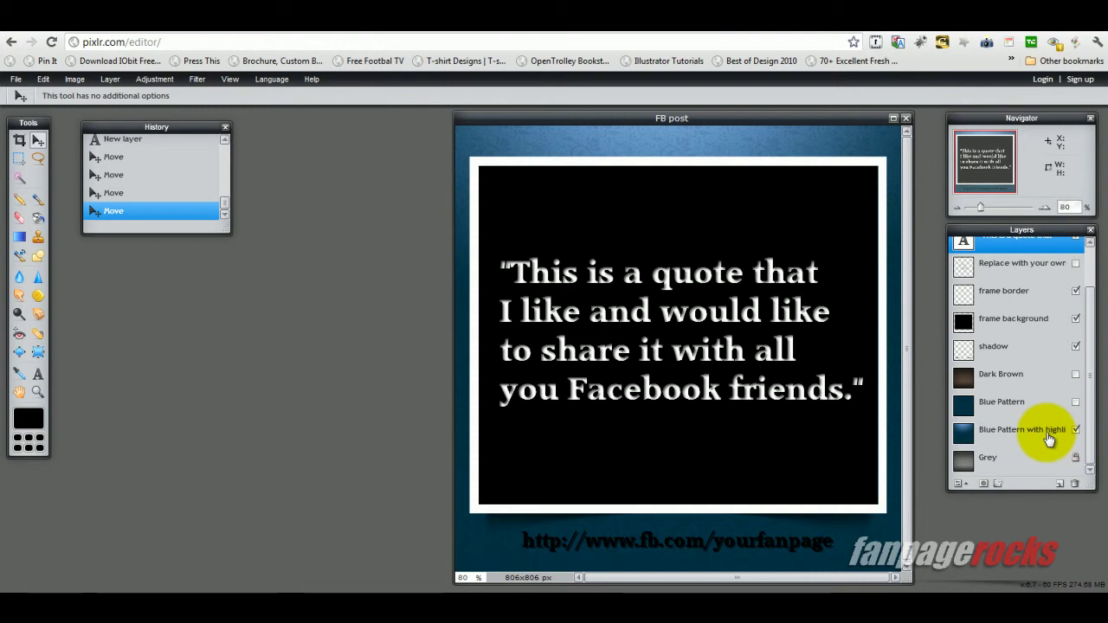
pyautogui.click(1049, 439)
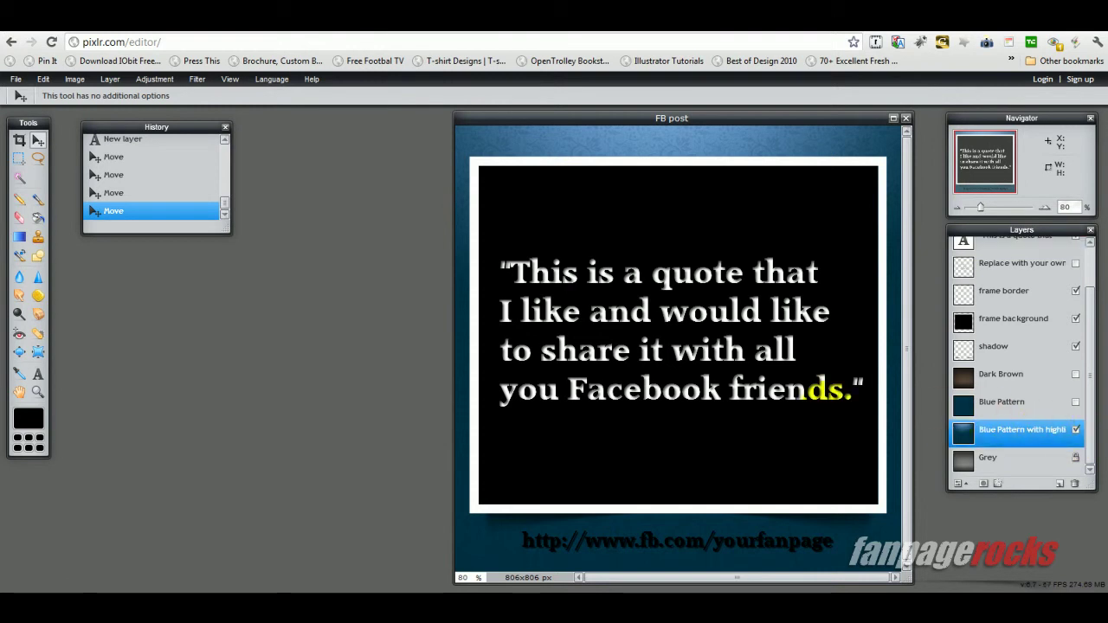
# Save the design as FB post.jpg in A TEST FOLDER at JPEG quality 100.
pyautogui.click(15, 79)
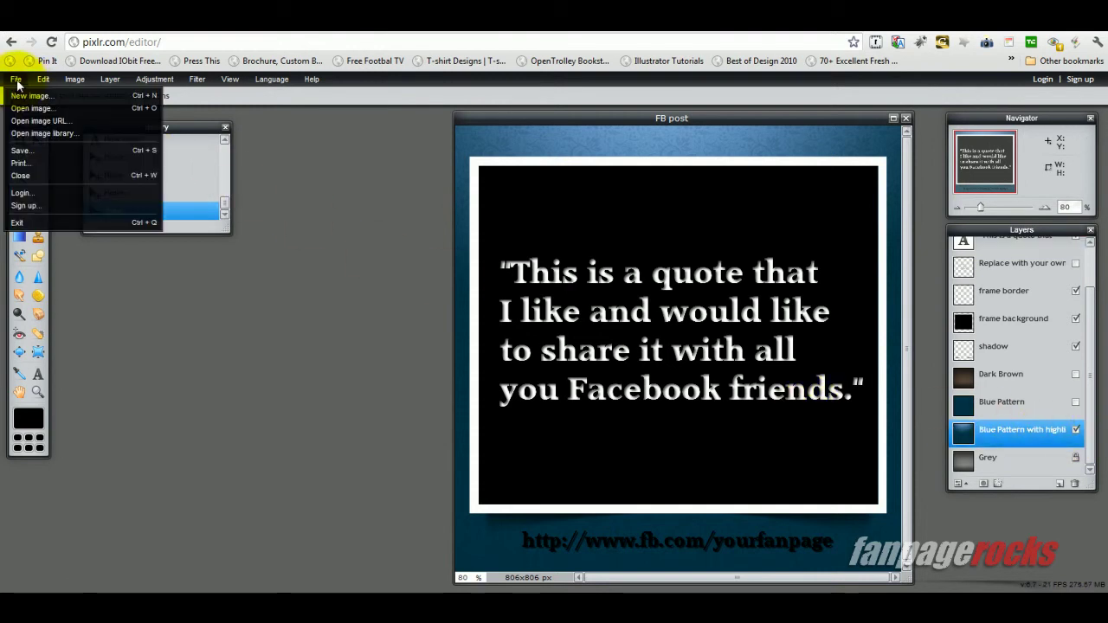
pyautogui.click(36, 147)
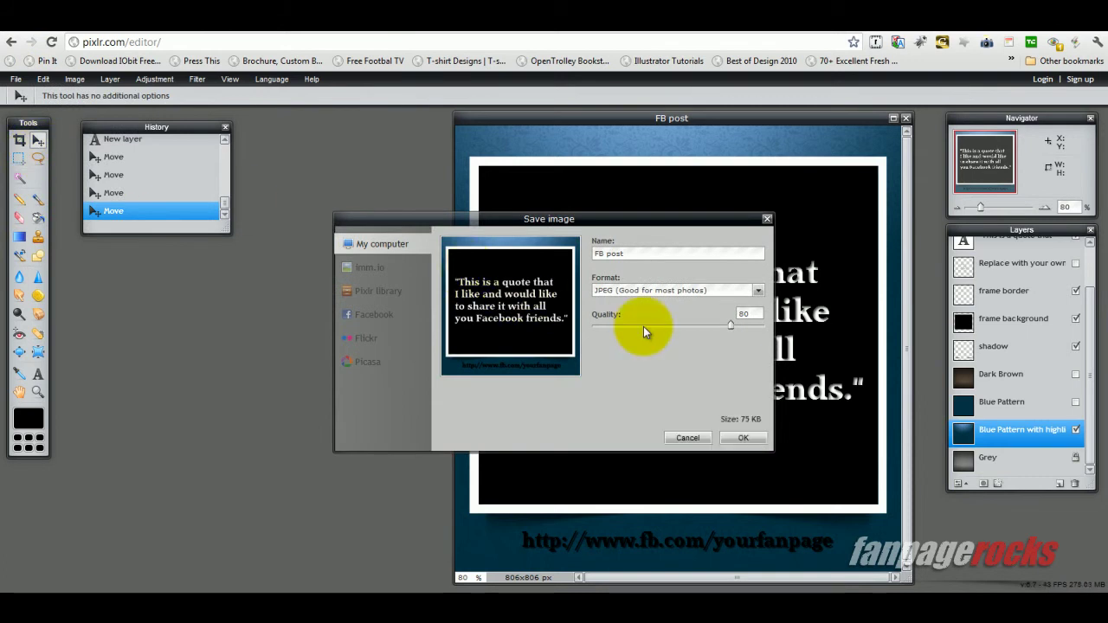
pyautogui.click(759, 293)
pyautogui.click(741, 303)
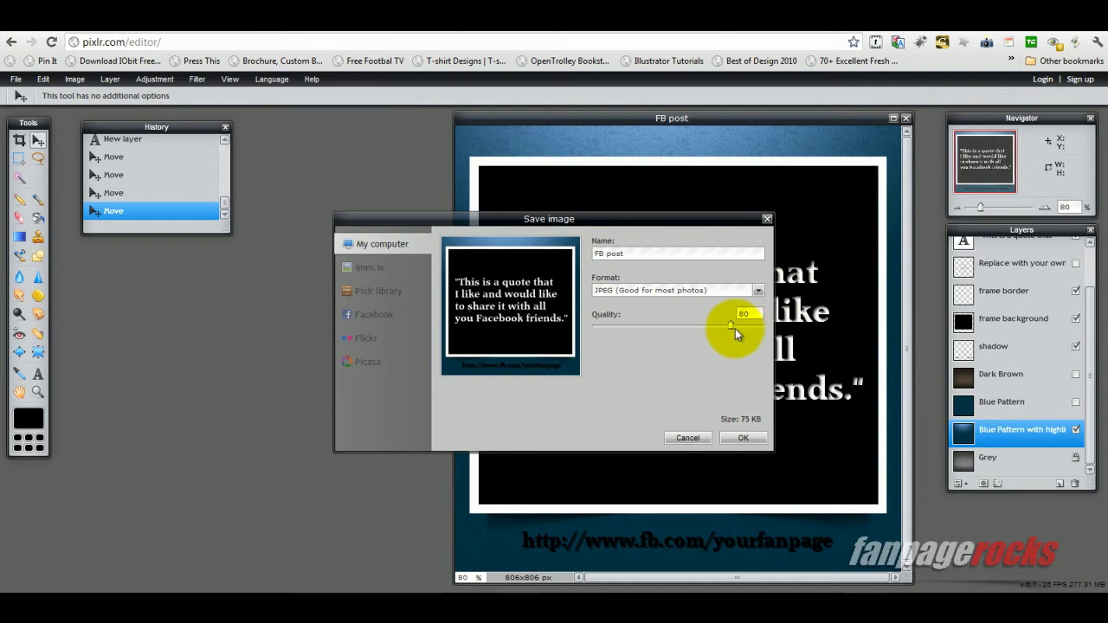
pyautogui.moveTo(730, 329); pyautogui.dragTo(765, 327)
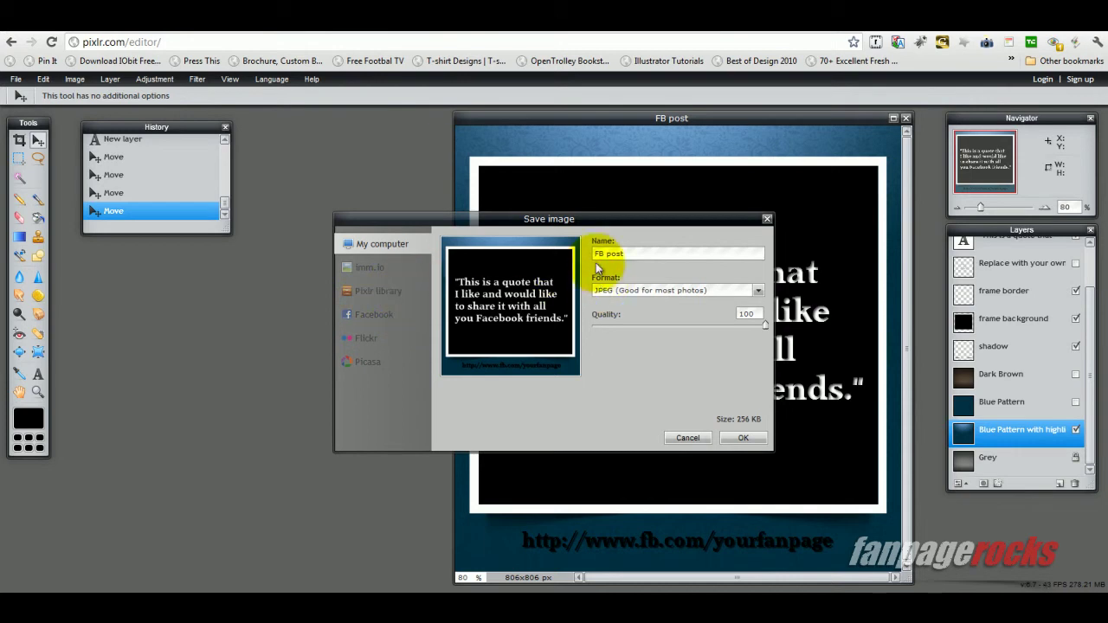
pyautogui.click(743, 439)
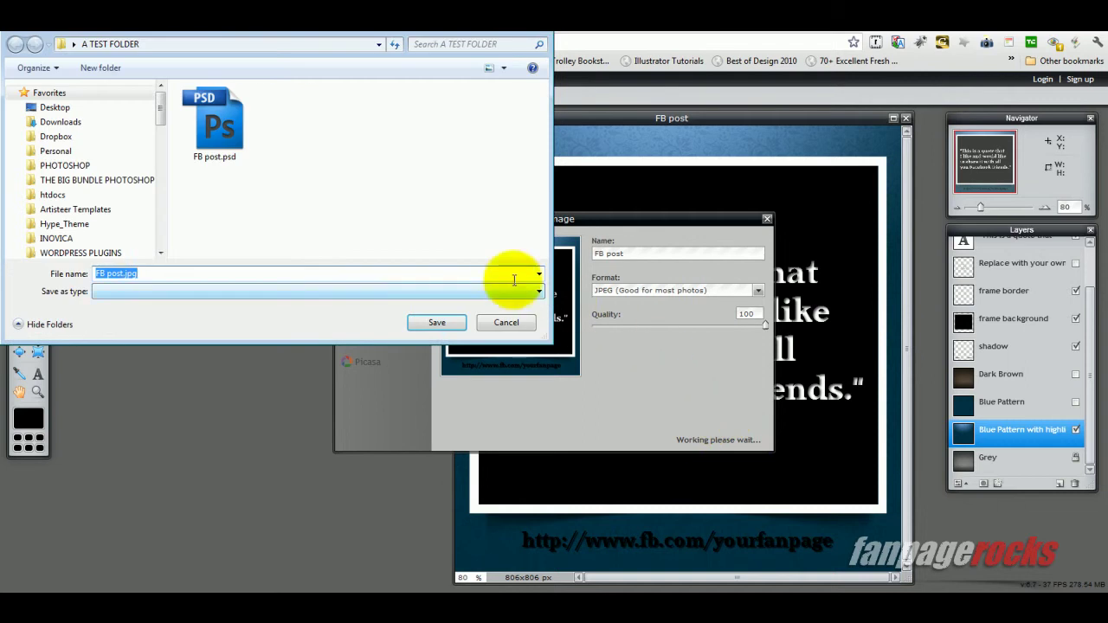
pyautogui.click(428, 321)
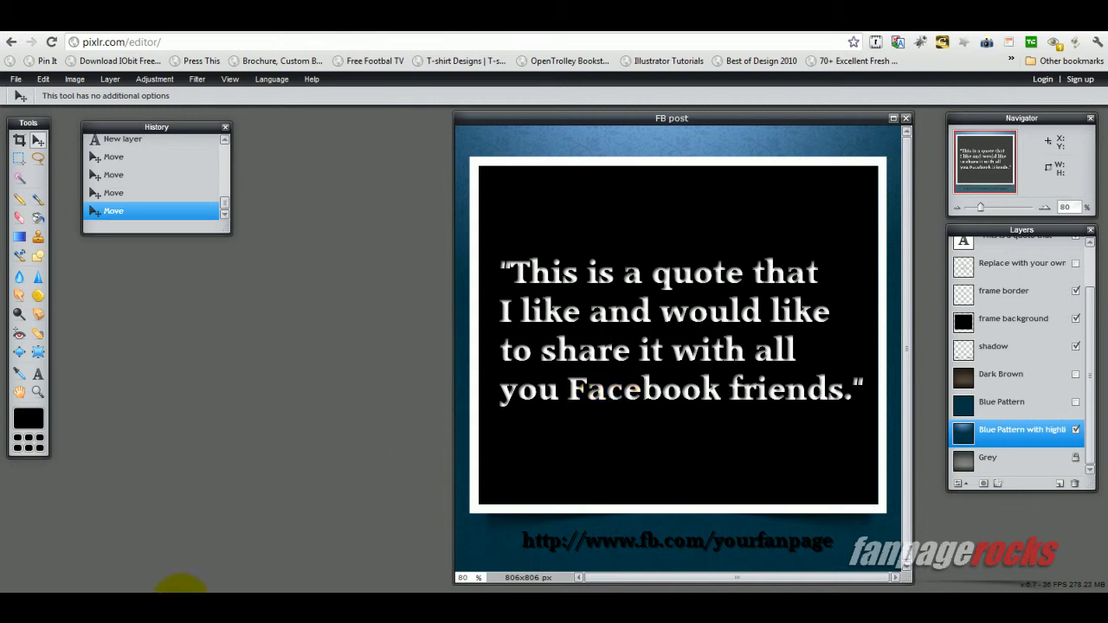
pyautogui.moveTo(184, 598)
pyautogui.click(182, 578)
pyautogui.click(440, 279)
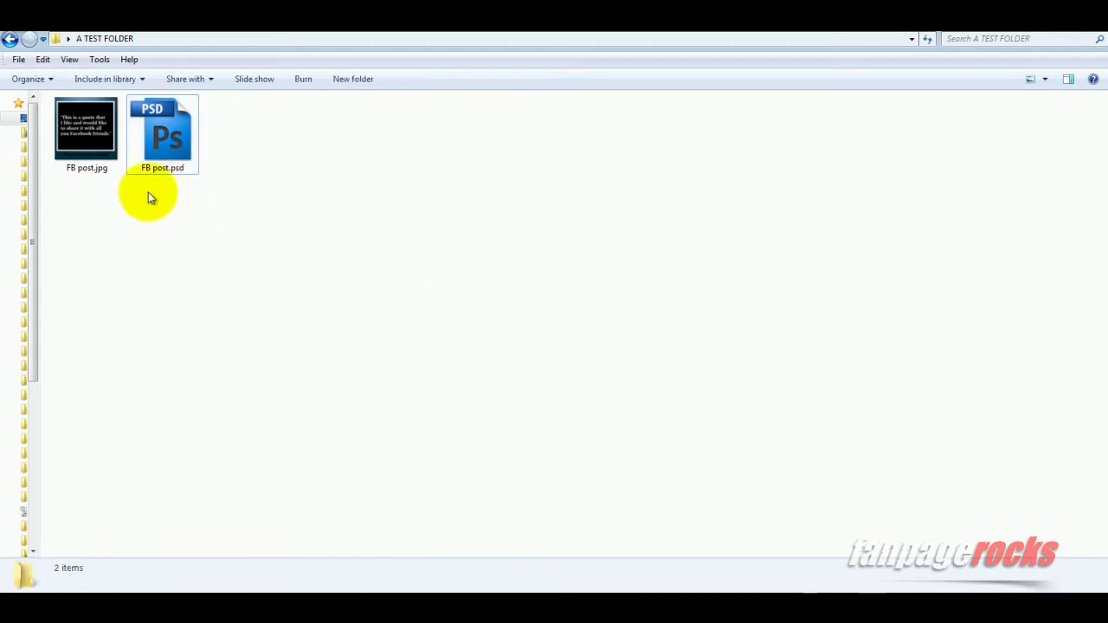
pyautogui.click(93, 139)
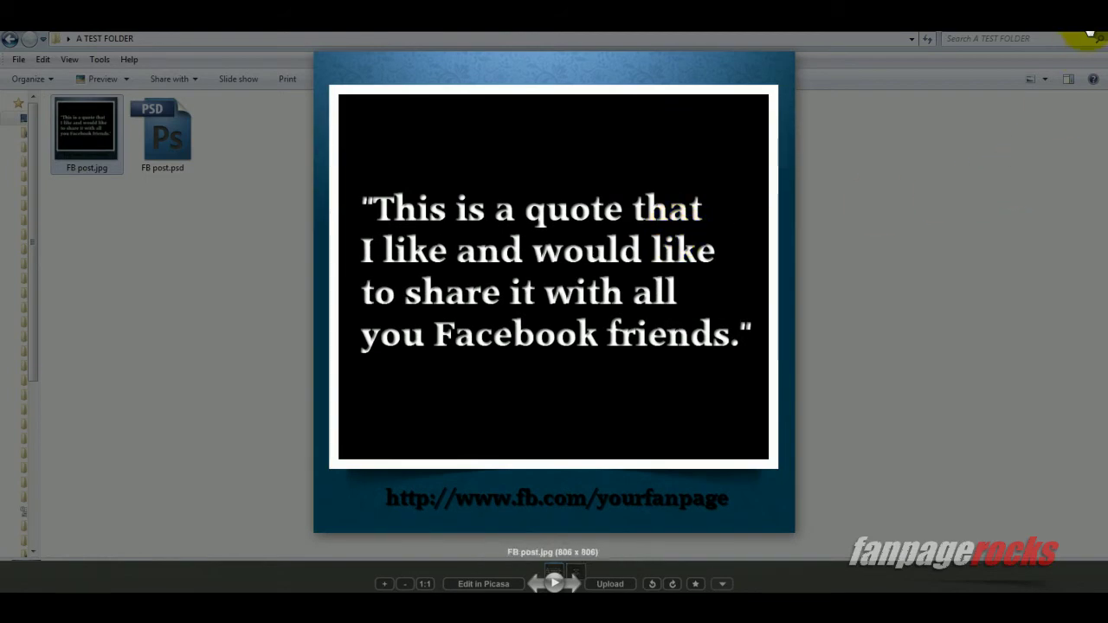
pyautogui.click(1098, 37)
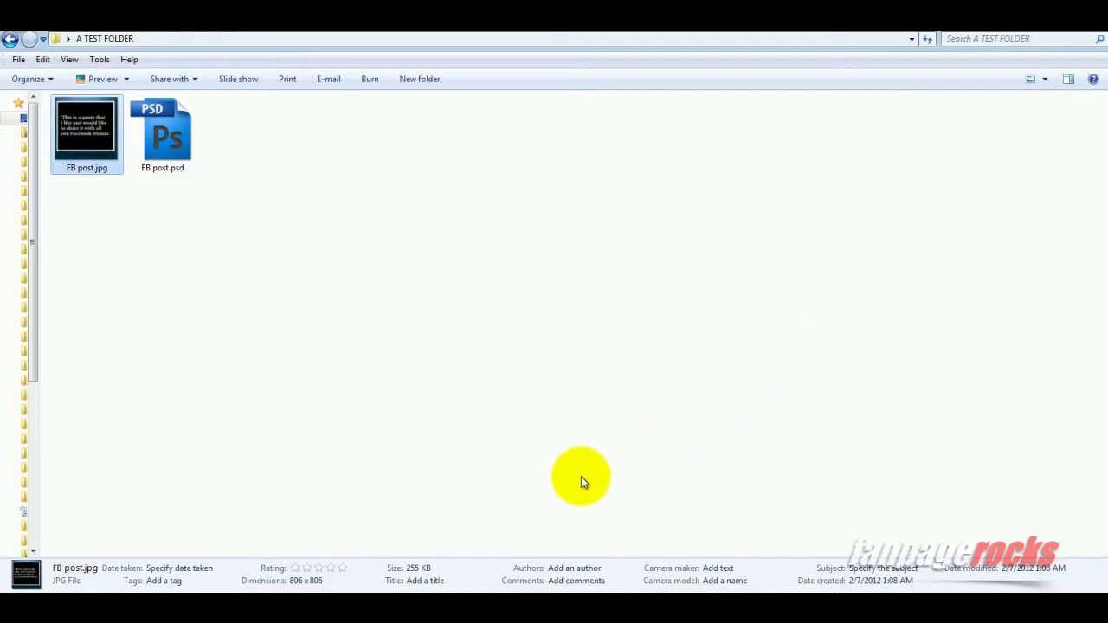
pyautogui.click(130, 606)
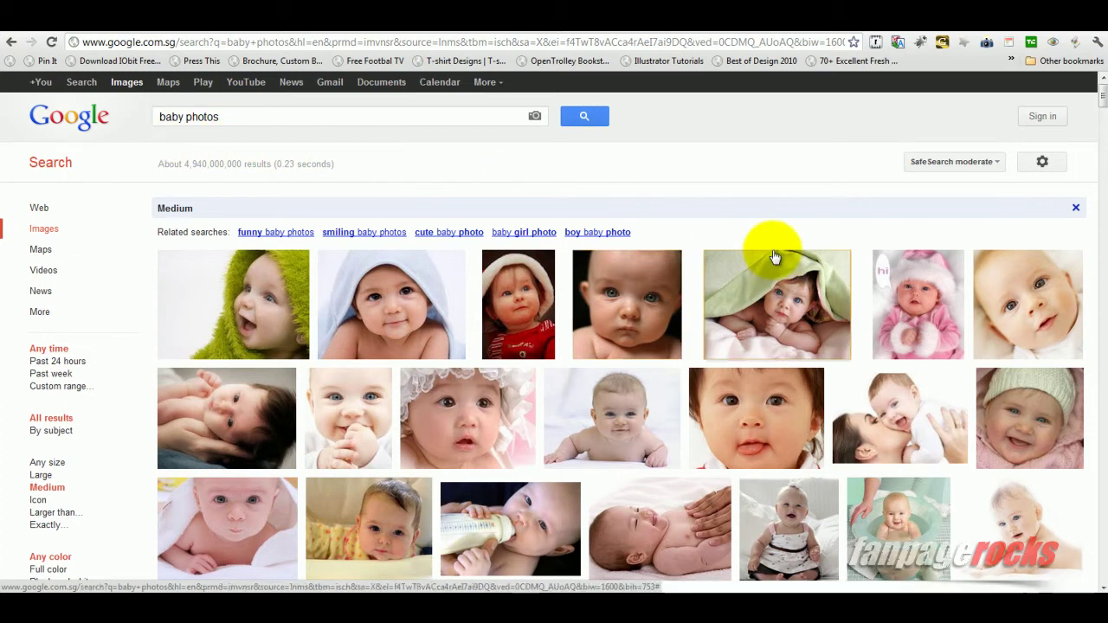
# Open the hooded baby-in-towel photo in Google Images and copy its image URL.
pyautogui.scroll(-2, 771, 248)
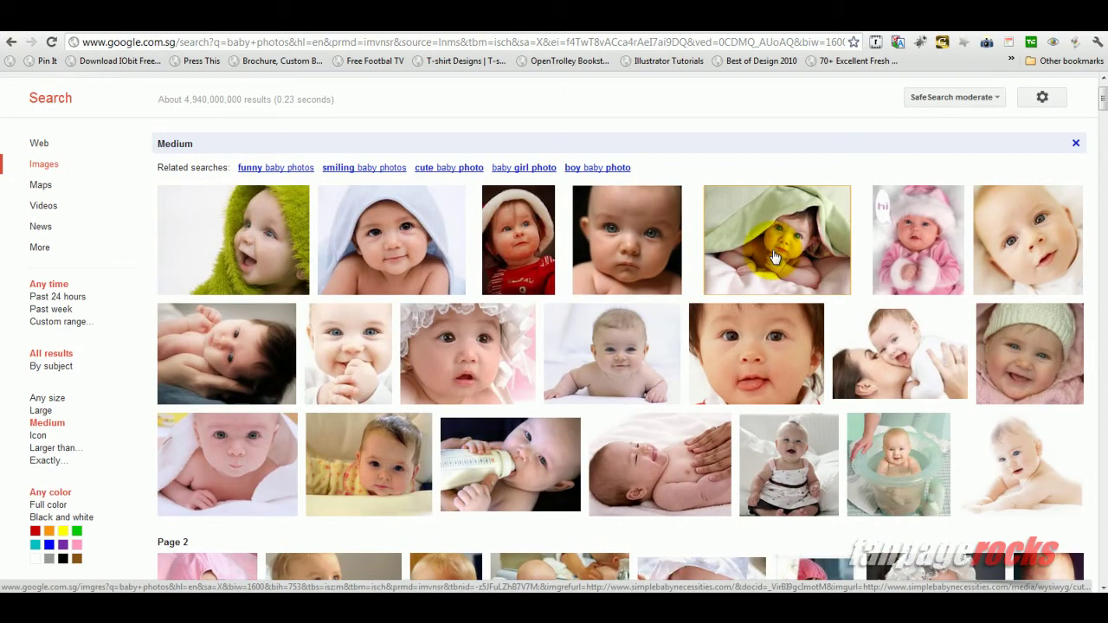
pyautogui.click(407, 242)
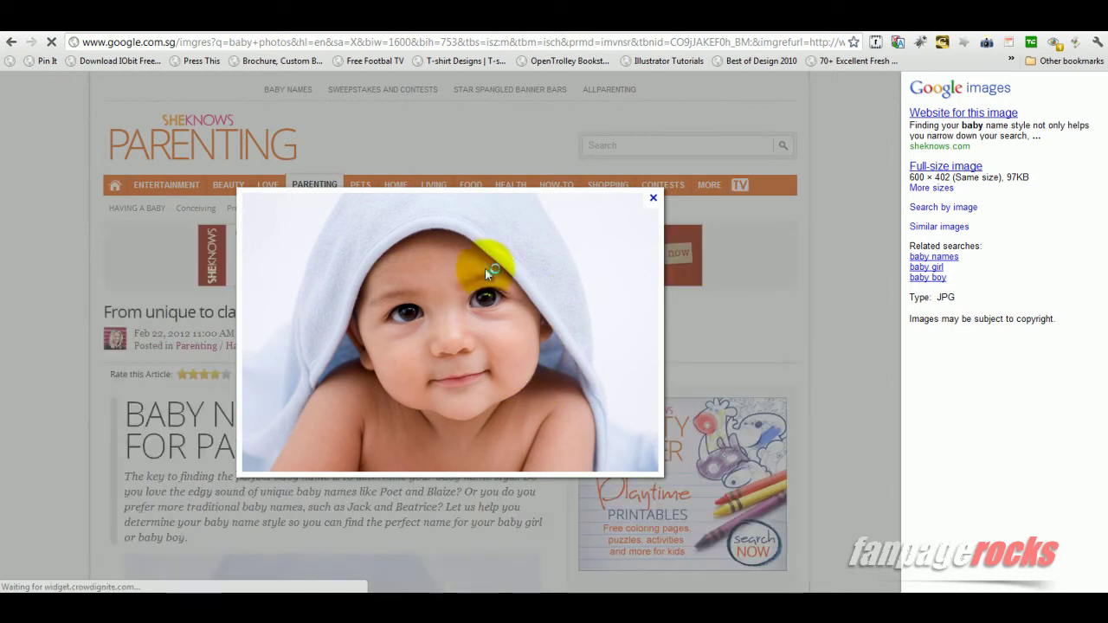
pyautogui.rightClick(501, 243)
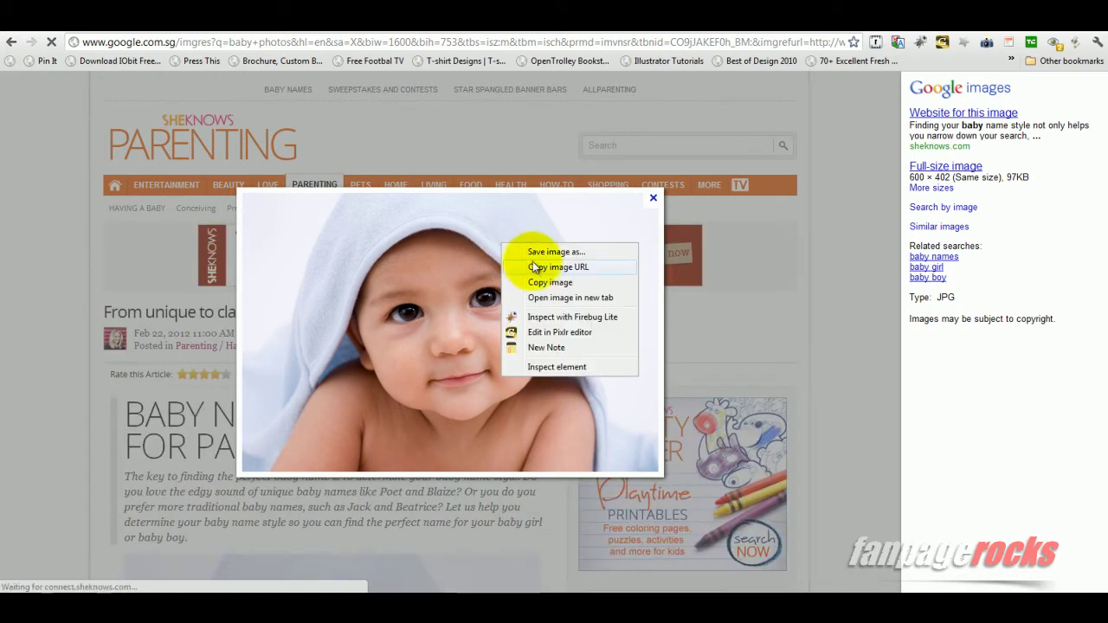
pyautogui.click(537, 267)
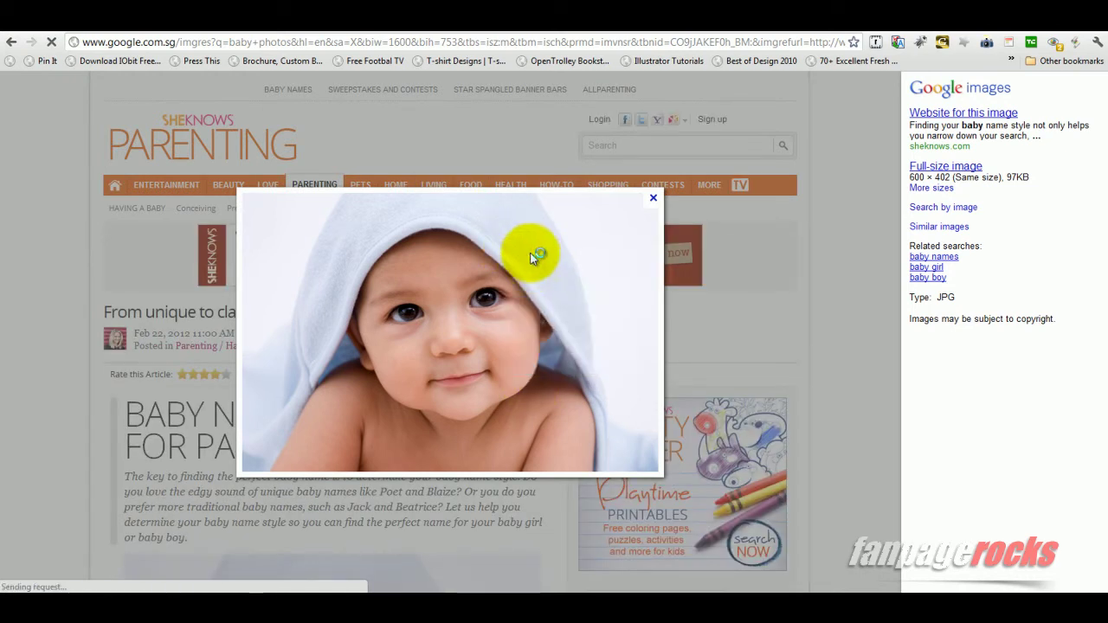
# Back in Pixlr, load the copied baby photo address as a new 600×402 image.
pyautogui.click(742, 33)
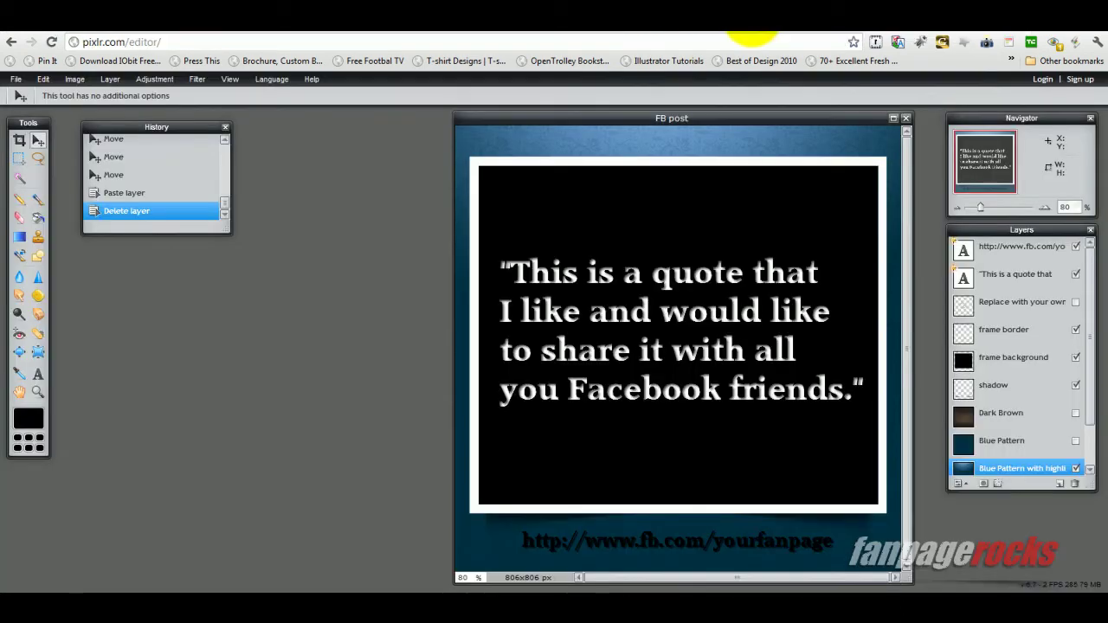
pyautogui.click(16, 79)
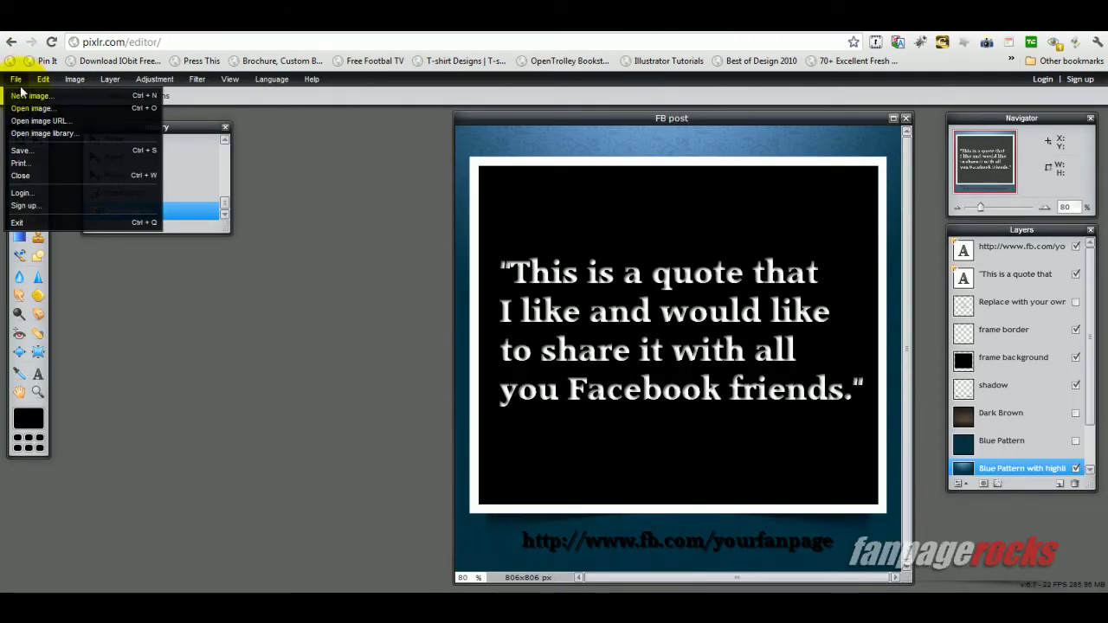
pyautogui.click(37, 121)
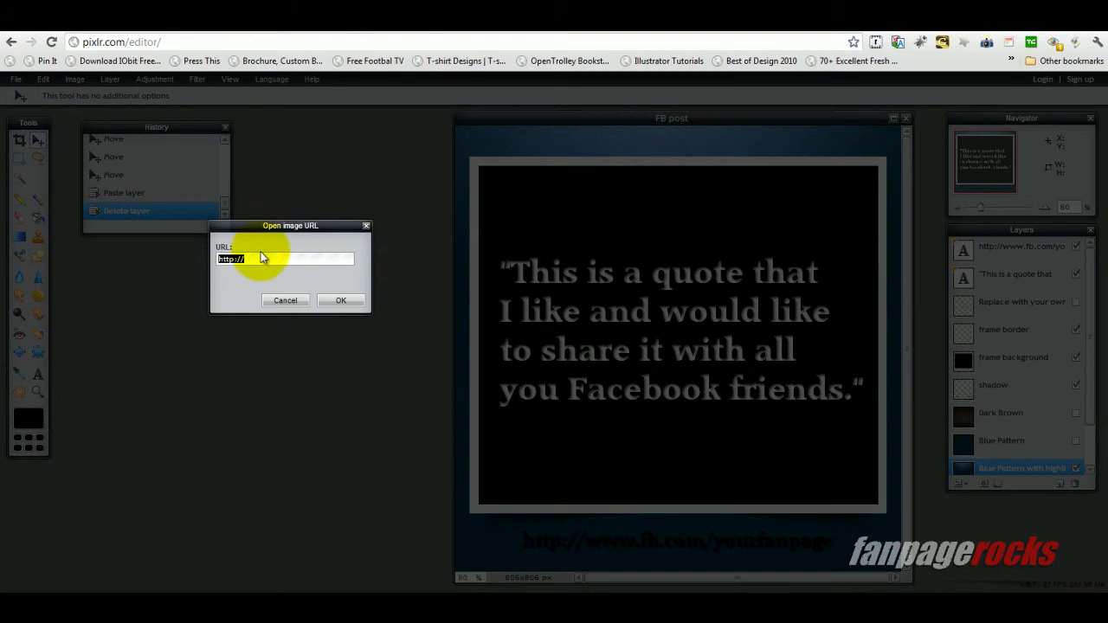
pyautogui.hotkey('ctrl', 'v')
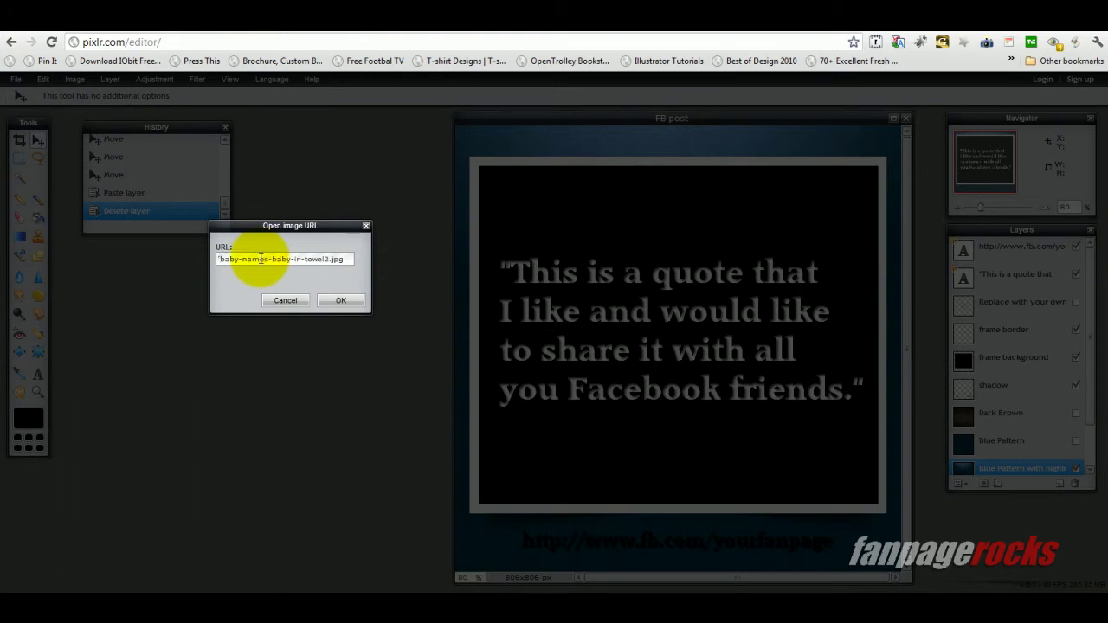
pyautogui.click(343, 301)
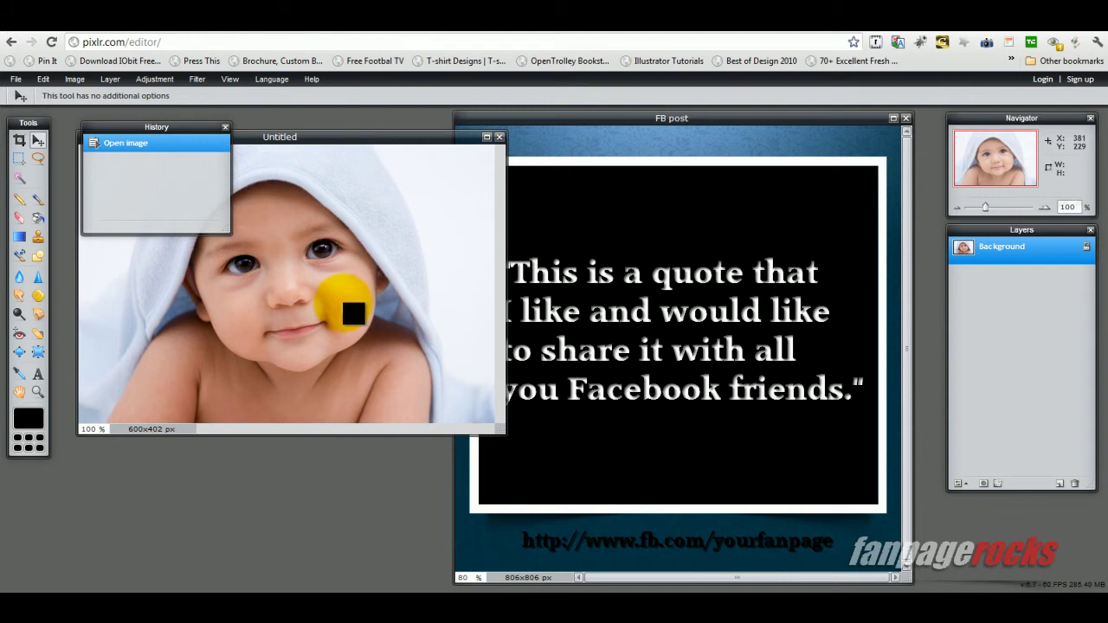
# Drag the baby photo's Background layer into the FB post and enlarge the Layers panel.
pyautogui.moveTo(385, 145); pyautogui.dragTo(371, 261)
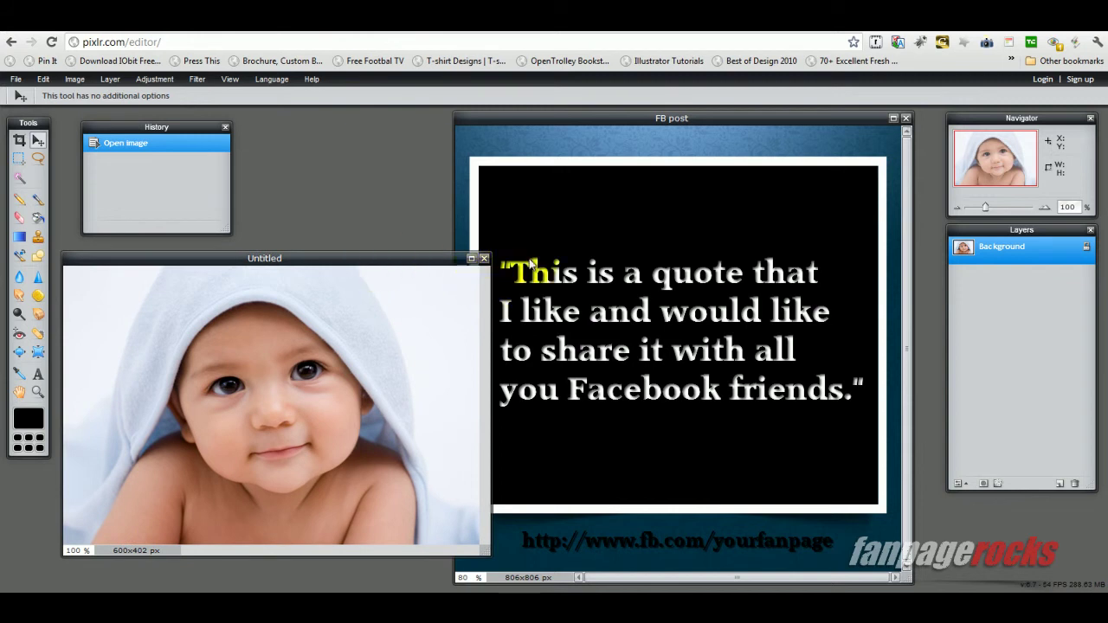
pyautogui.click(601, 117)
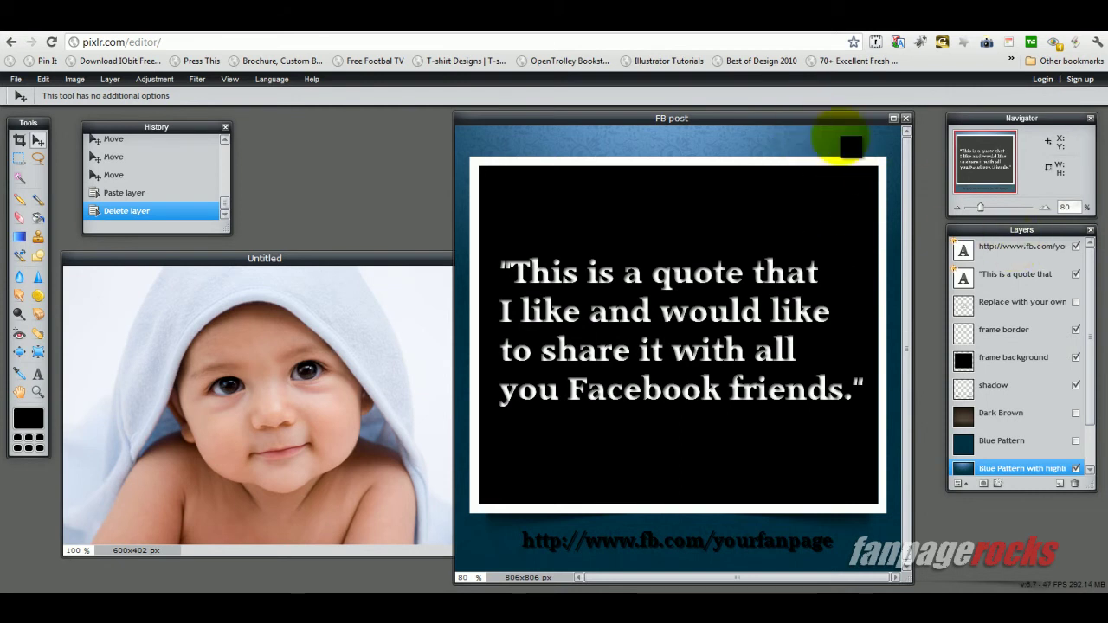
pyautogui.click(334, 264)
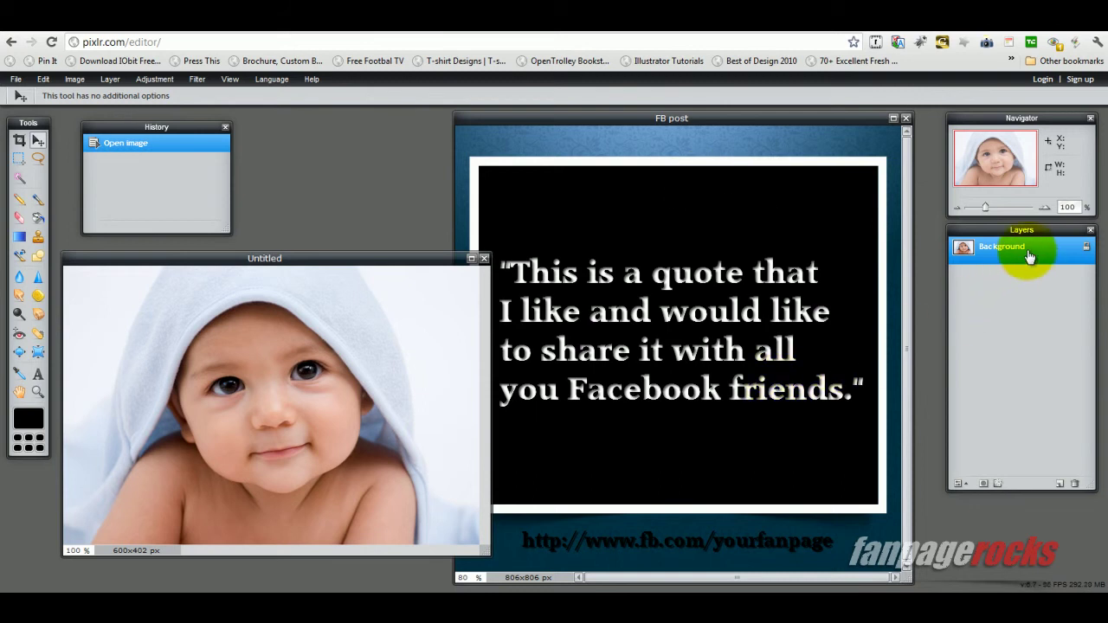
pyautogui.moveTo(1029, 255); pyautogui.dragTo(714, 243)
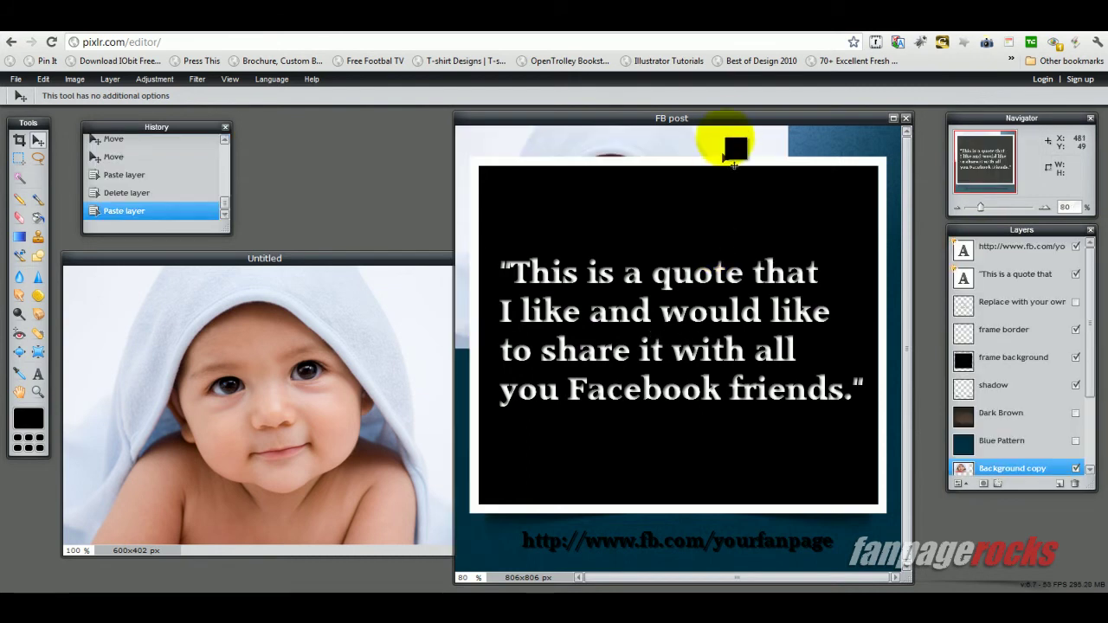
pyautogui.moveTo(718, 129); pyautogui.dragTo(629, 129)
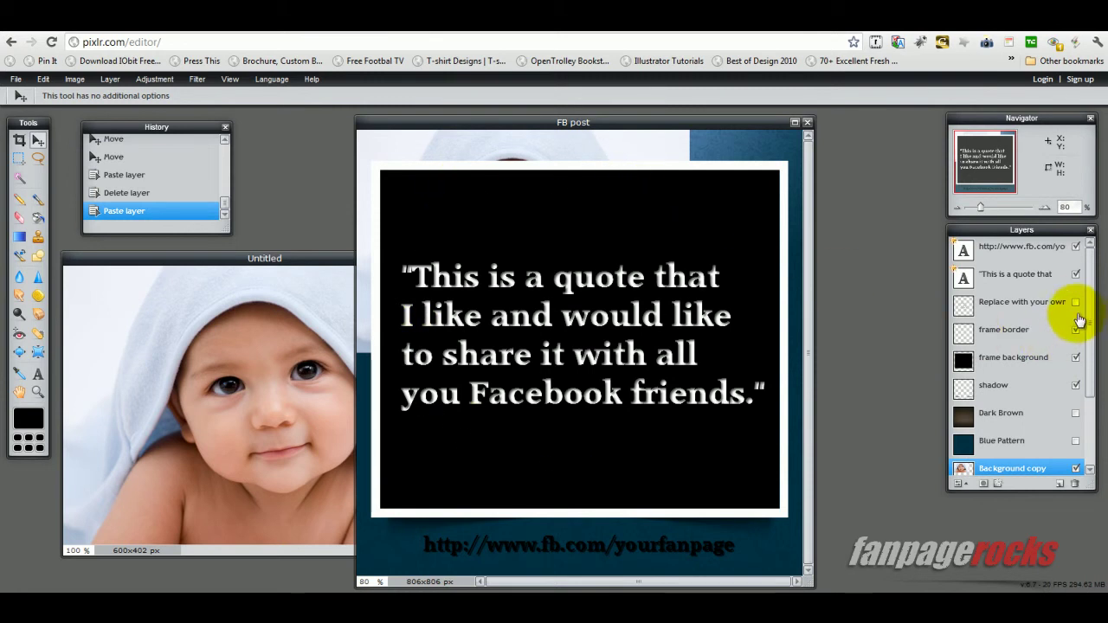
pyautogui.moveTo(1089, 487); pyautogui.dragTo(1089, 552)
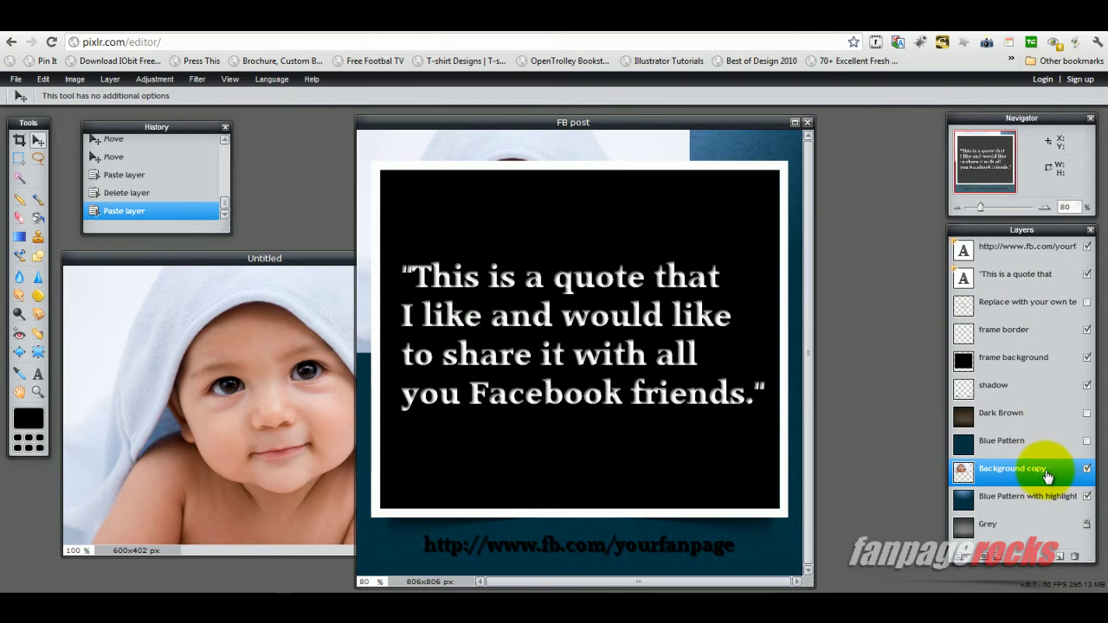
# Move Background copy above frame background and shift the photo right and down.
pyautogui.moveTo(1047, 476); pyautogui.dragTo(1046, 353)
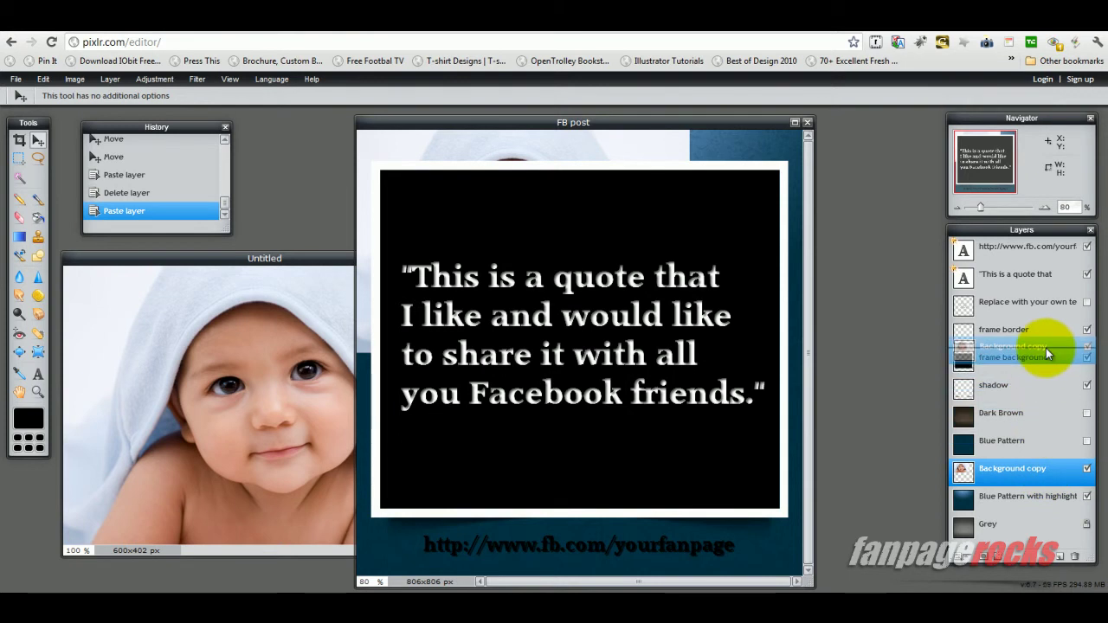
pyautogui.moveTo(1046, 353); pyautogui.dragTo(1047, 355)
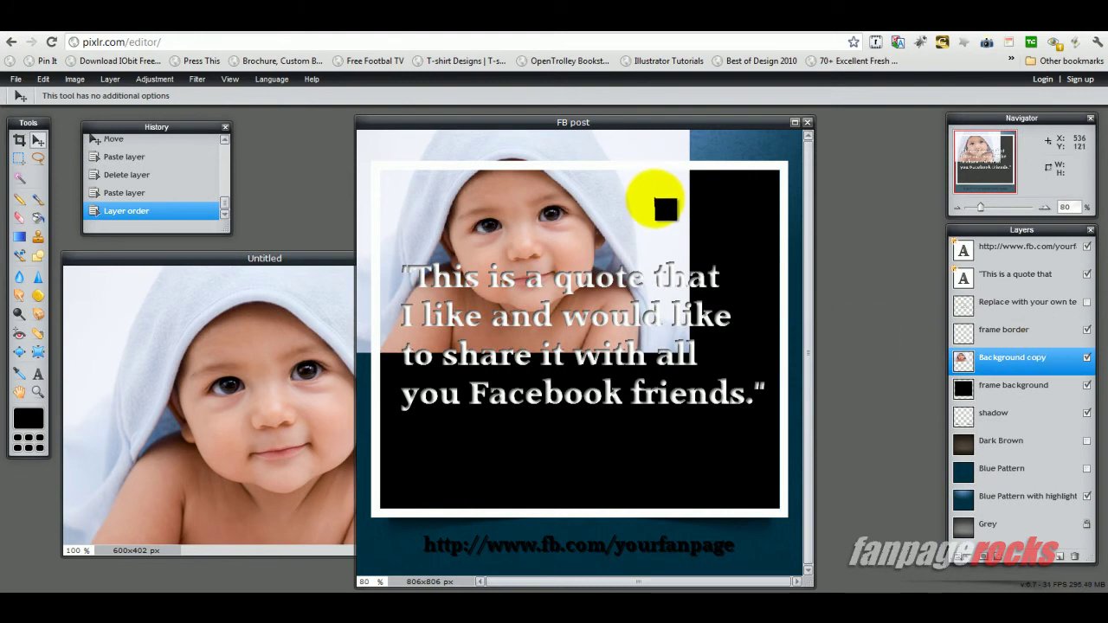
pyautogui.moveTo(666, 211); pyautogui.dragTo(688, 251)
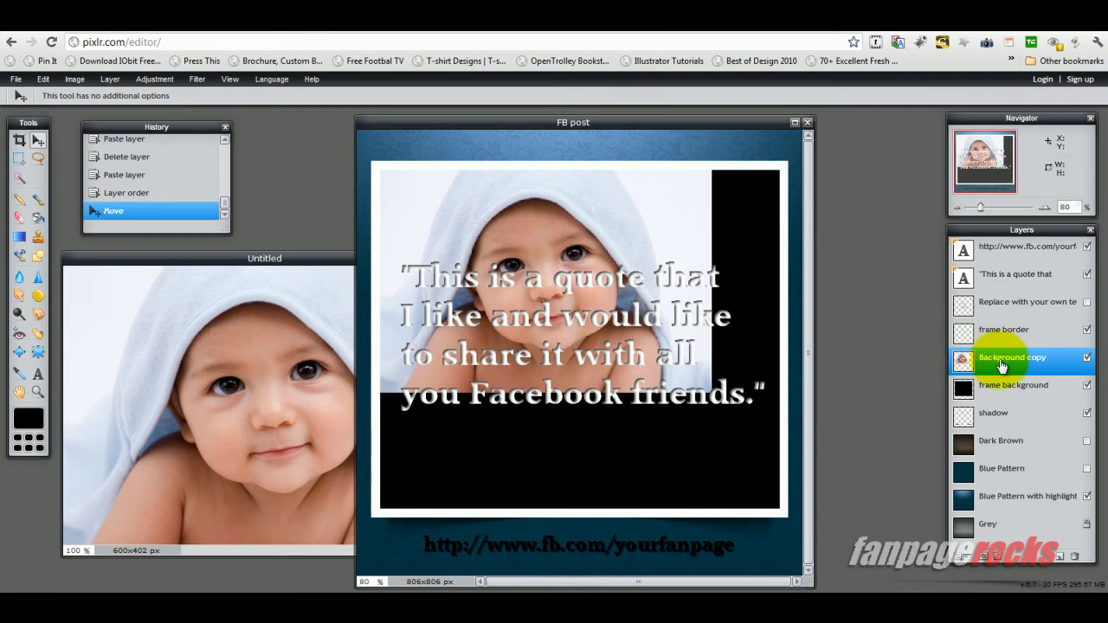
# Free-transform the baby photo, stretching it right and down and shifting it to fill the white frame.
pyautogui.click(45, 81)
pyautogui.click(63, 181)
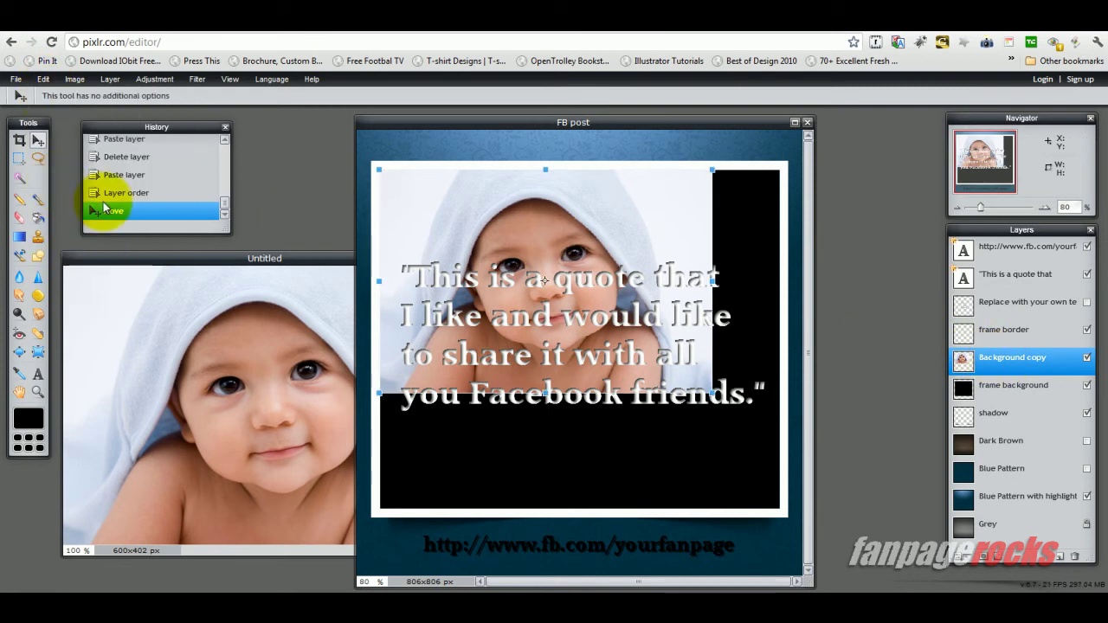
pyautogui.moveTo(711, 280); pyautogui.dragTo(713, 253)
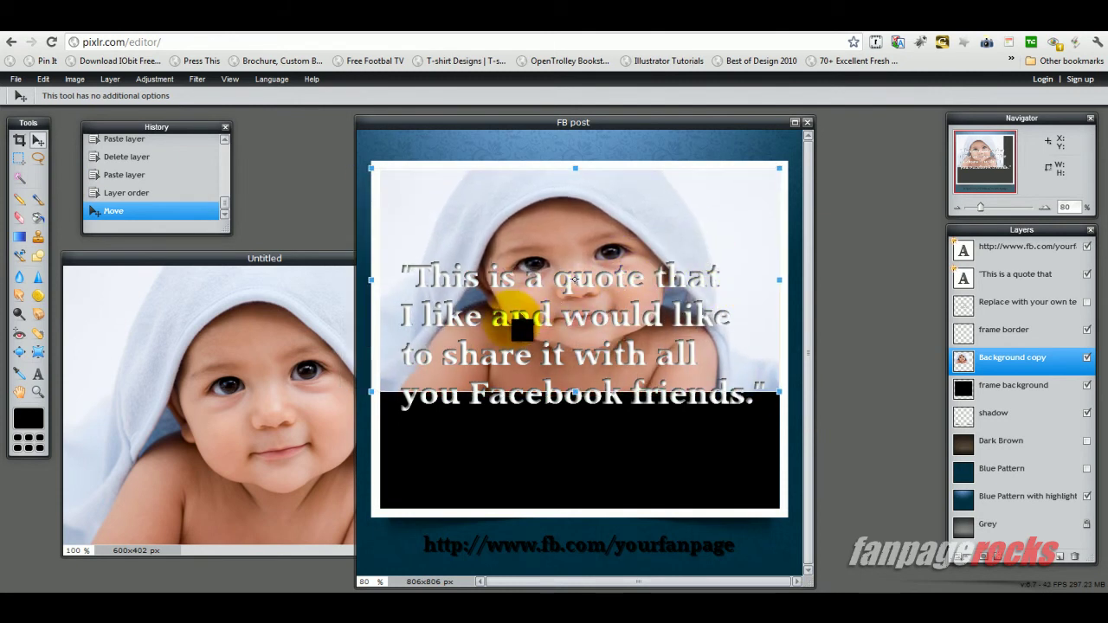
pyautogui.moveTo(575, 393); pyautogui.dragTo(575, 450)
pyautogui.moveTo(616, 247); pyautogui.dragTo(622, 293)
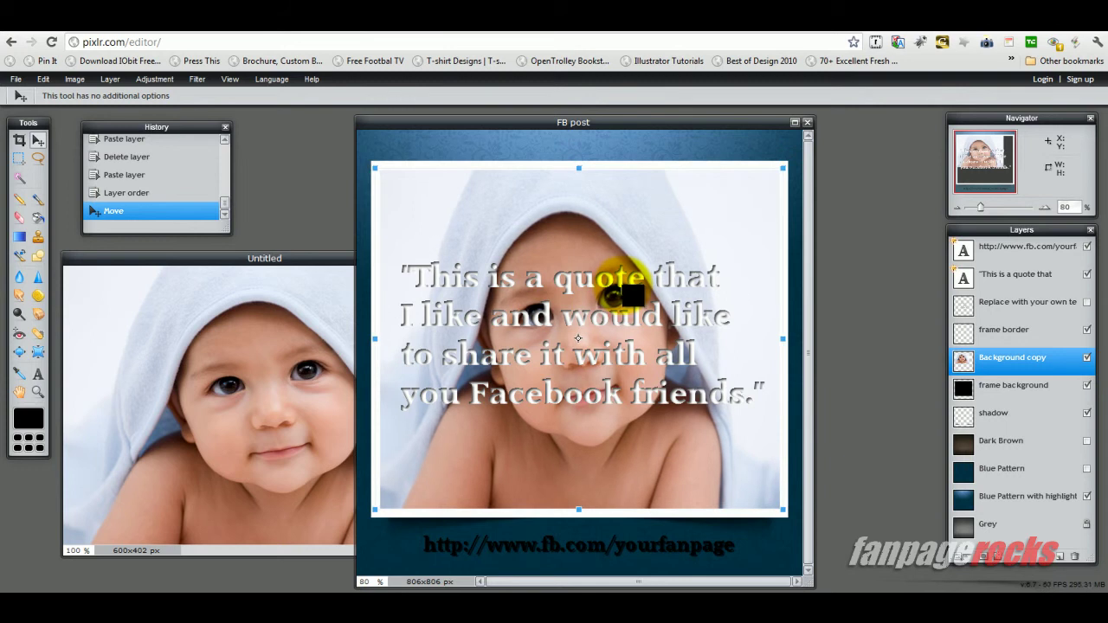
pyautogui.press('Return')
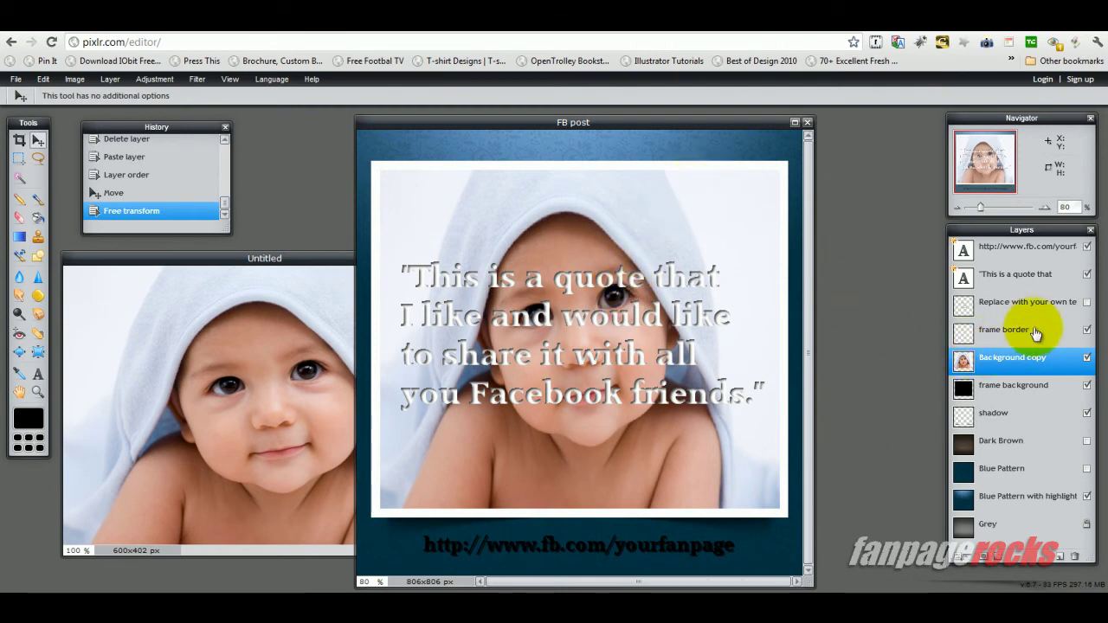
# Drag the quote text layer up toward the top of the frame, above the baby's face.
pyautogui.click(1047, 279)
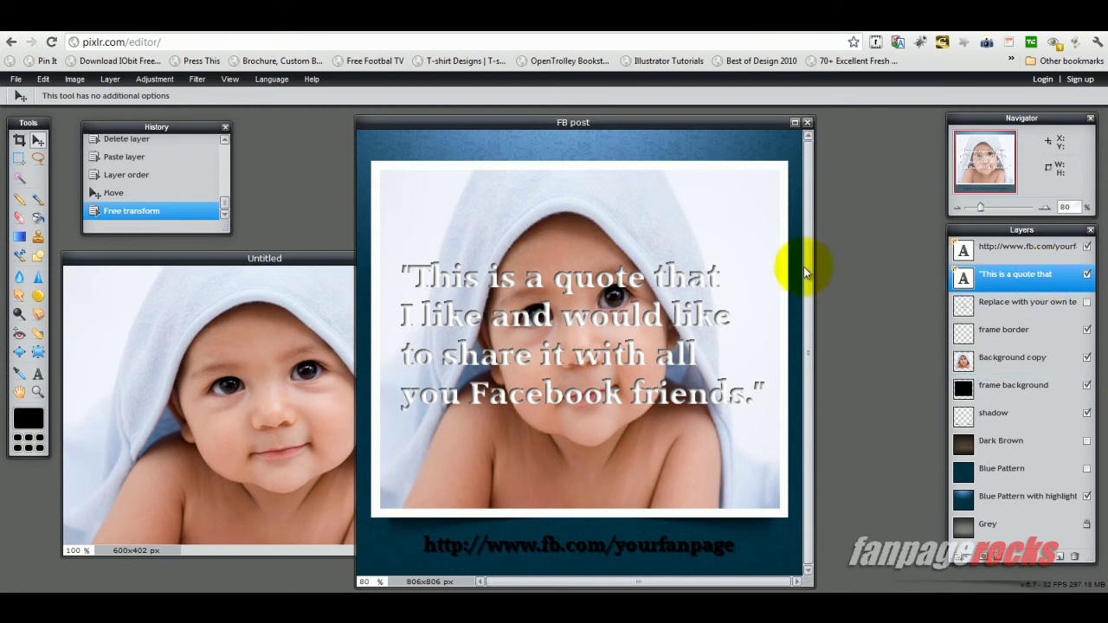
pyautogui.moveTo(680, 286); pyautogui.dragTo(663, 201)
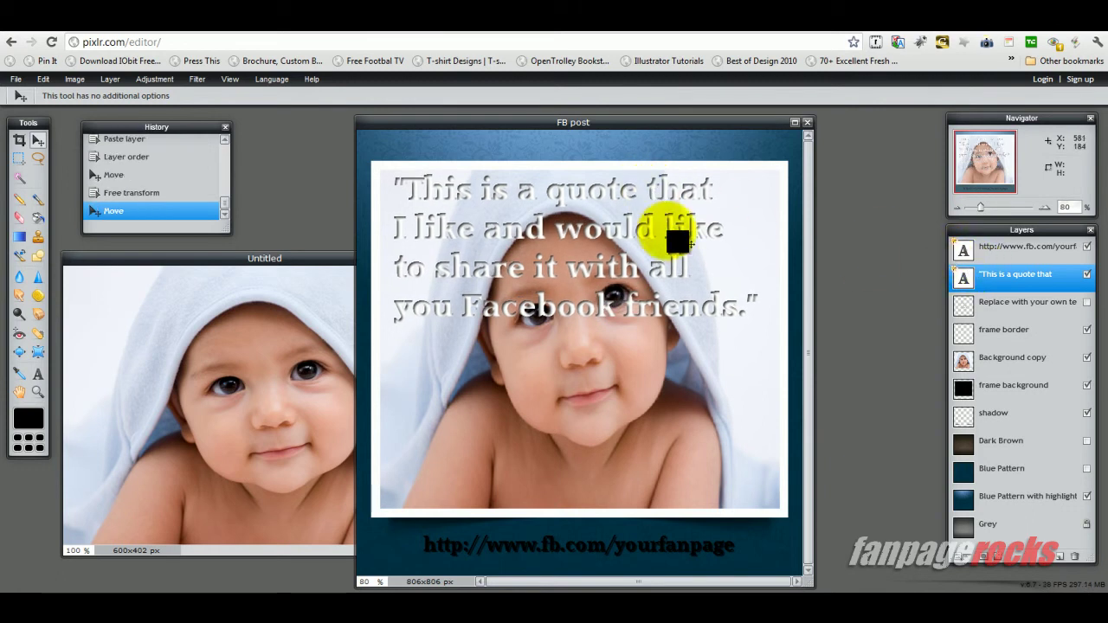
pyautogui.click(37, 374)
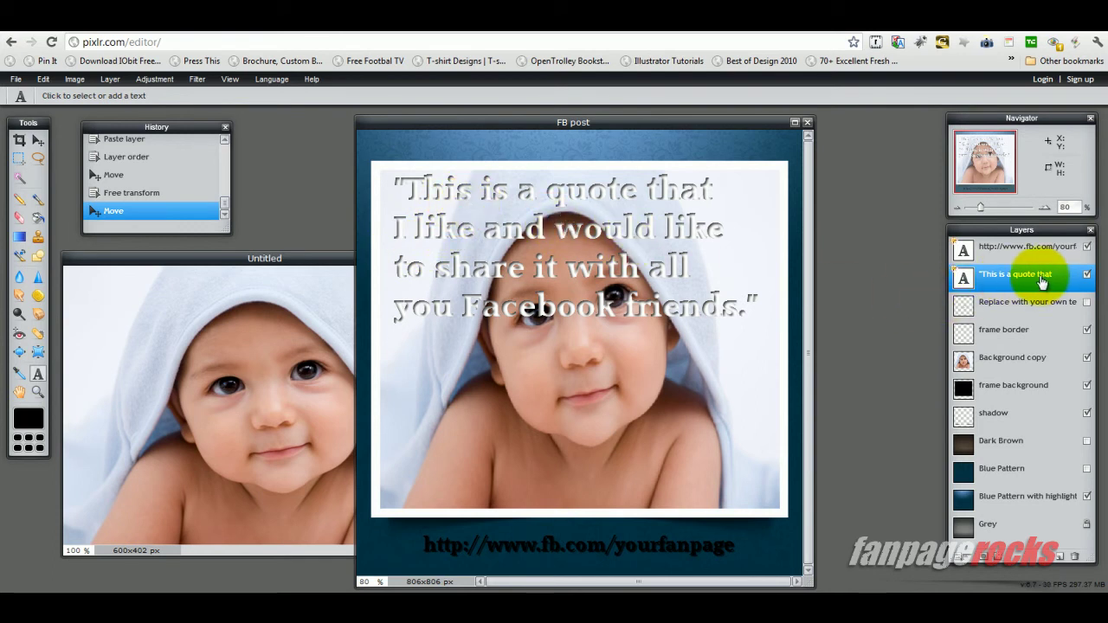
# Retype the quote as two lines: 'Click "LIKE" if you think' / 'I am the cutest baby ever'.
pyautogui.click(468, 189)
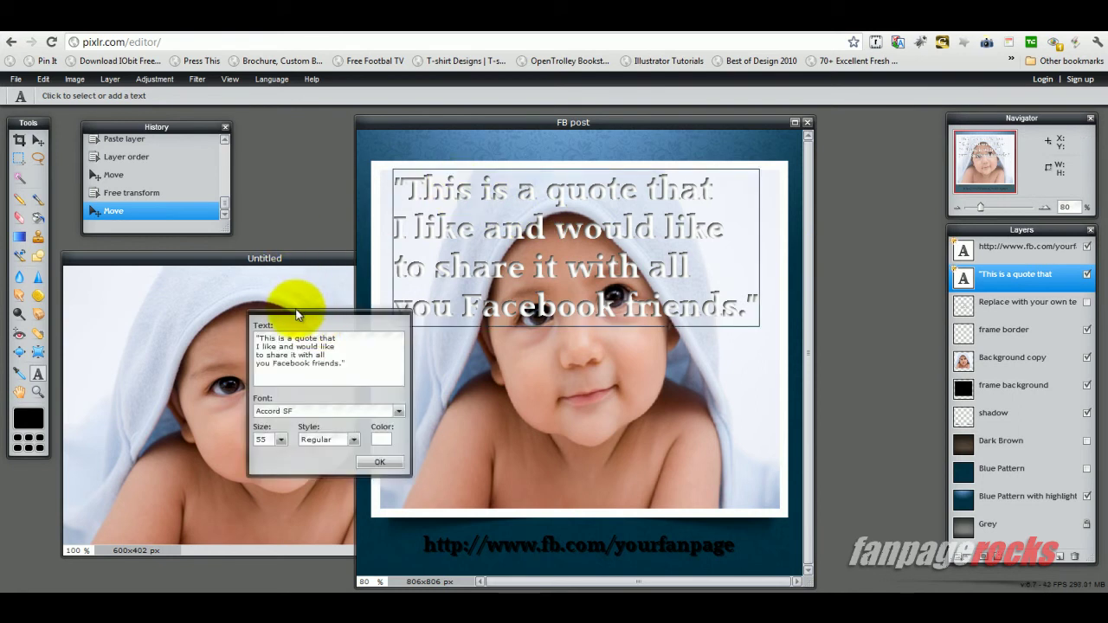
pyautogui.moveTo(294, 311); pyautogui.dragTo(254, 226)
pyautogui.moveTo(314, 280); pyautogui.dragTo(219, 250)
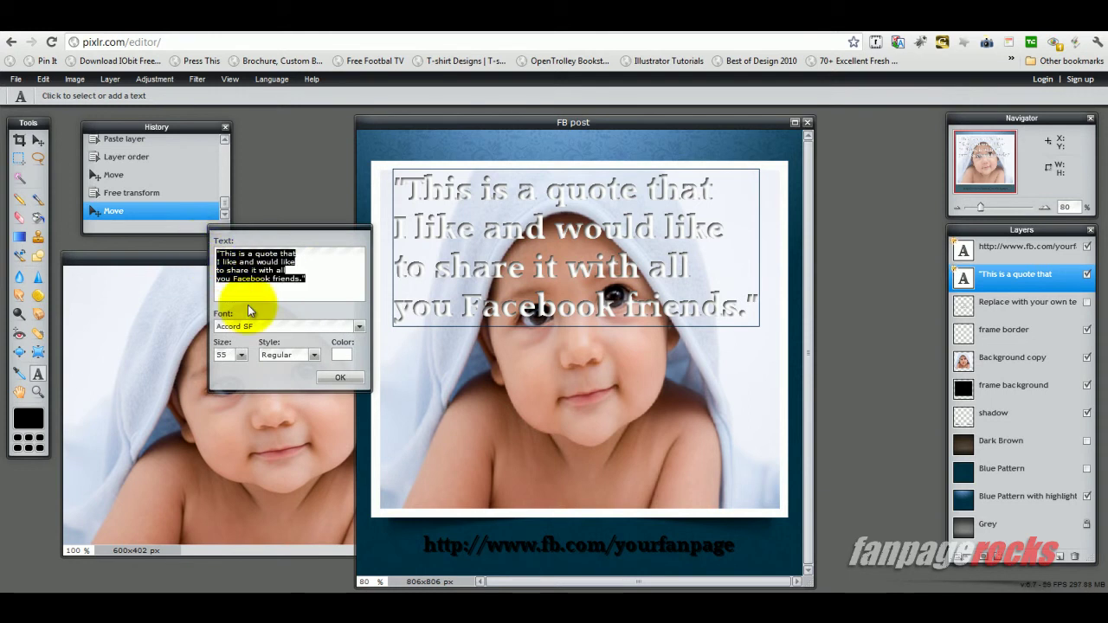
pyautogui.write('Click "')
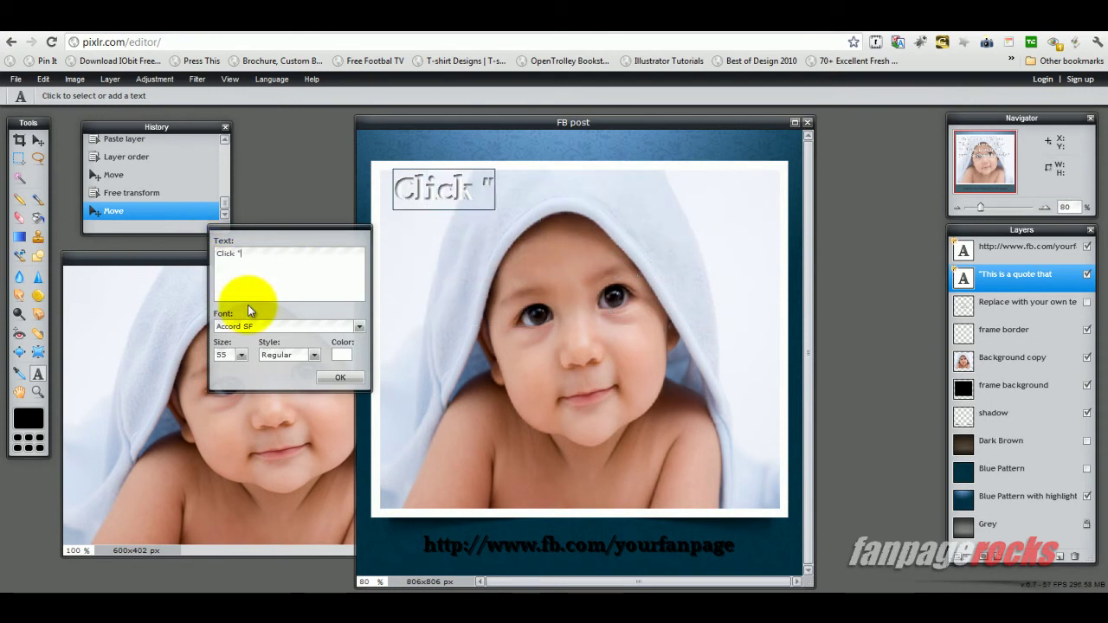
pyautogui.write('LIKE" if')
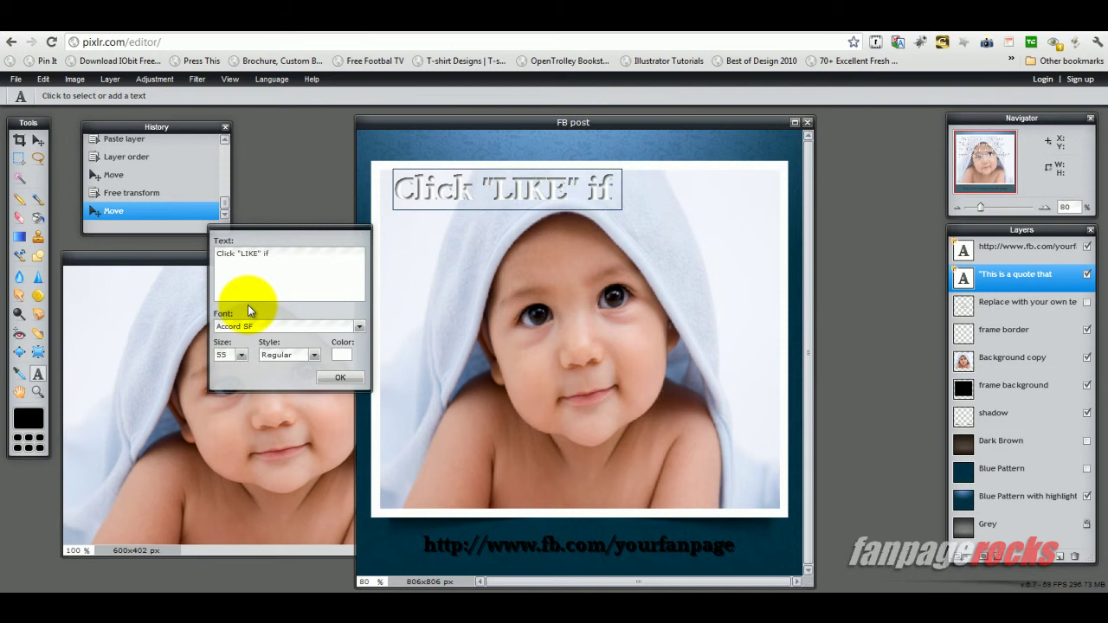
pyautogui.write(' you think')
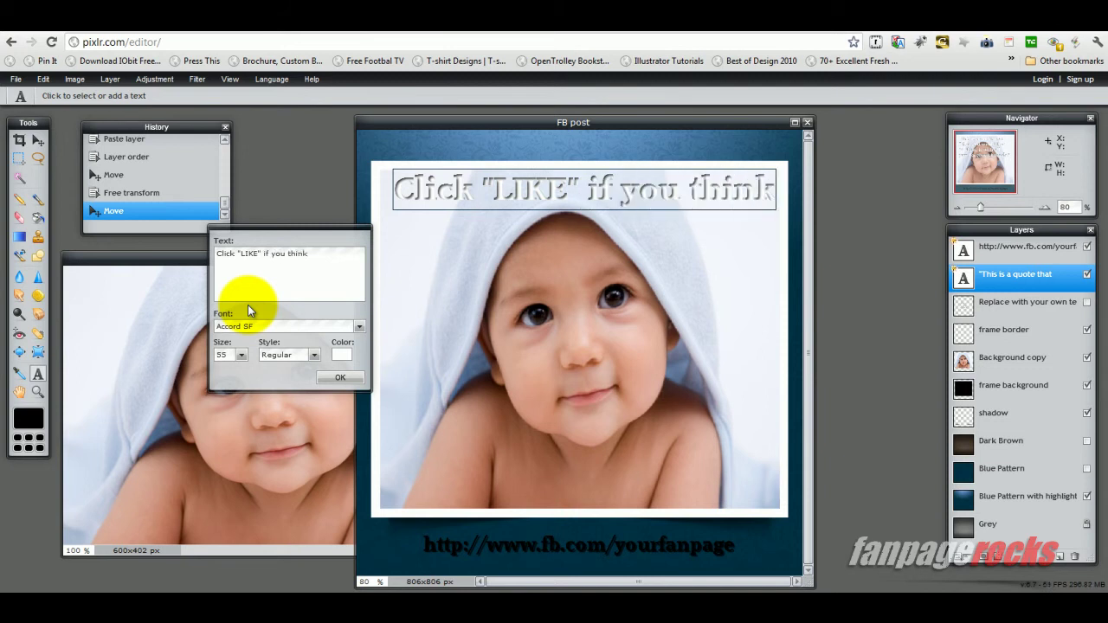
pyautogui.press('Return')
pyautogui.write('I am')
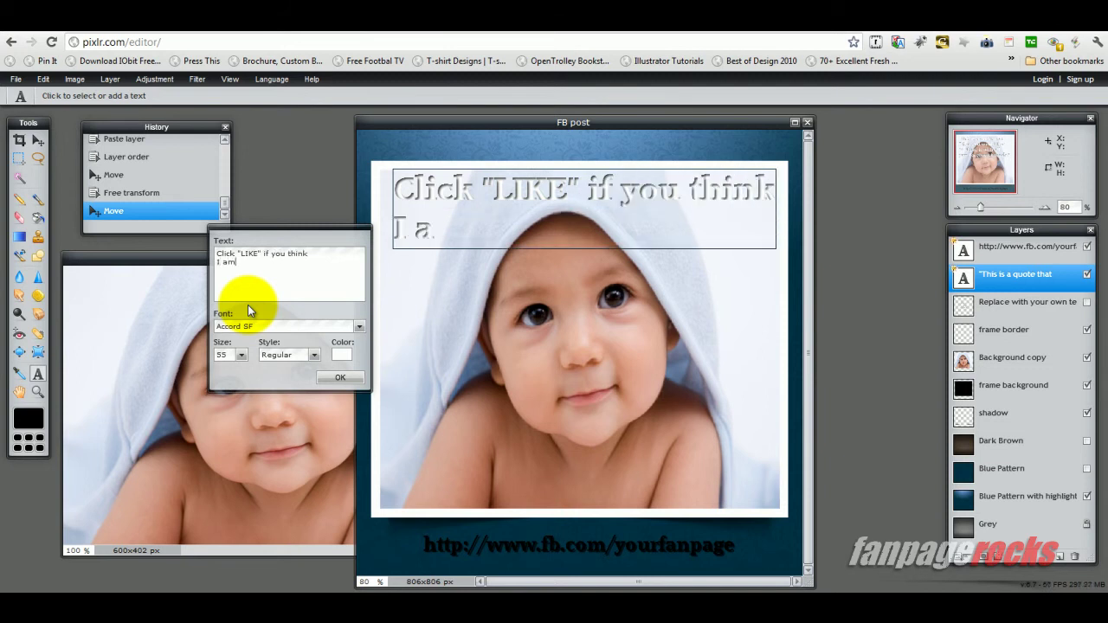
pyautogui.write(' the')
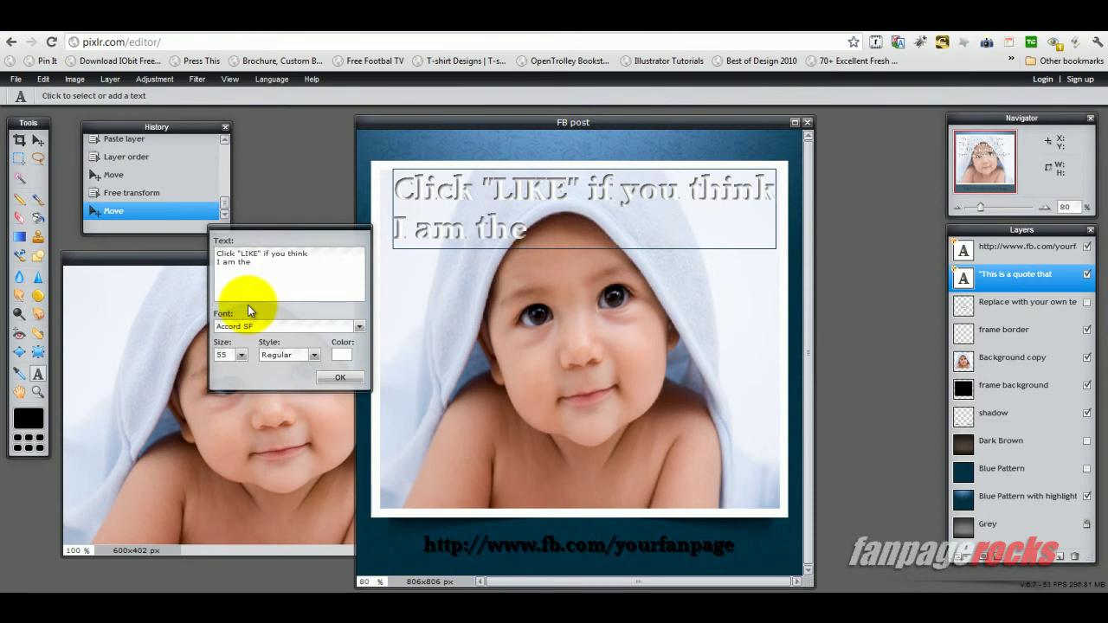
pyautogui.write(' cutest baby ')
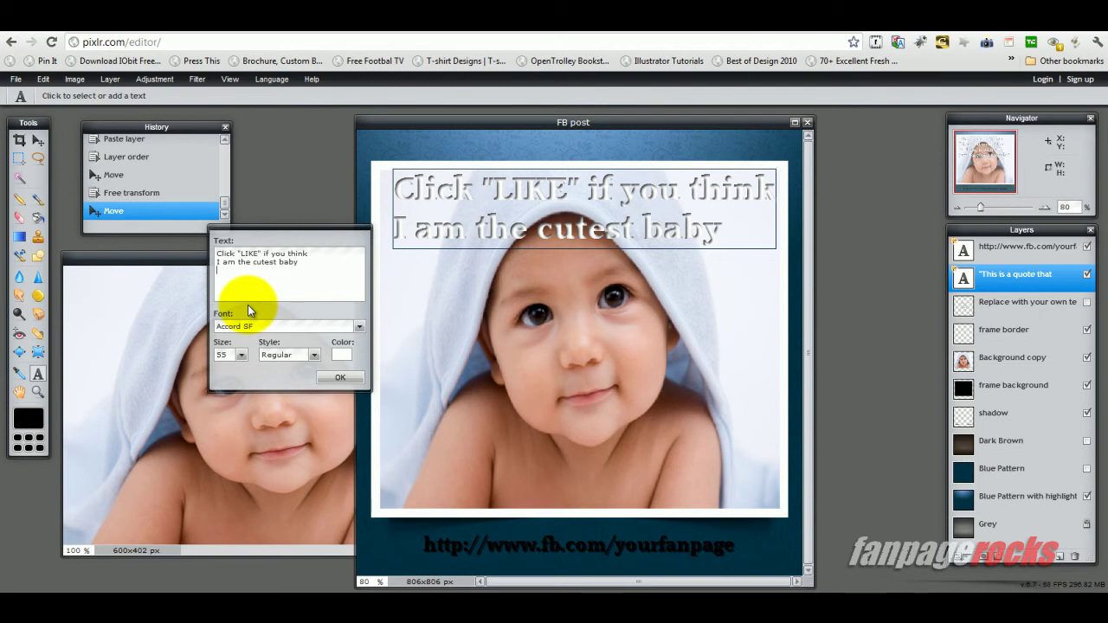
pyautogui.write('ever !')
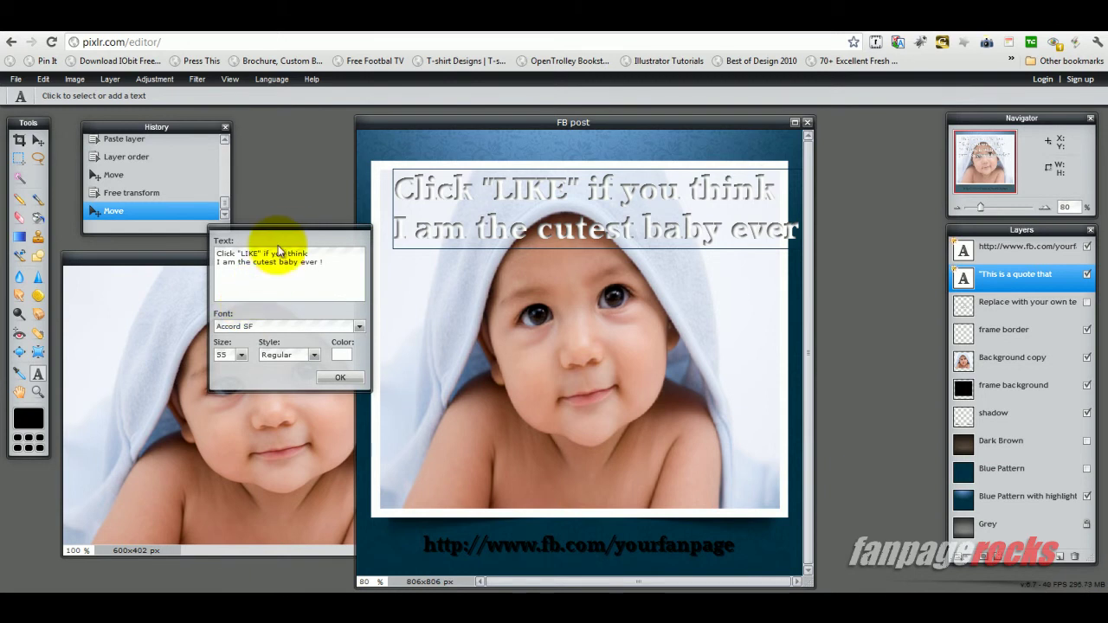
# Reduce the quote's font size from 55 to 50 and apply it.
pyautogui.moveTo(299, 229); pyautogui.dragTo(290, 267)
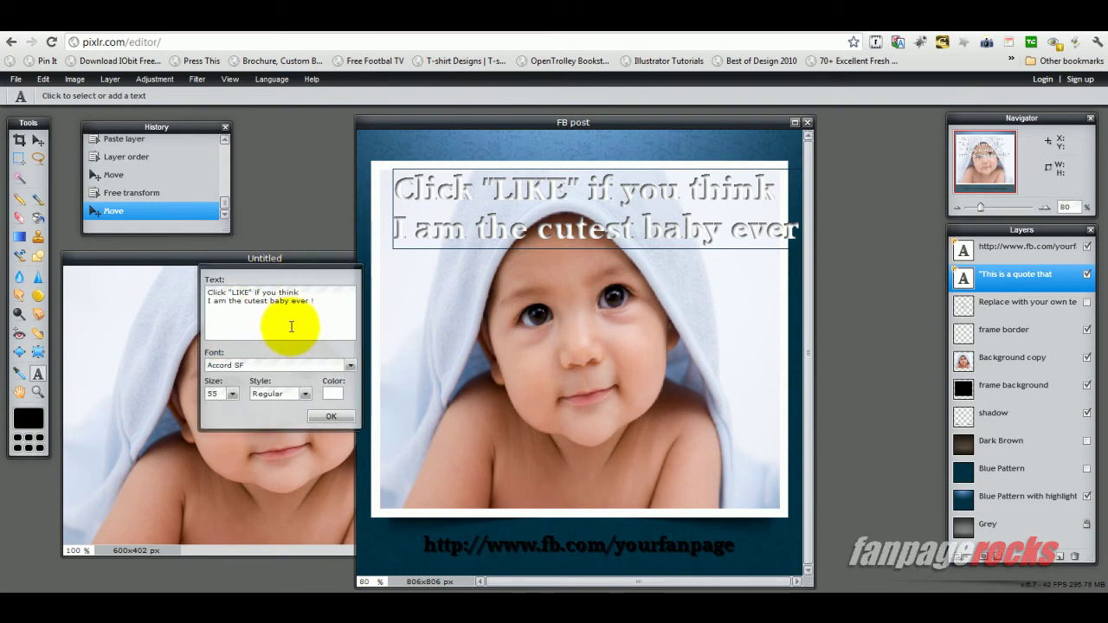
pyautogui.doubleClick(217, 395)
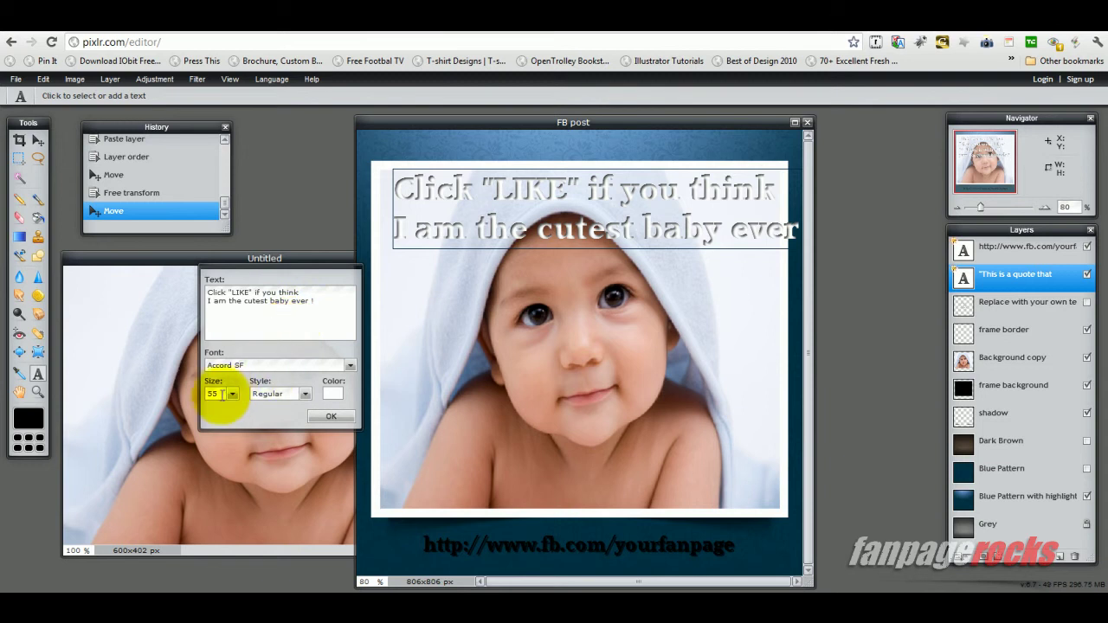
pyautogui.write('52')
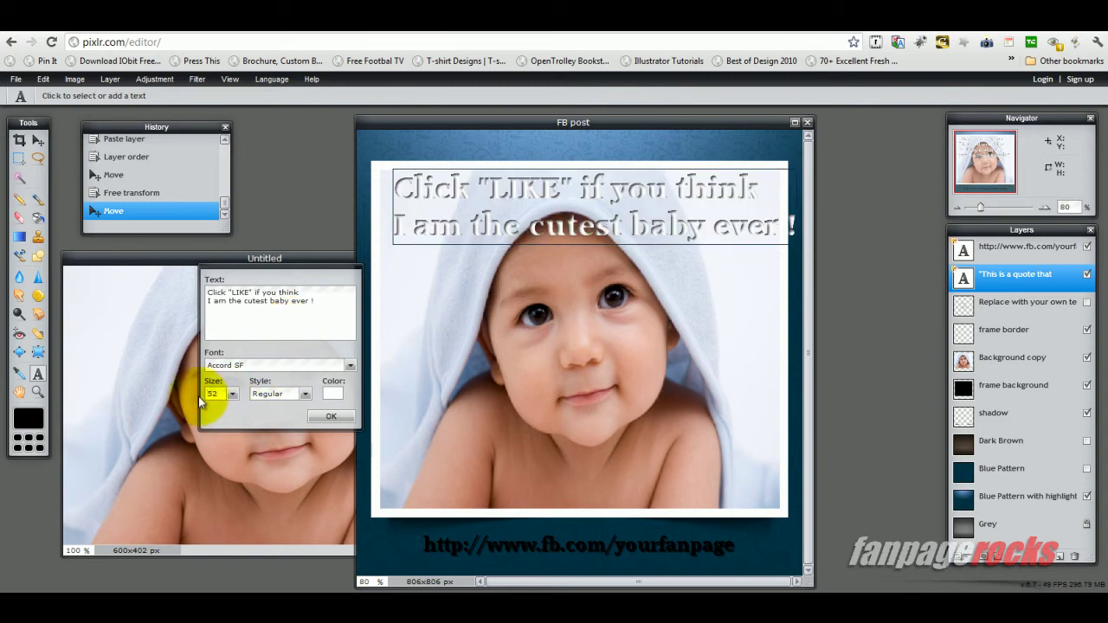
pyautogui.doubleClick(214, 394)
pyautogui.write('50')
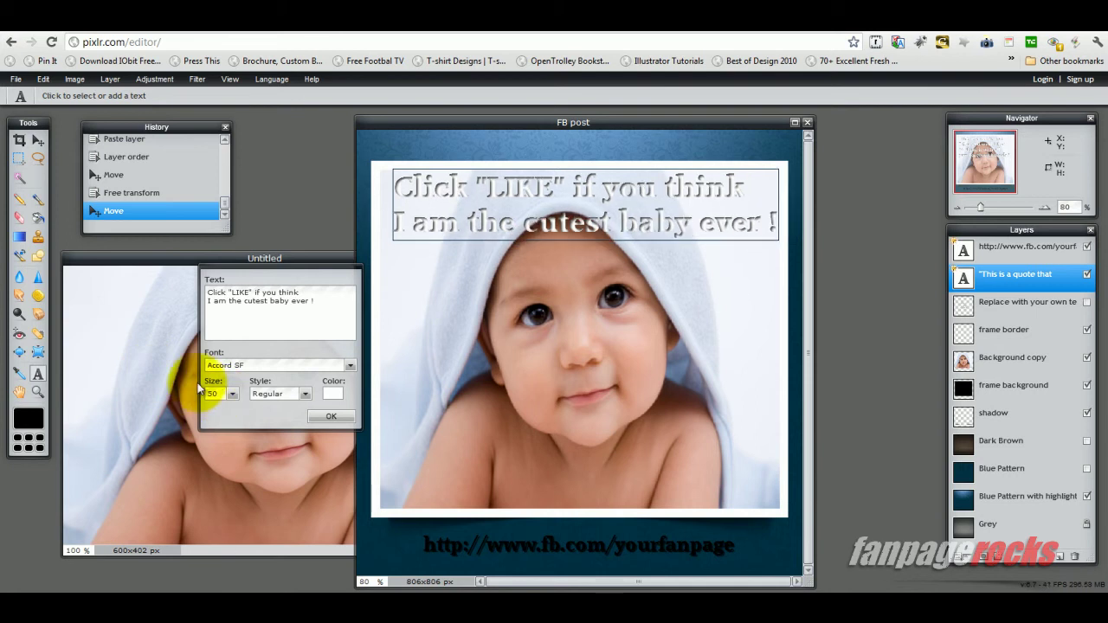
pyautogui.click(331, 417)
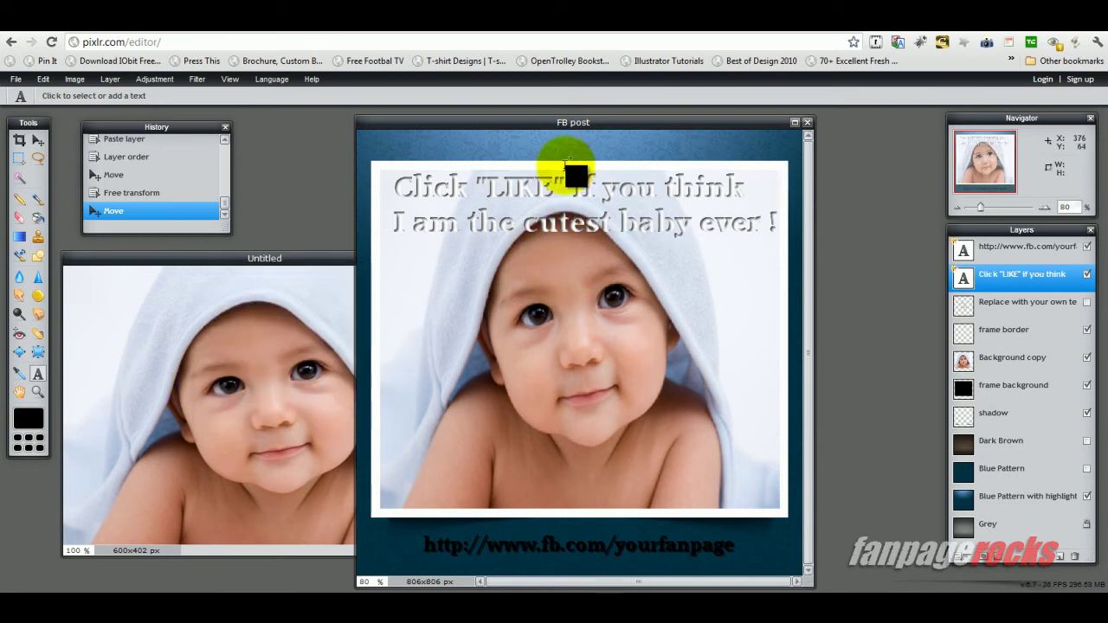
# Nudge the two-line headline slightly down, then back up a touch, with the Move tool.
pyautogui.click(38, 141)
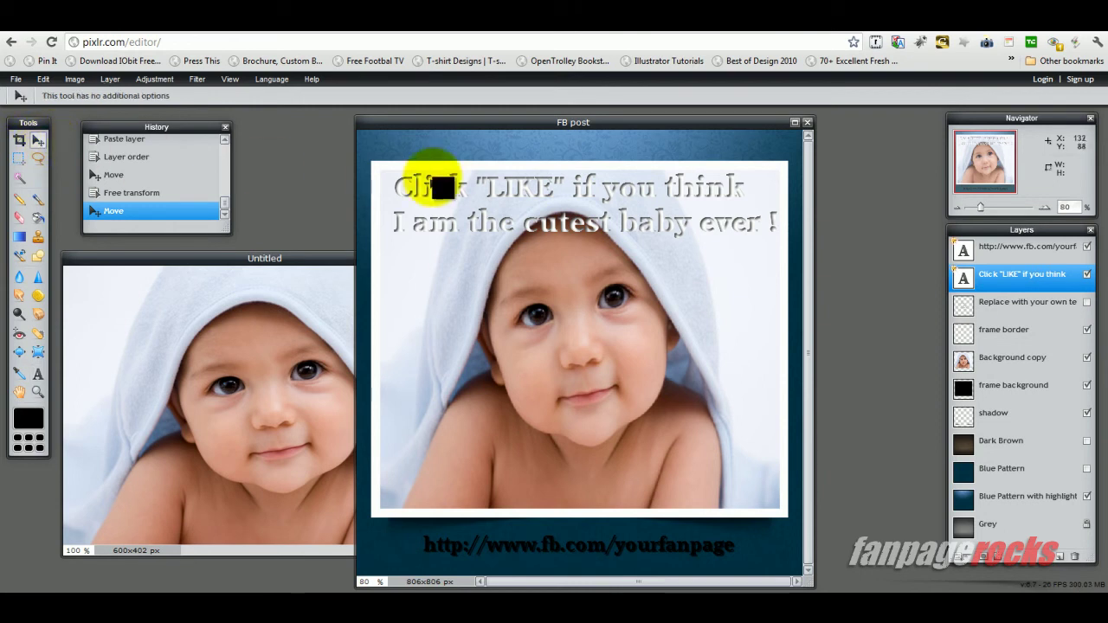
pyautogui.moveTo(465, 195)
pyautogui.mouseDown()
pyautogui.moveTo(448, 408)
pyautogui.moveTo(468, 459)
pyautogui.moveTo(470, 188)
pyautogui.moveTo(476, 465)
pyautogui.moveTo(468, 206)
pyautogui.mouseUp()
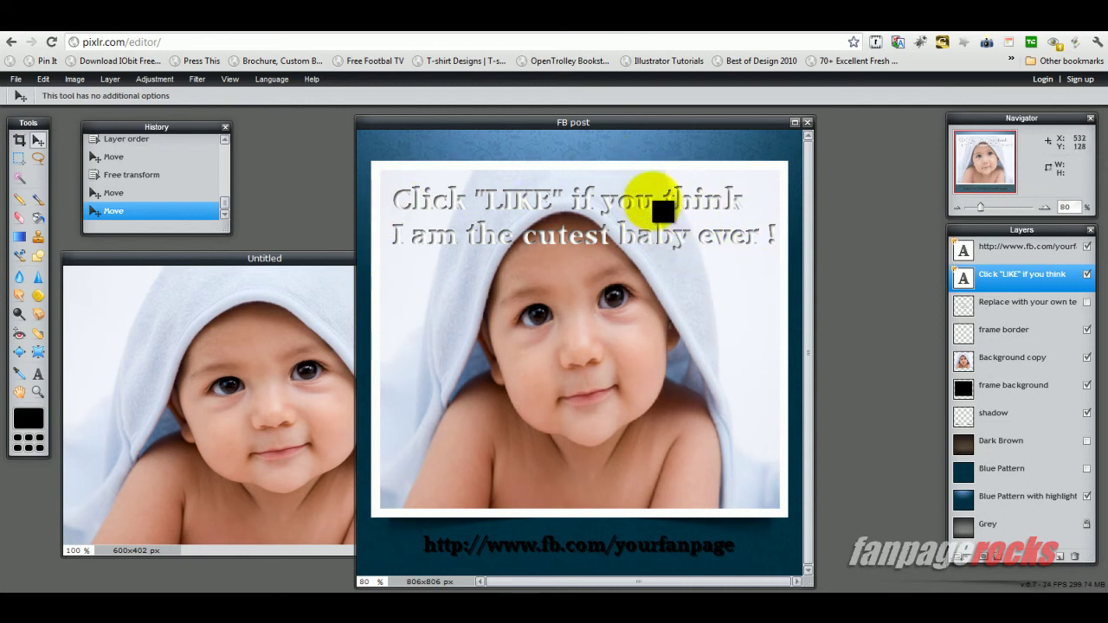
pyautogui.moveTo(661, 211); pyautogui.dragTo(662, 208)
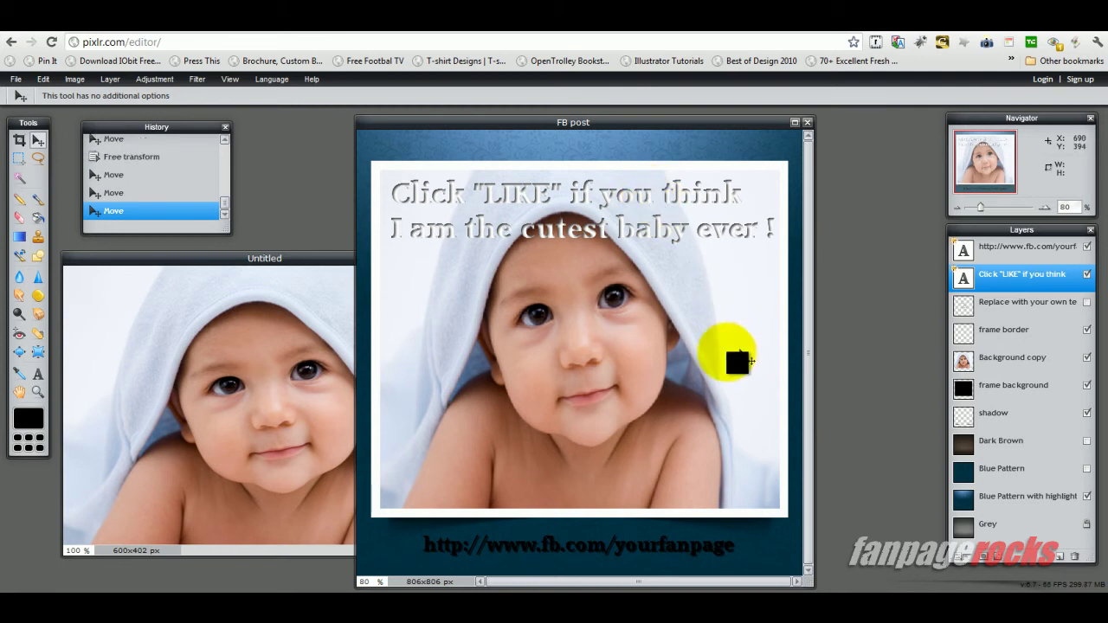
# Set the headline text colour to neutral light grey b0b0b0 in the Text dialog.
pyautogui.click(38, 374)
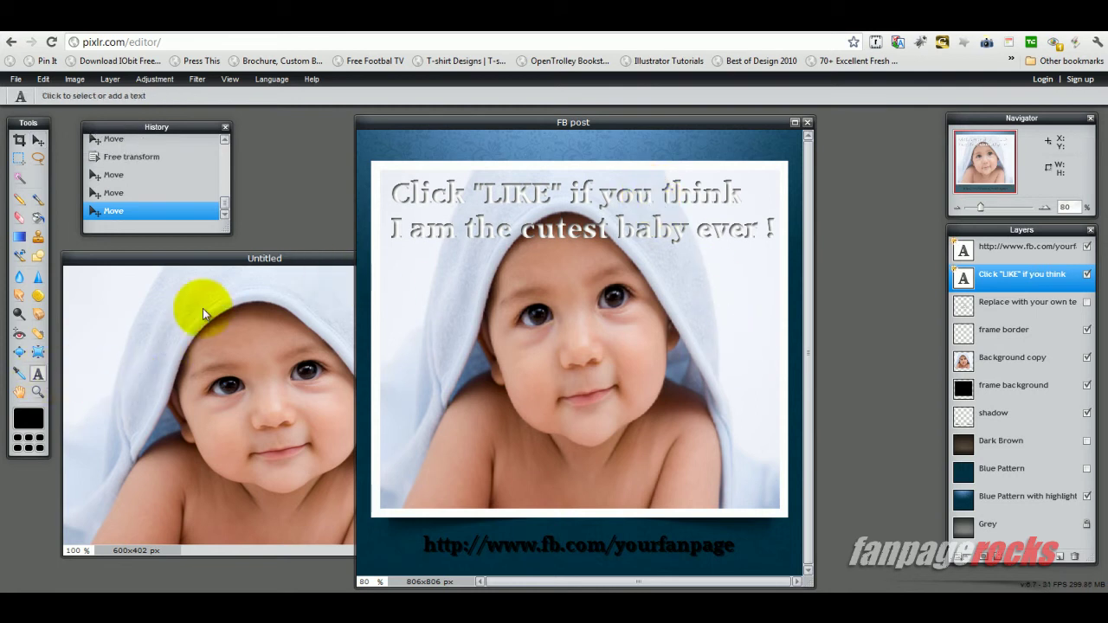
pyautogui.click(497, 193)
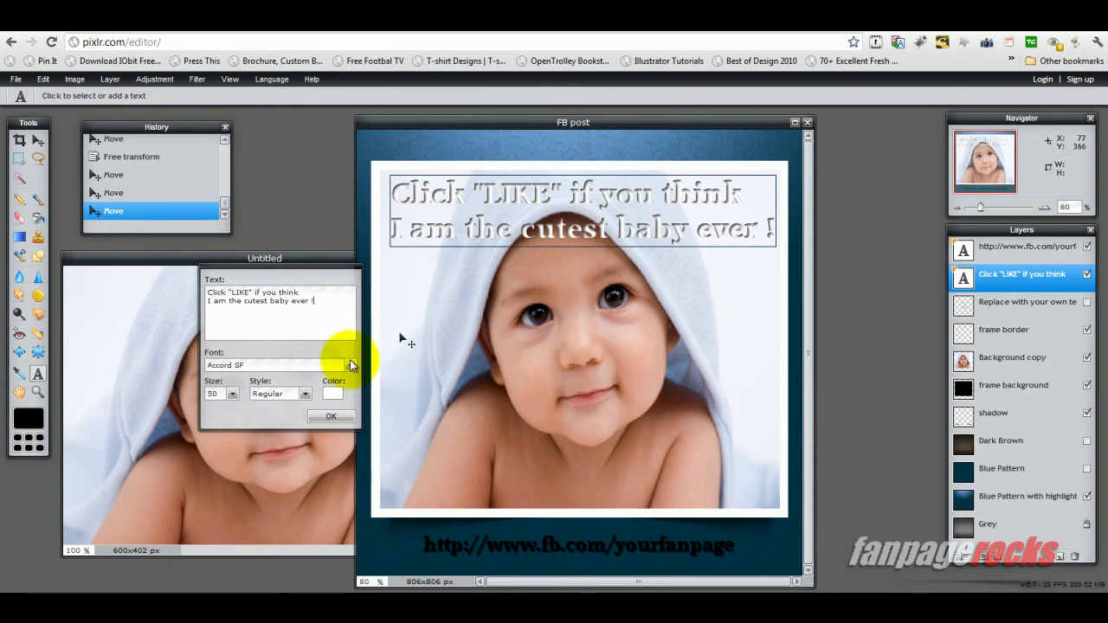
pyautogui.click(330, 394)
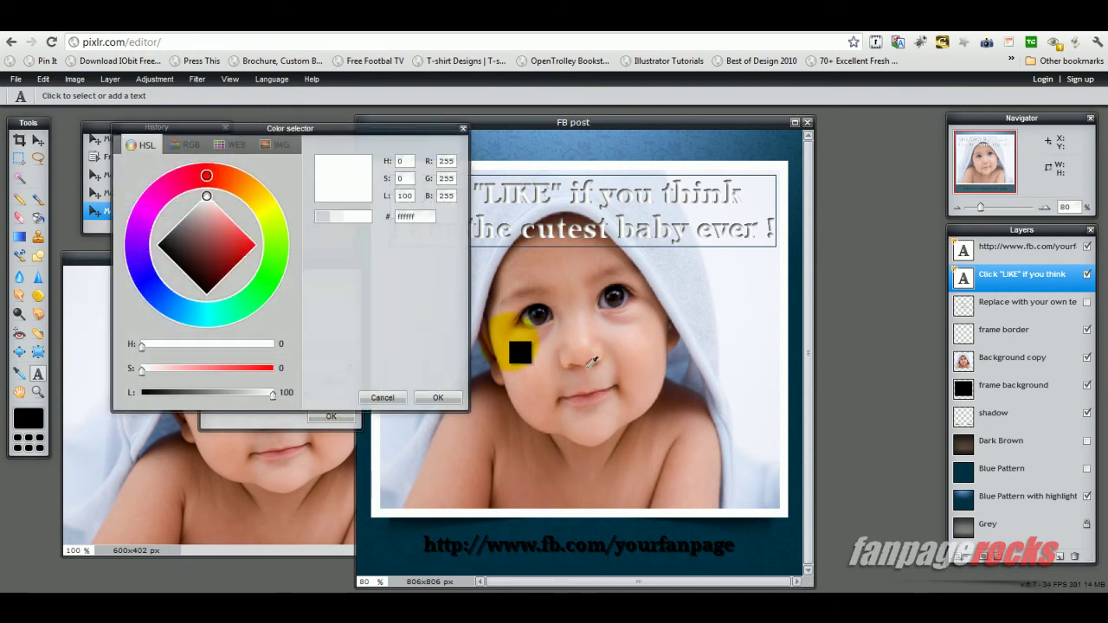
pyautogui.click(195, 215)
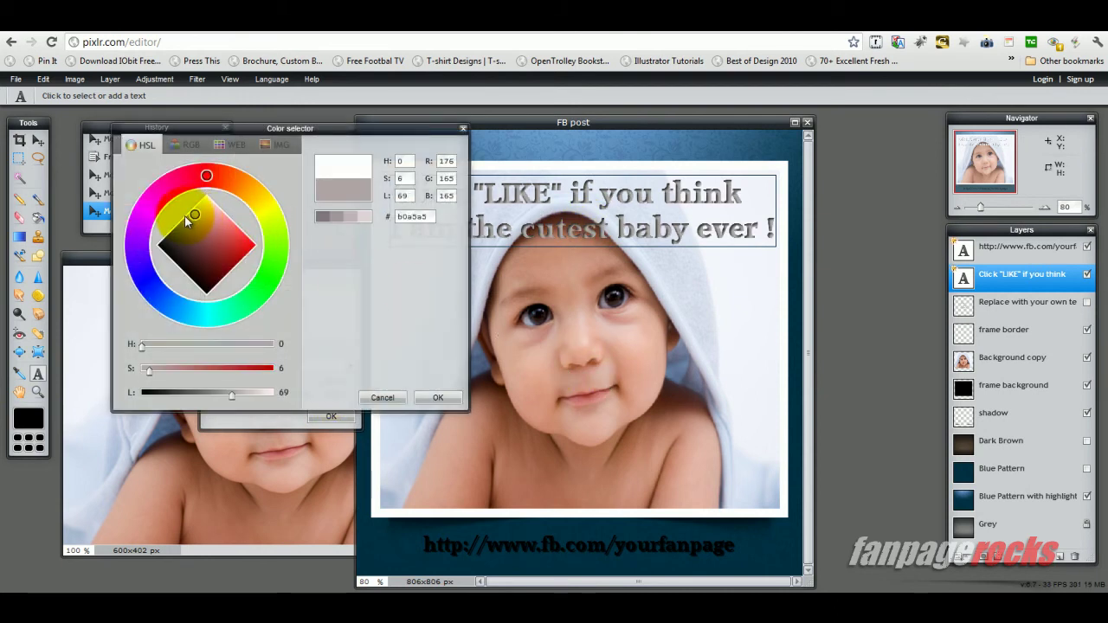
pyautogui.click(186, 222)
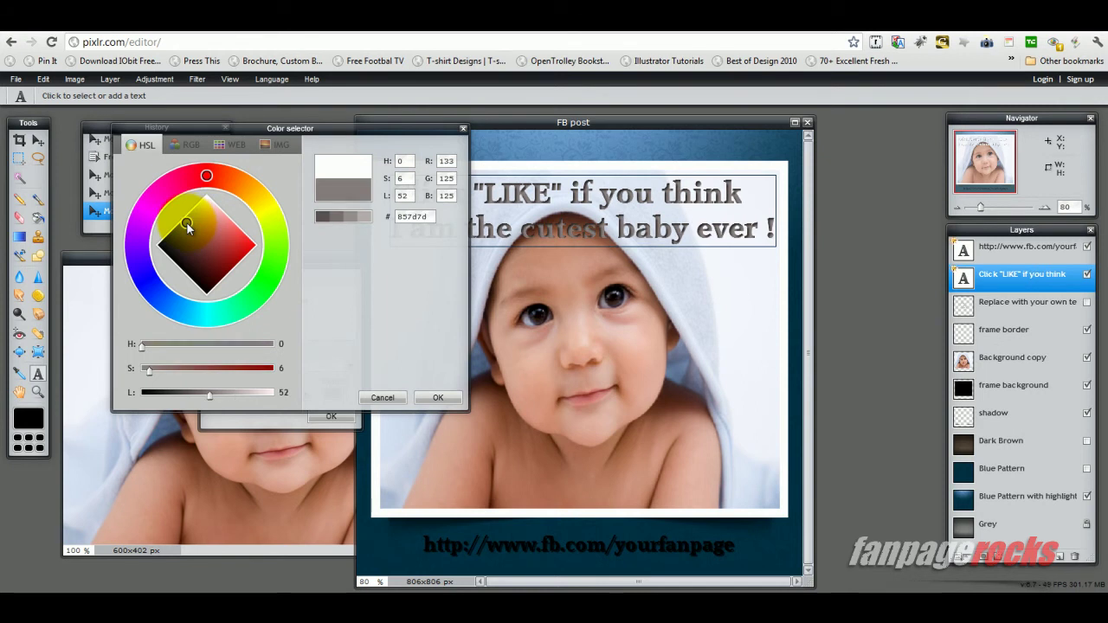
pyautogui.click(192, 217)
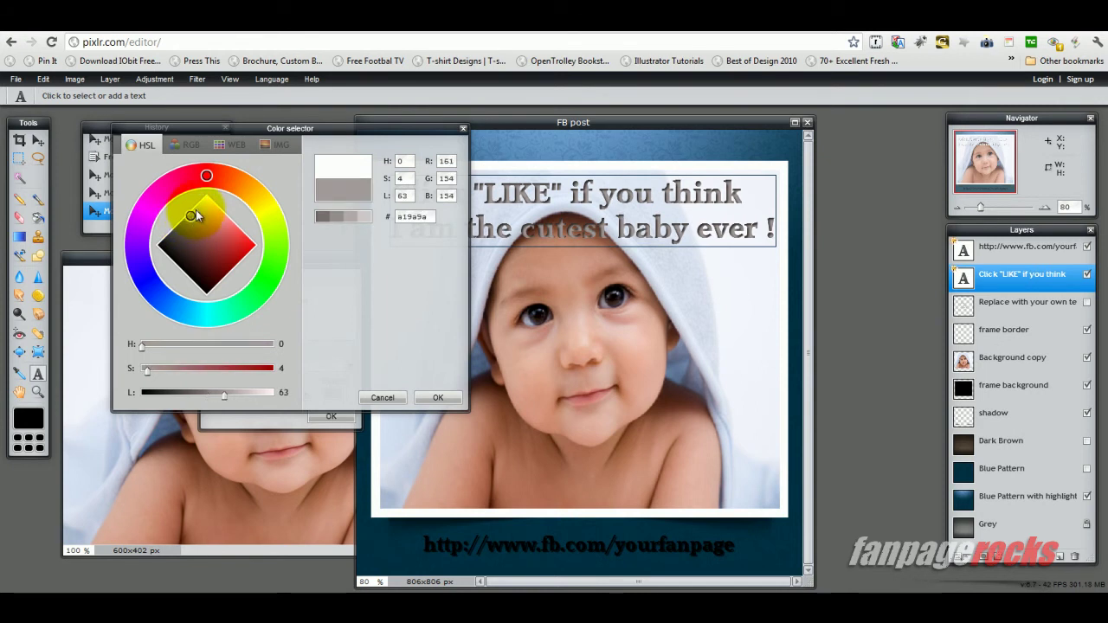
pyautogui.click(196, 211)
pyautogui.click(199, 214)
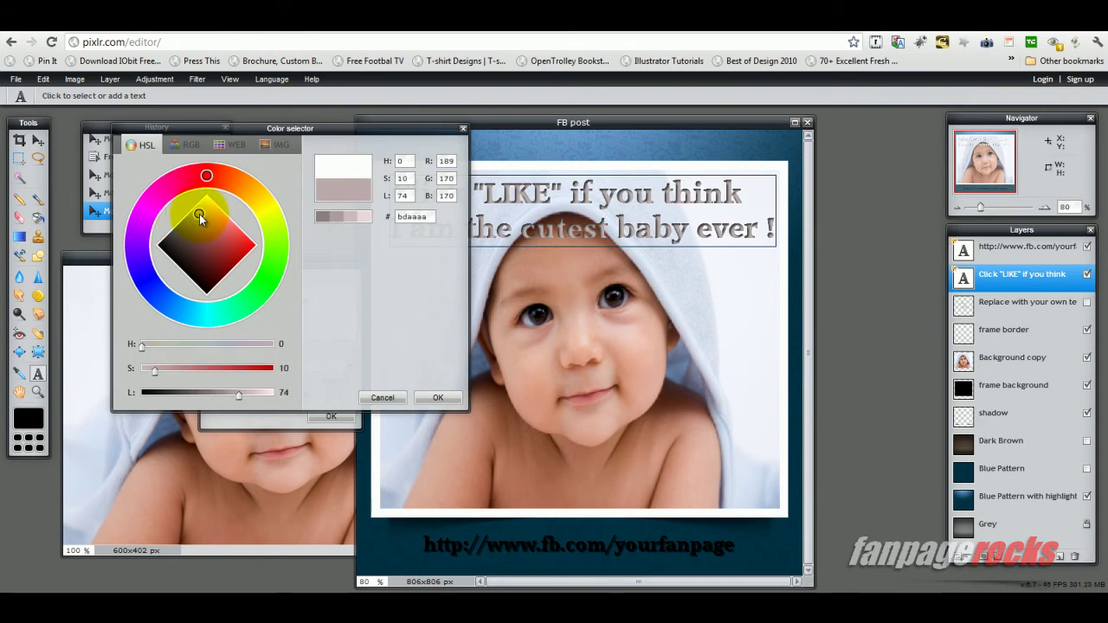
pyautogui.click(186, 219)
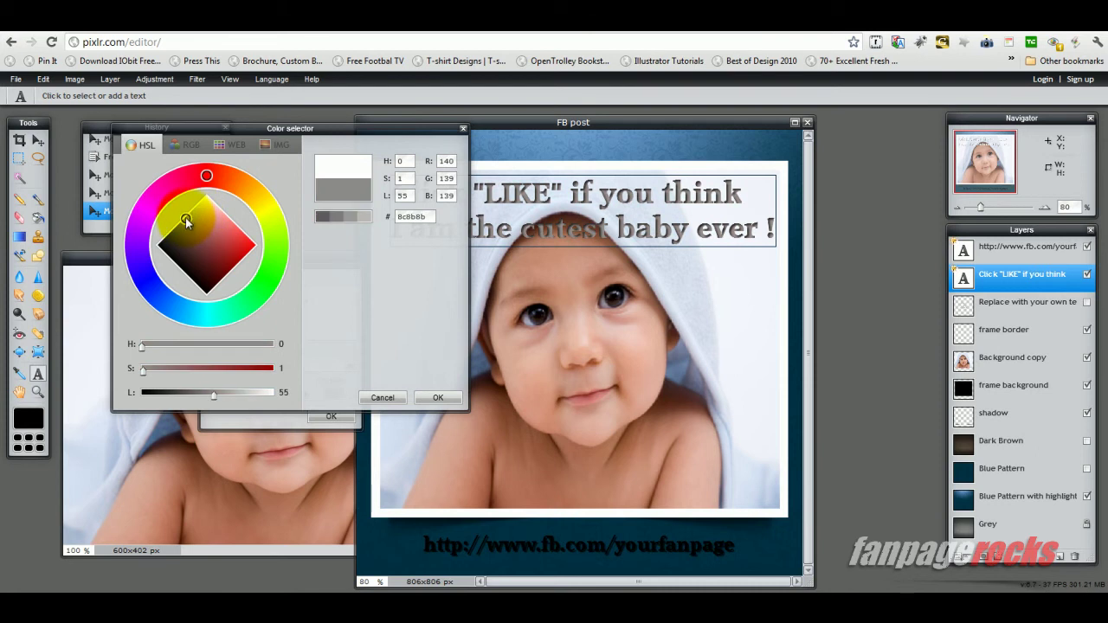
pyautogui.click(191, 213)
pyautogui.click(193, 211)
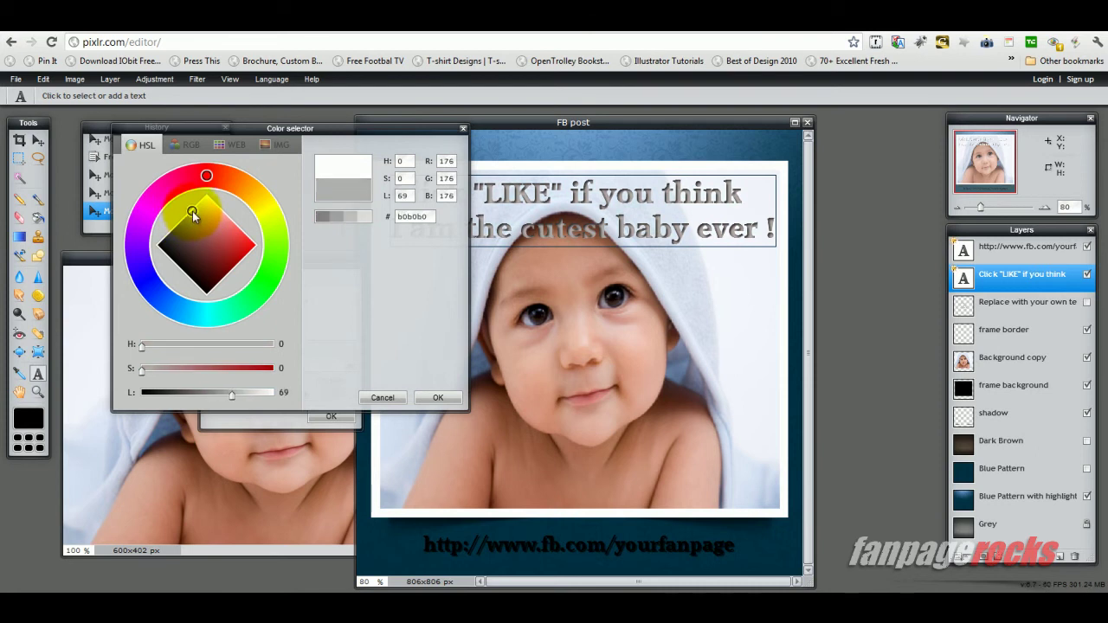
pyautogui.click(435, 397)
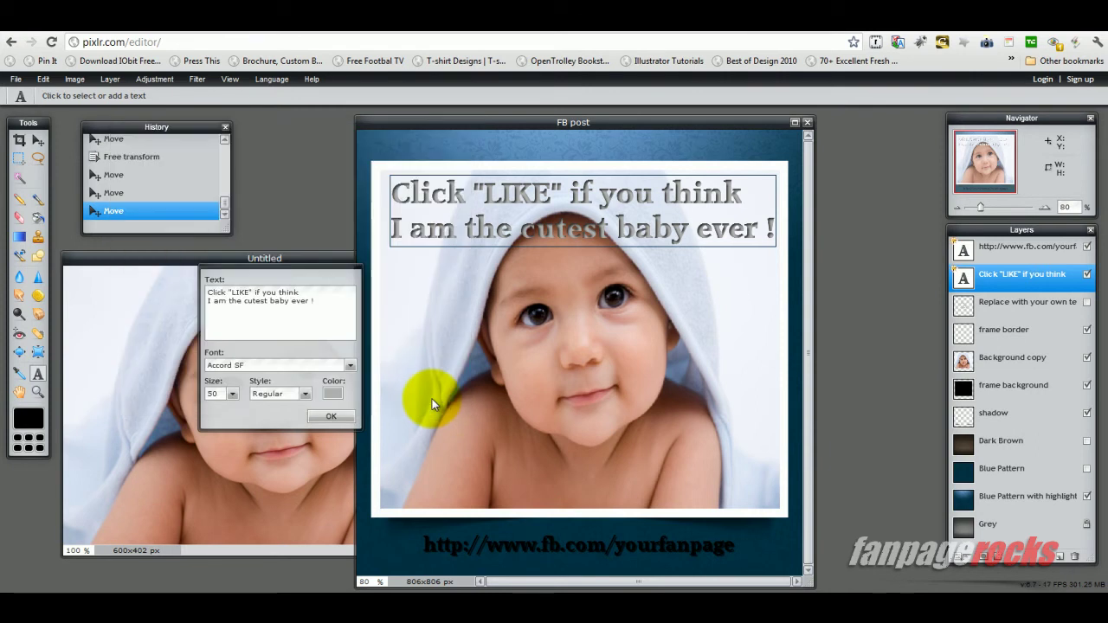
pyautogui.click(331, 417)
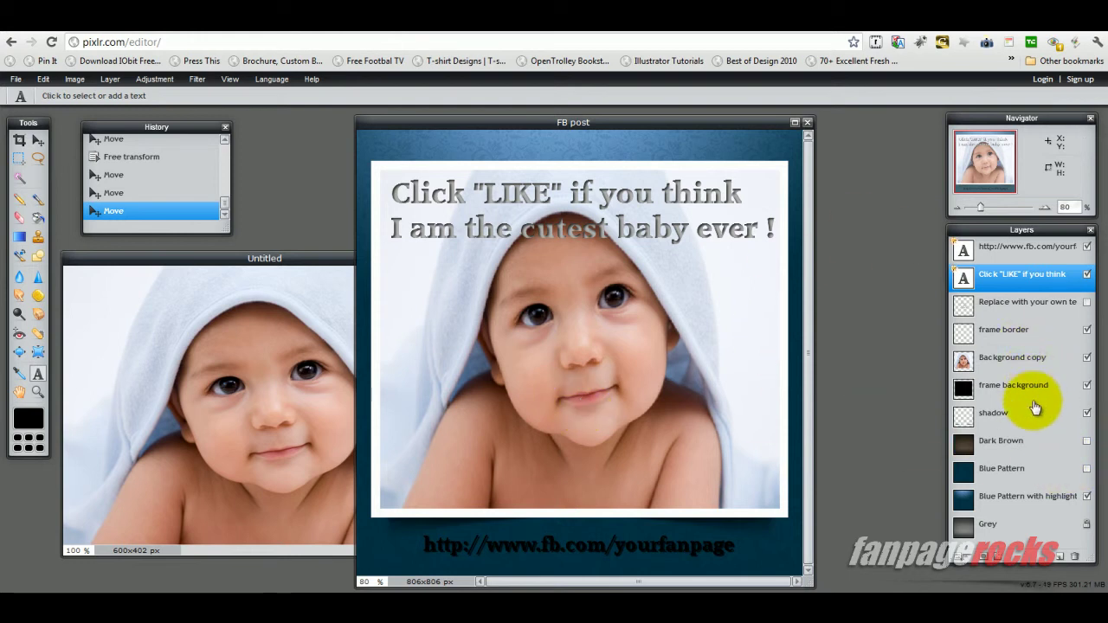
# Turn on visibility of the Dark Brown background layer.
pyautogui.click(1088, 443)
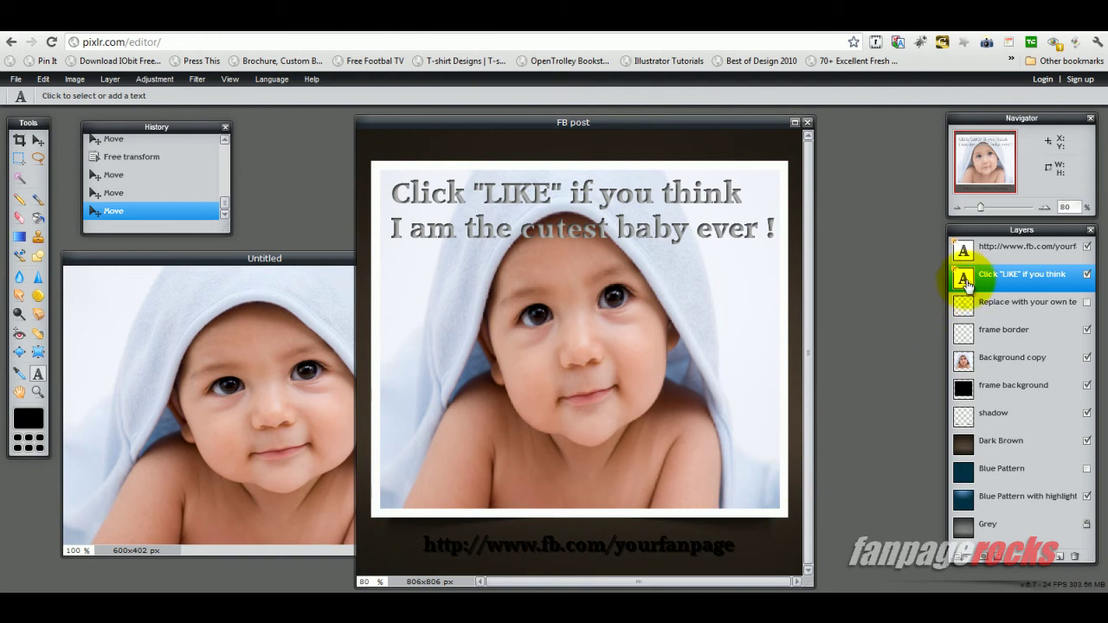
# Recolour the web address text beneath the frame to mid grey 6b6a6a.
pyautogui.click(992, 248)
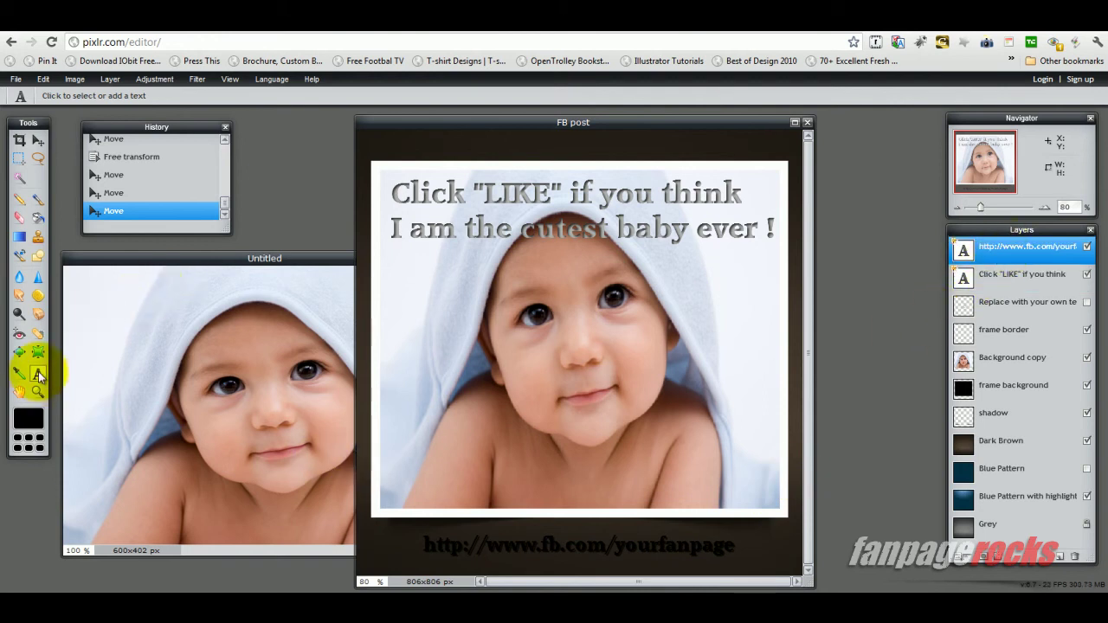
pyautogui.click(472, 546)
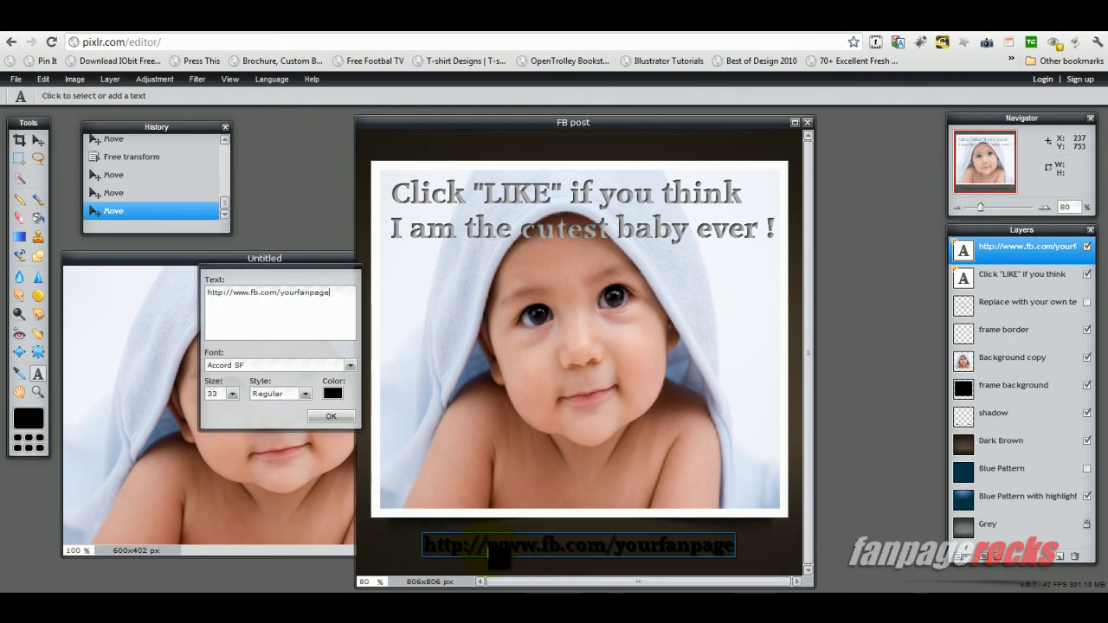
pyautogui.click(331, 394)
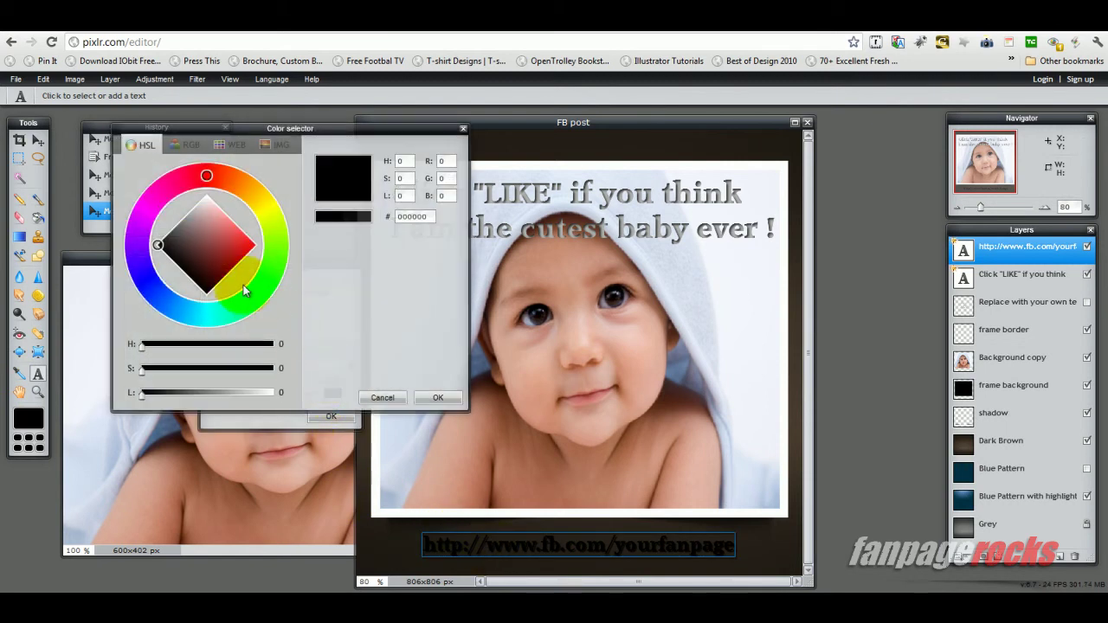
pyautogui.click(194, 213)
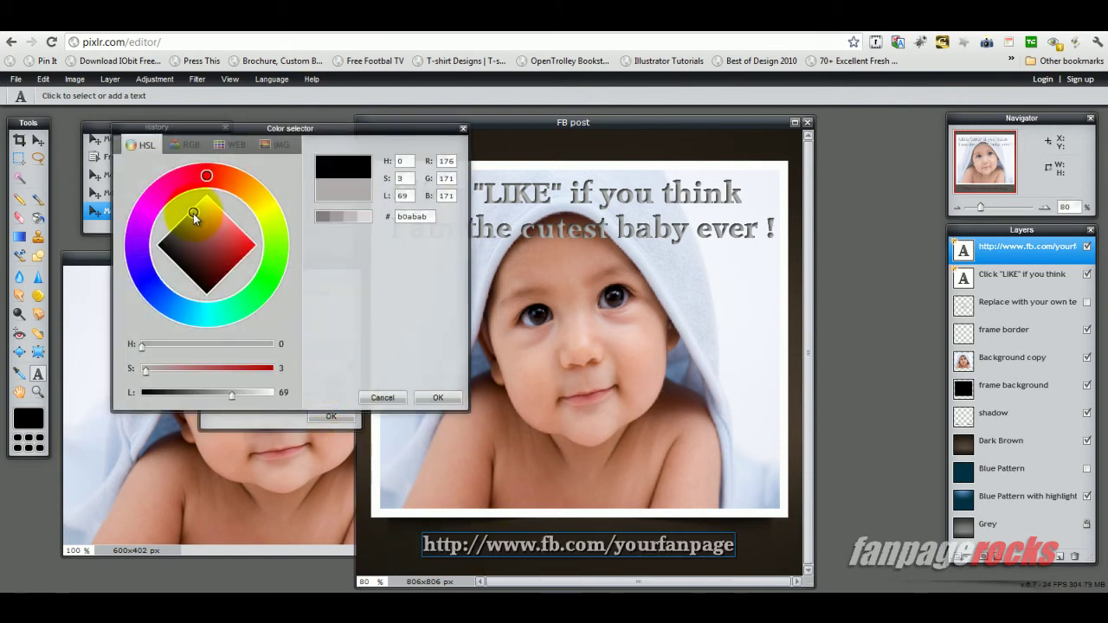
pyautogui.click(182, 223)
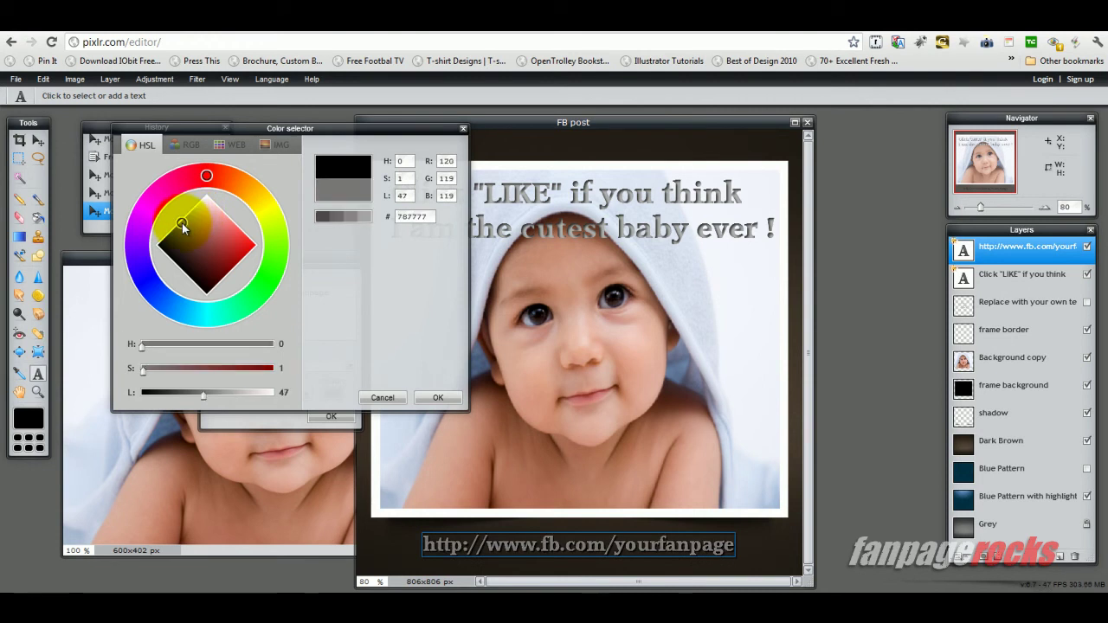
pyautogui.click(180, 225)
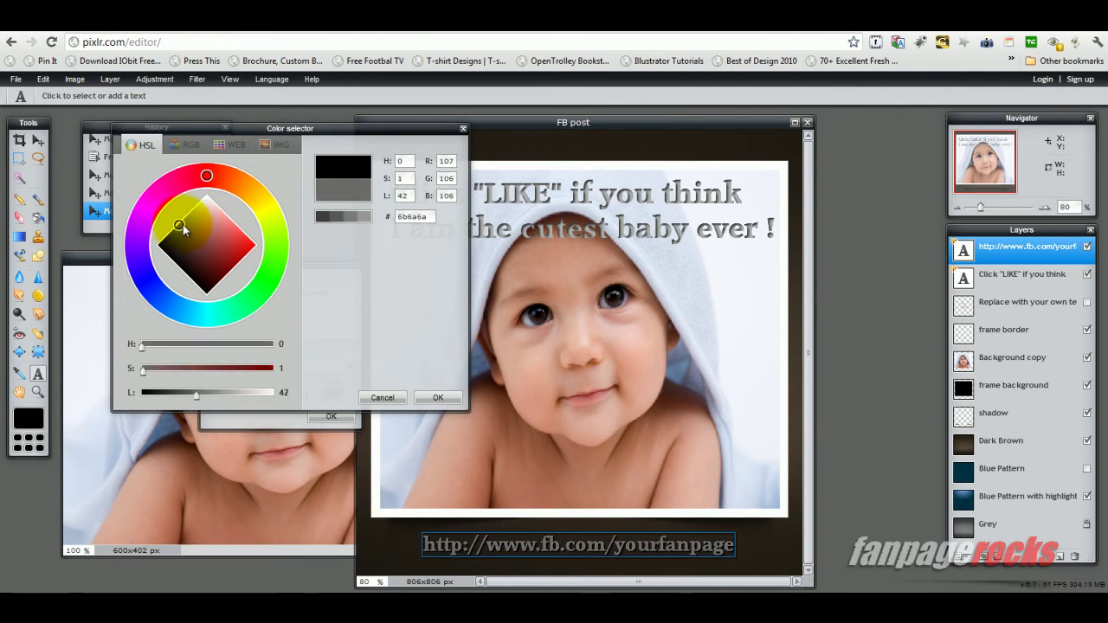
pyautogui.click(430, 396)
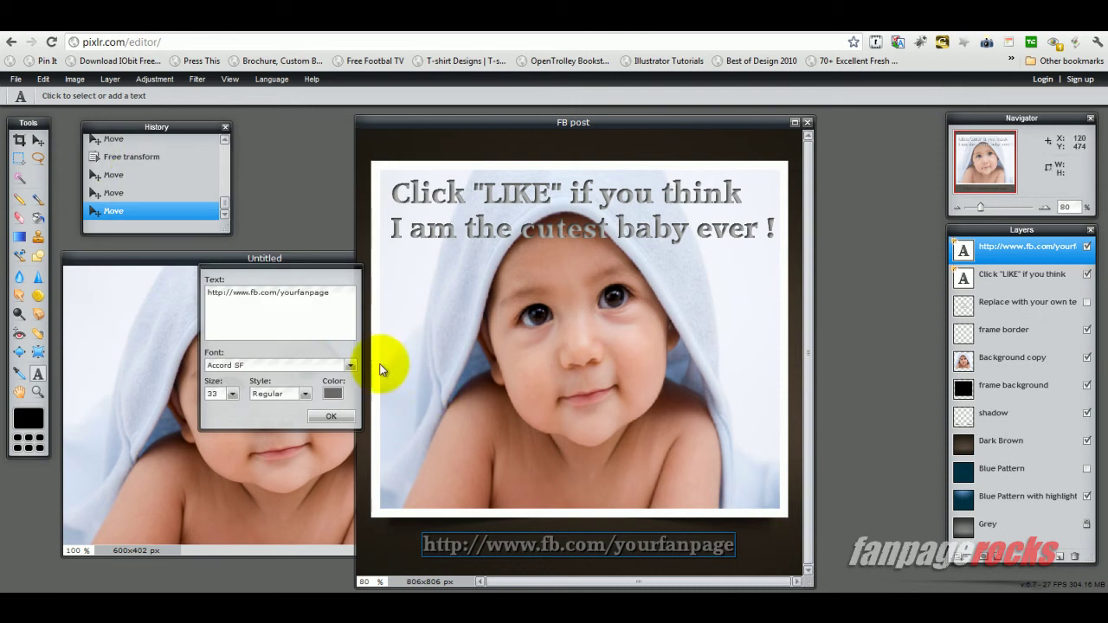
pyautogui.click(39, 141)
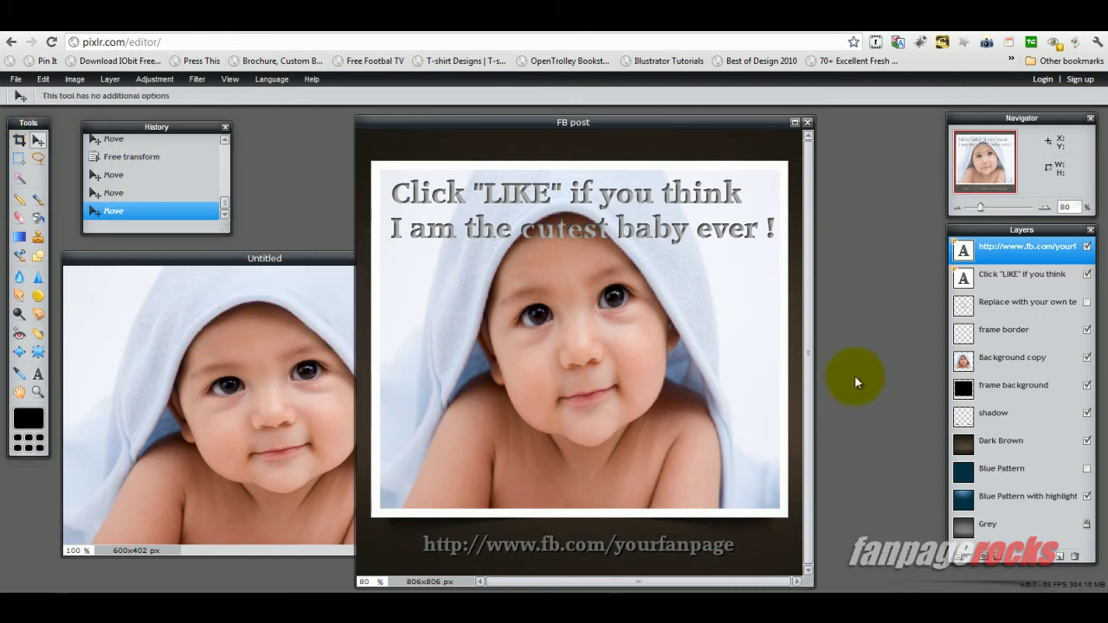
# Save the design as babyphoto.jpg in A TEST FOLDER.
pyautogui.click(15, 79)
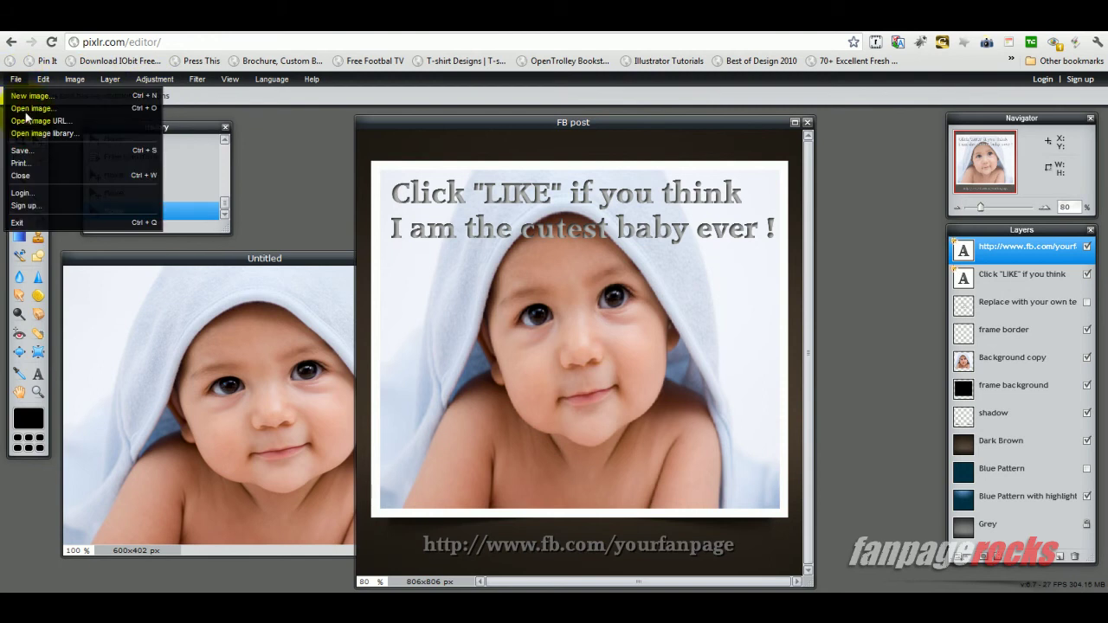
pyautogui.click(20, 150)
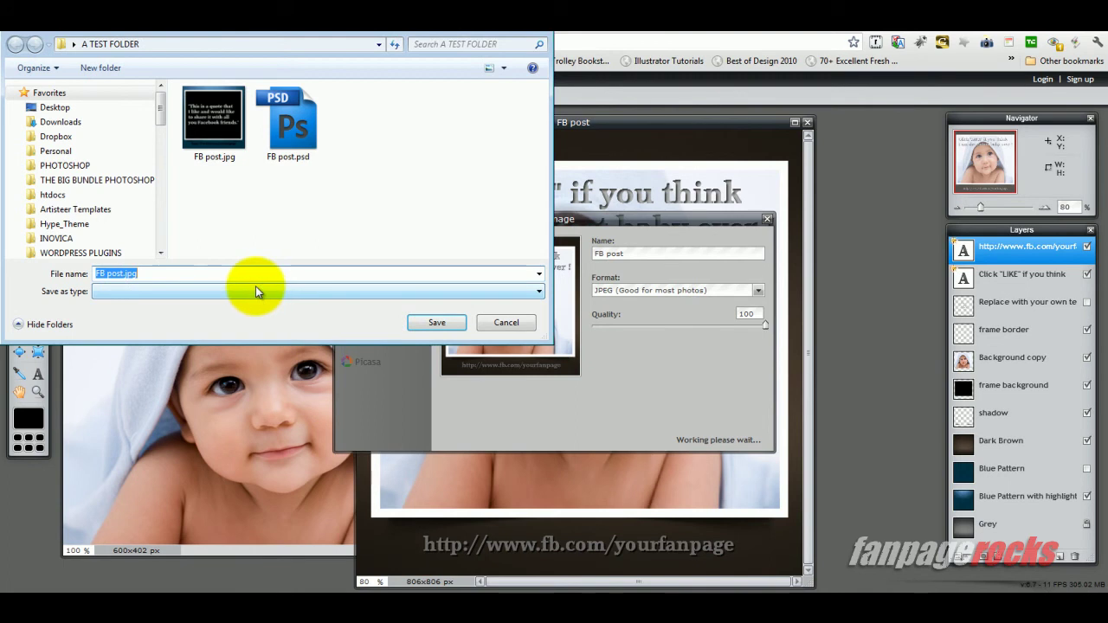
pyautogui.write('baby')
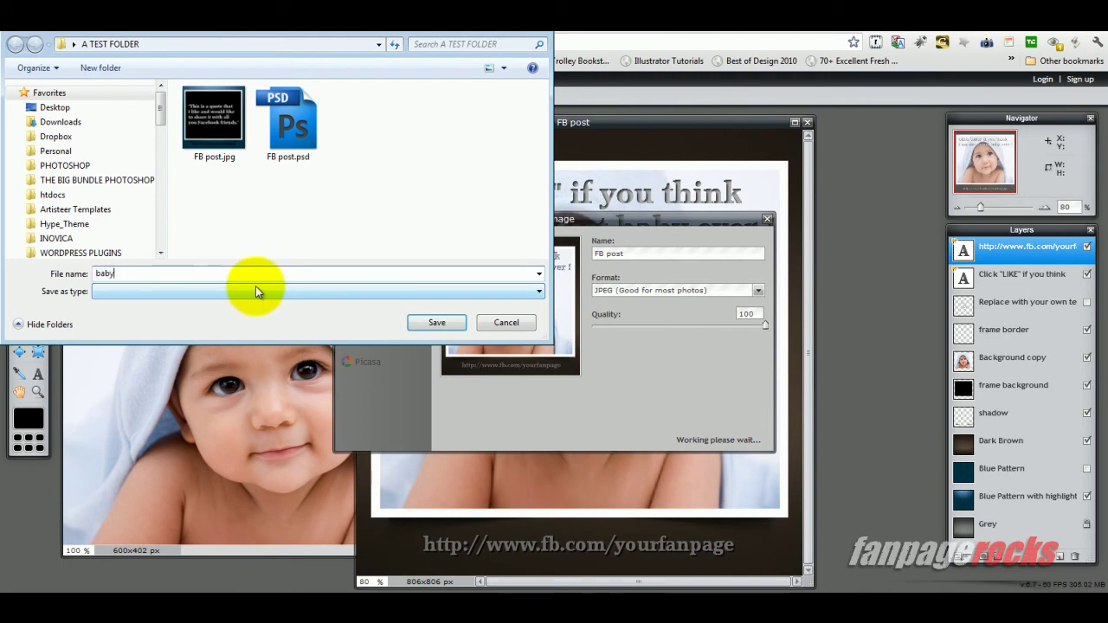
pyautogui.write('photo.jpg')
pyautogui.click(447, 323)
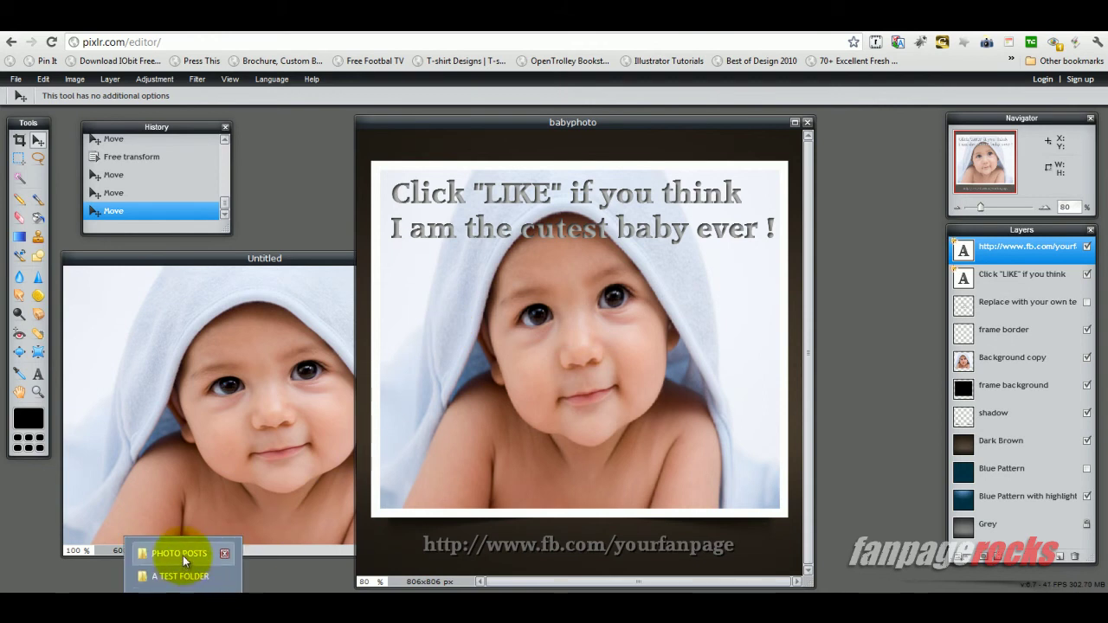
pyautogui.click(183, 577)
pyautogui.click(543, 222)
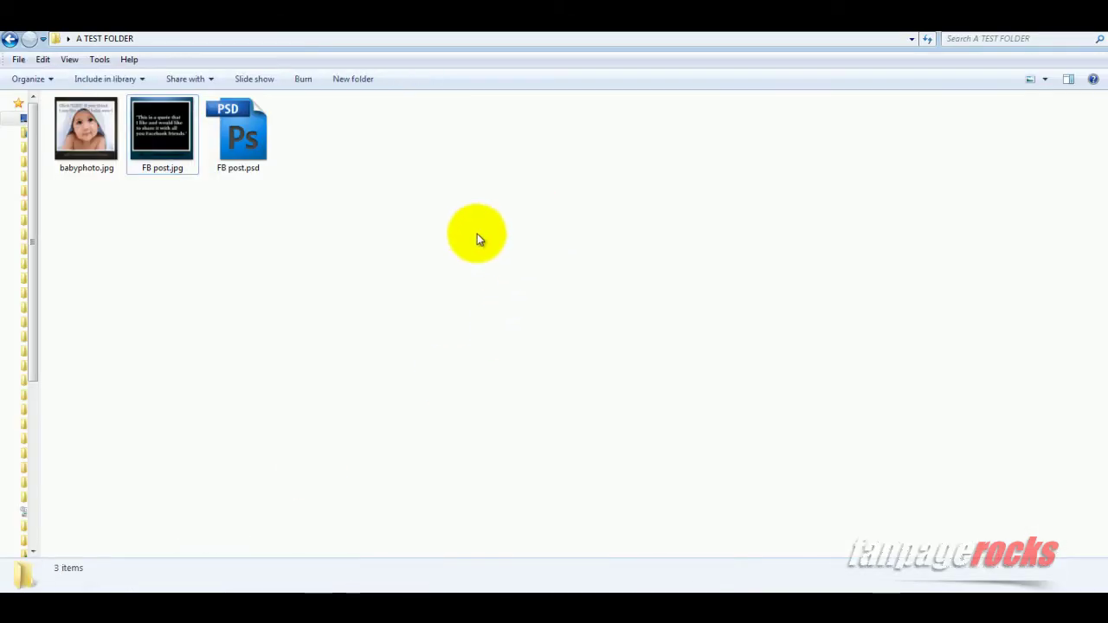
pyautogui.click(90, 129)
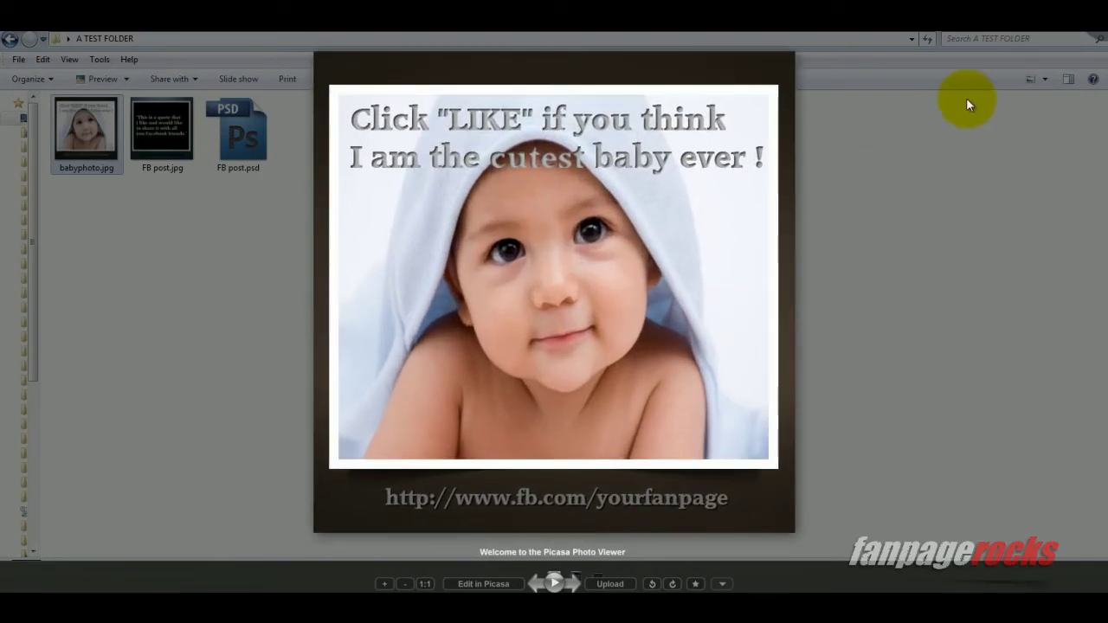
pyautogui.click(1058, 40)
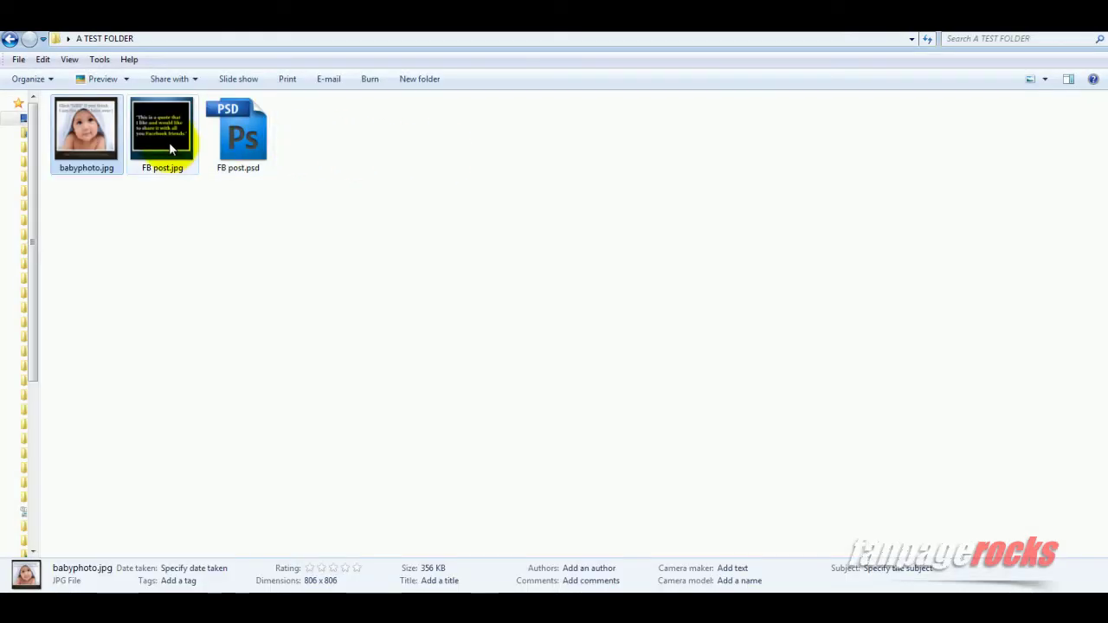
pyautogui.click(170, 148)
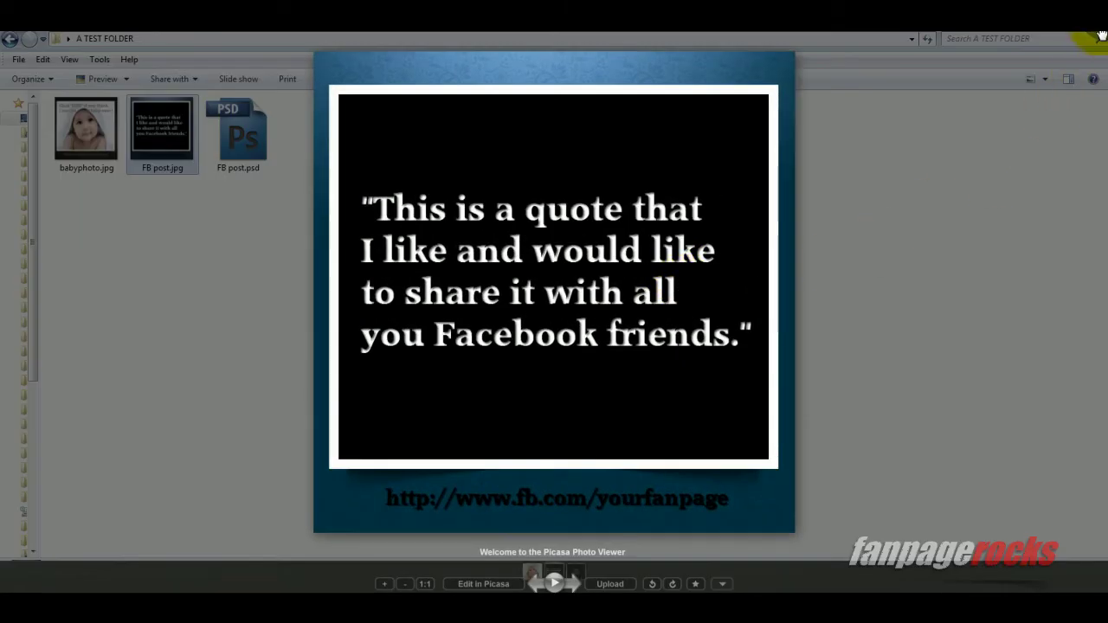
pyautogui.click(1101, 34)
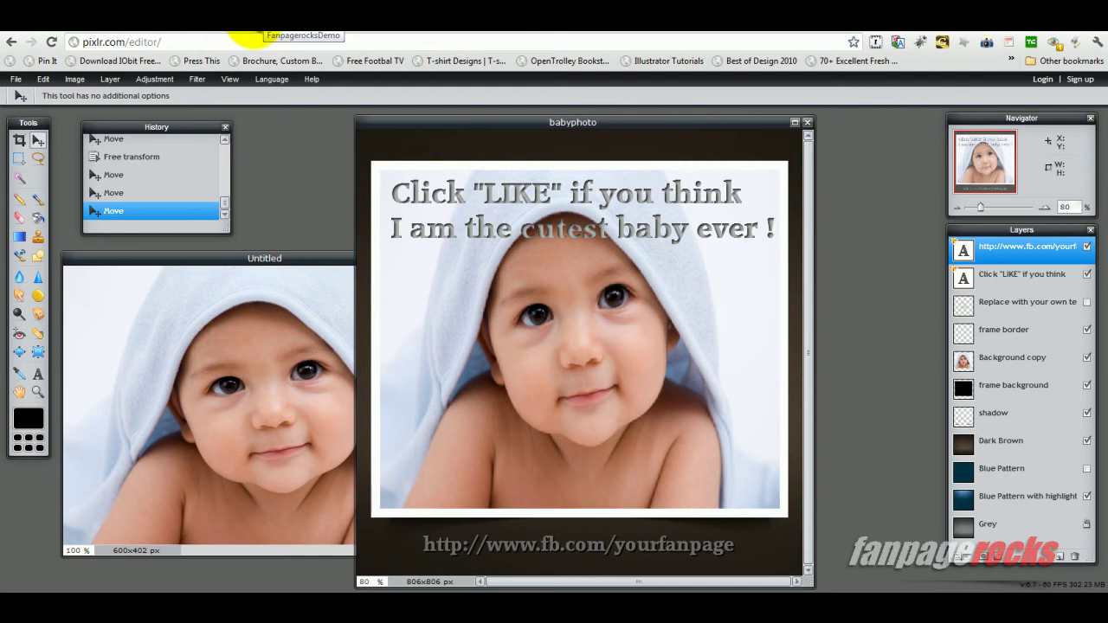
# On the Facebook page, start a photo upload post captioned 'This is a test post.'.
pyautogui.click(249, 35)
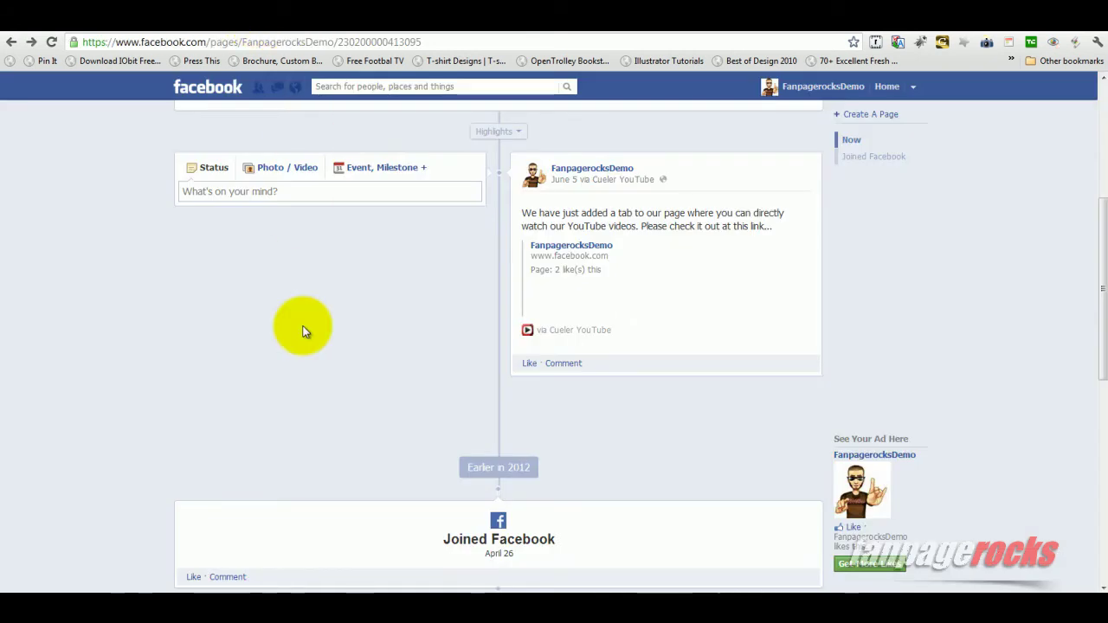
pyautogui.click(247, 191)
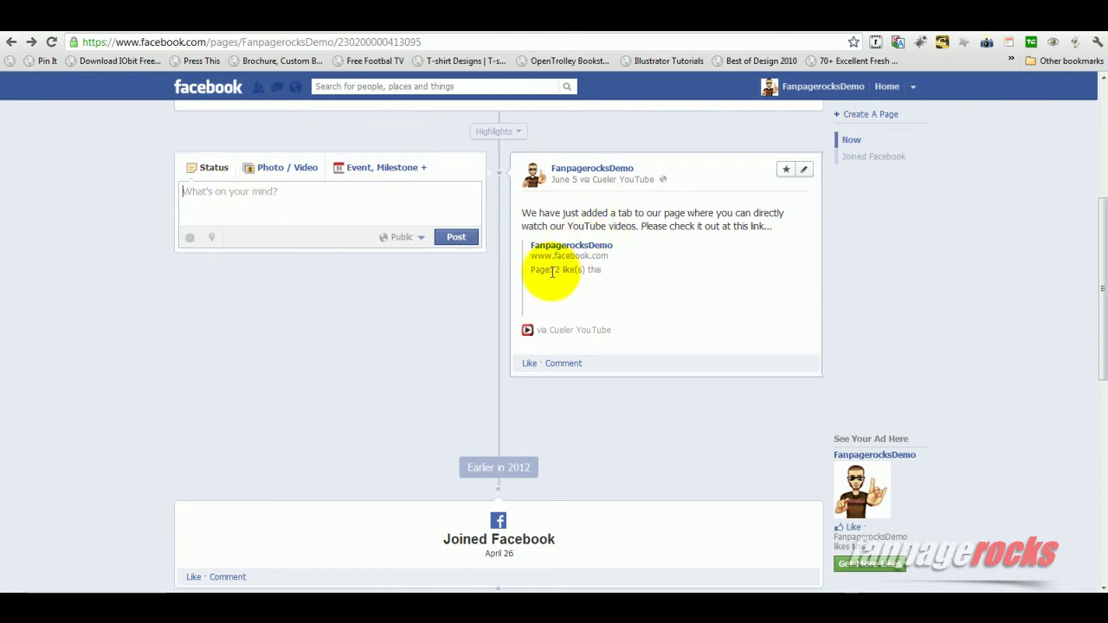
pyautogui.click(278, 178)
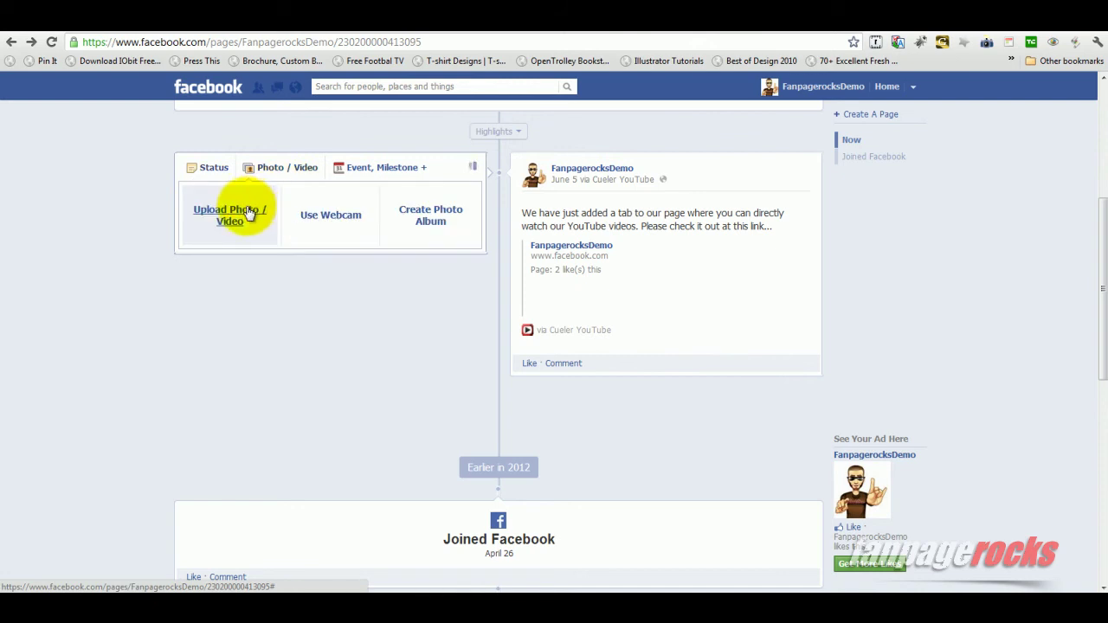
pyautogui.click(249, 213)
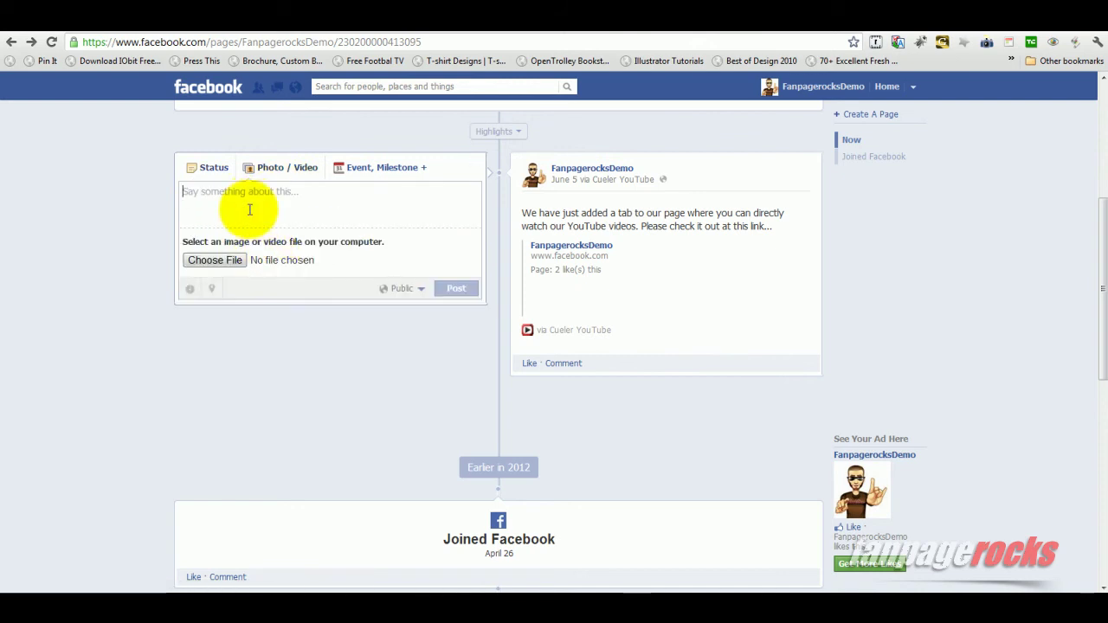
pyautogui.write('This is a test post.')
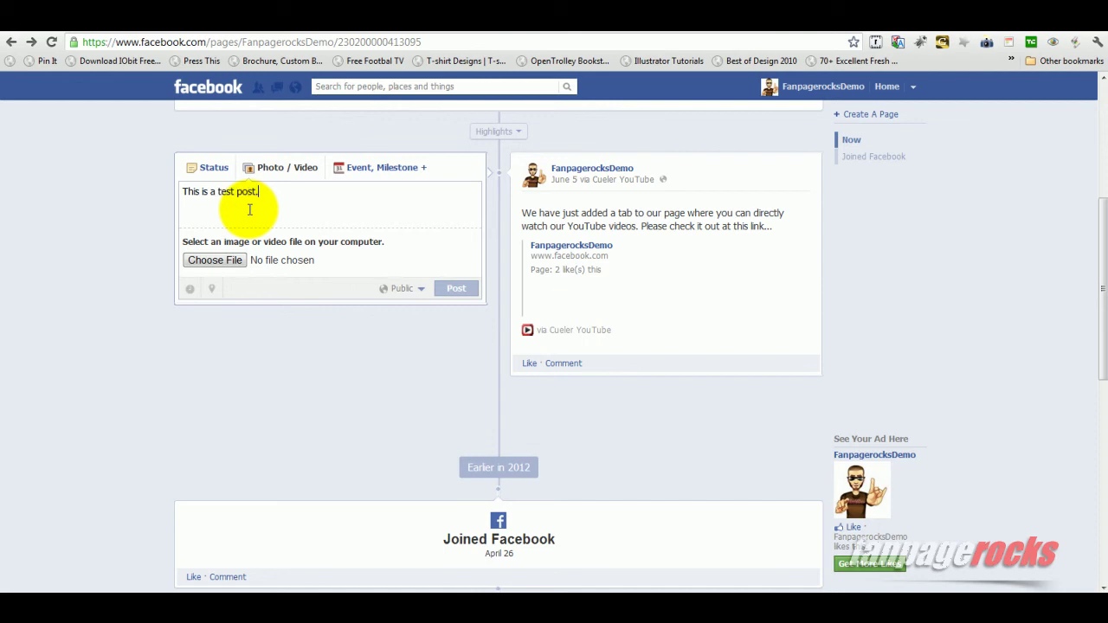
# Attach FB post.jpg as the photo and publish the post.
pyautogui.click(229, 262)
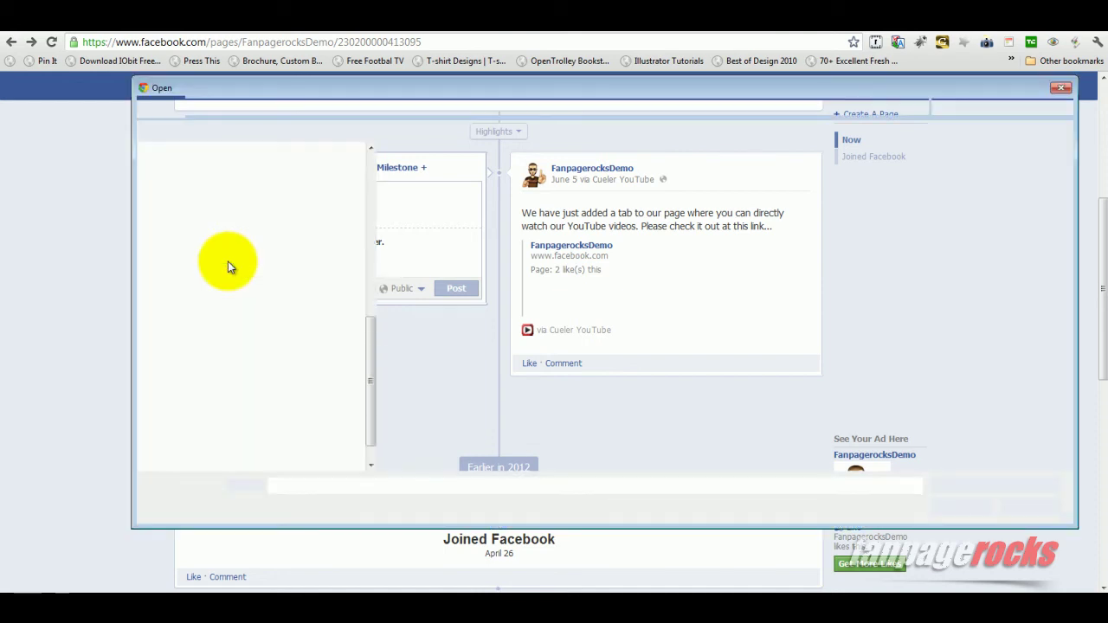
pyautogui.click(499, 186)
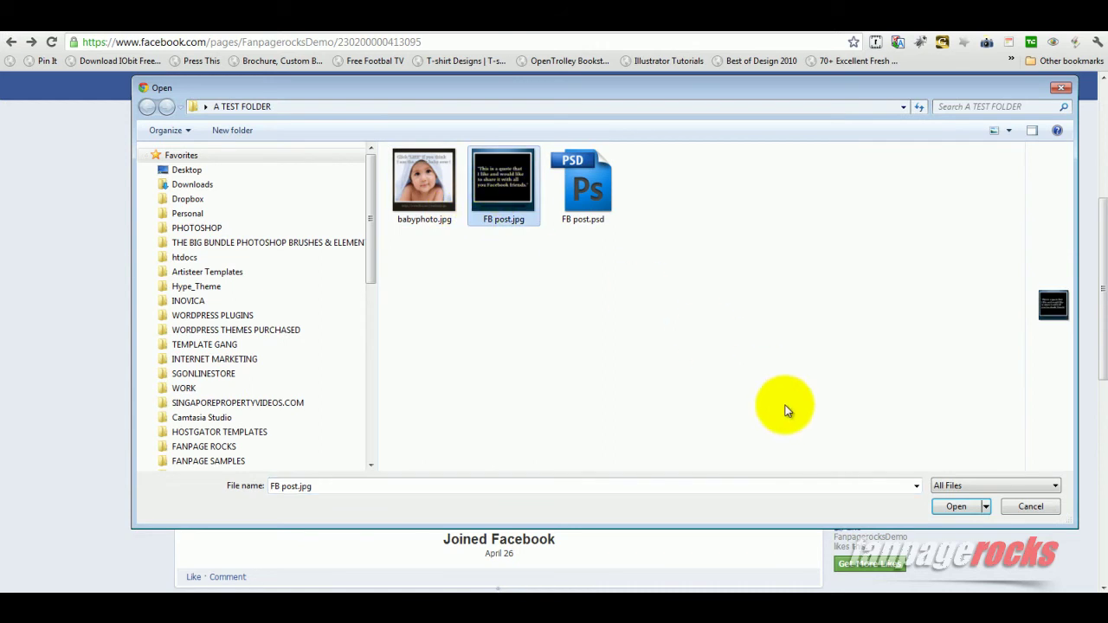
pyautogui.click(956, 506)
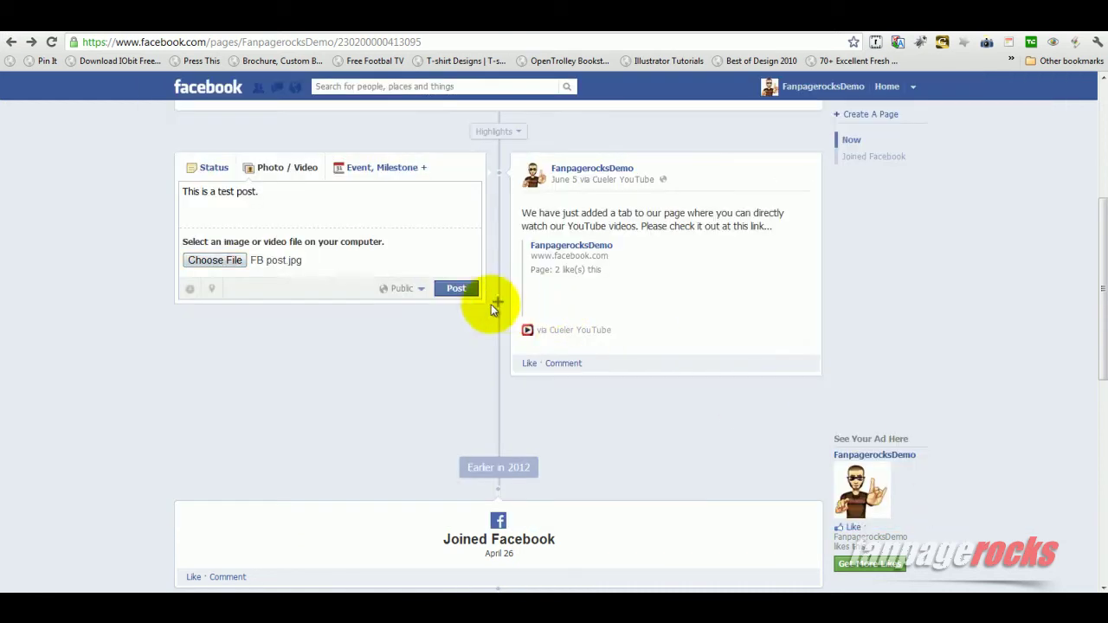
pyautogui.click(459, 290)
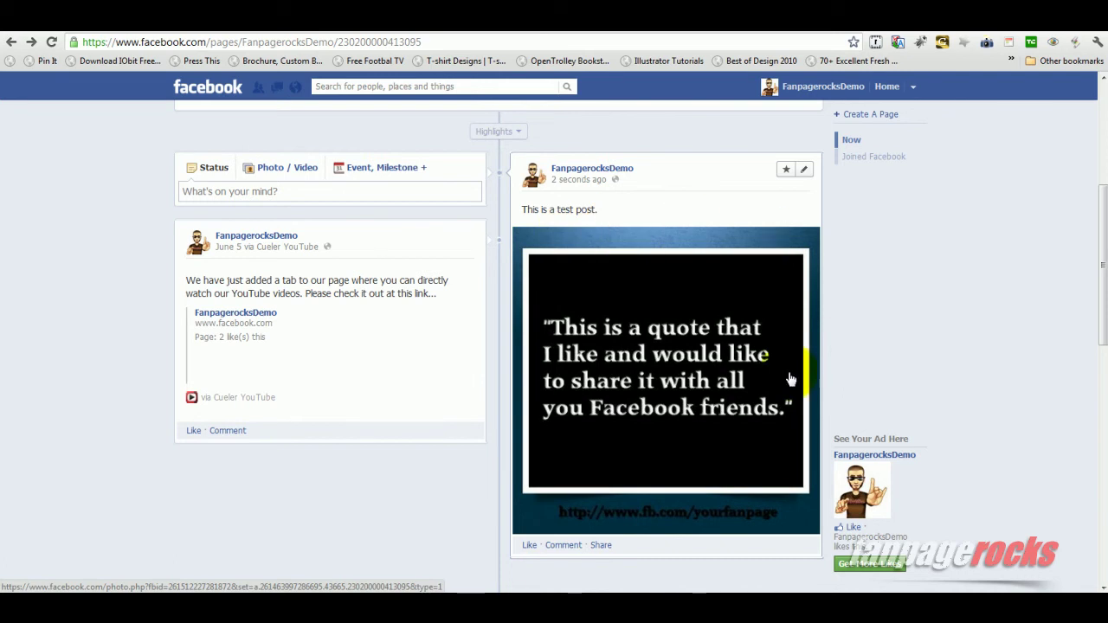
pyautogui.scroll(-1, 786, 385)
pyautogui.scroll(1, 733, 361)
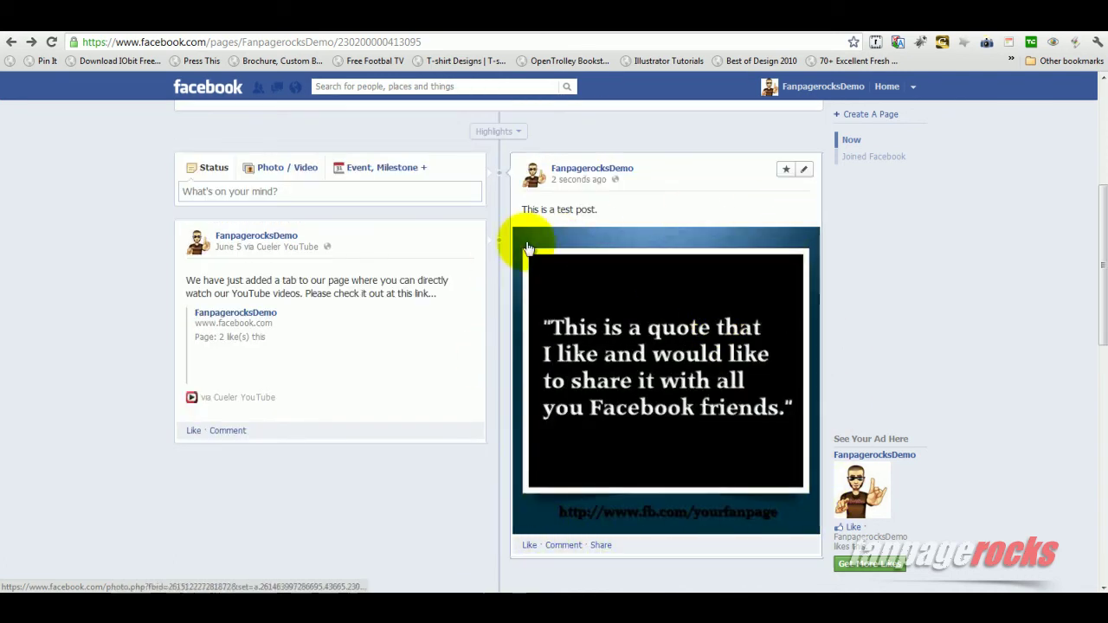
pyautogui.click(684, 368)
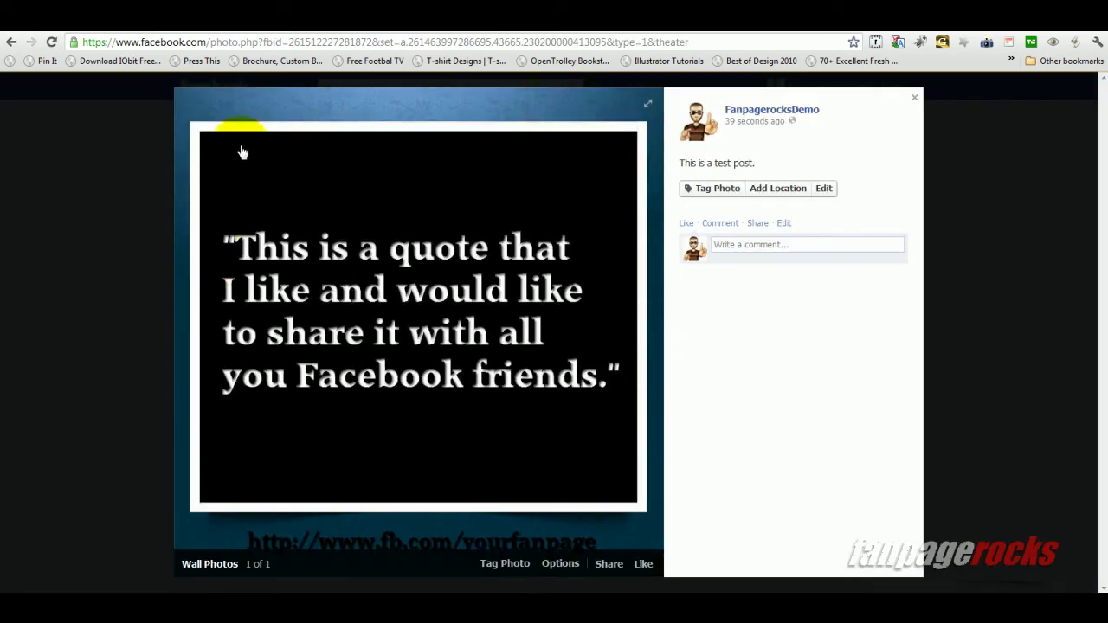
pyautogui.click(916, 101)
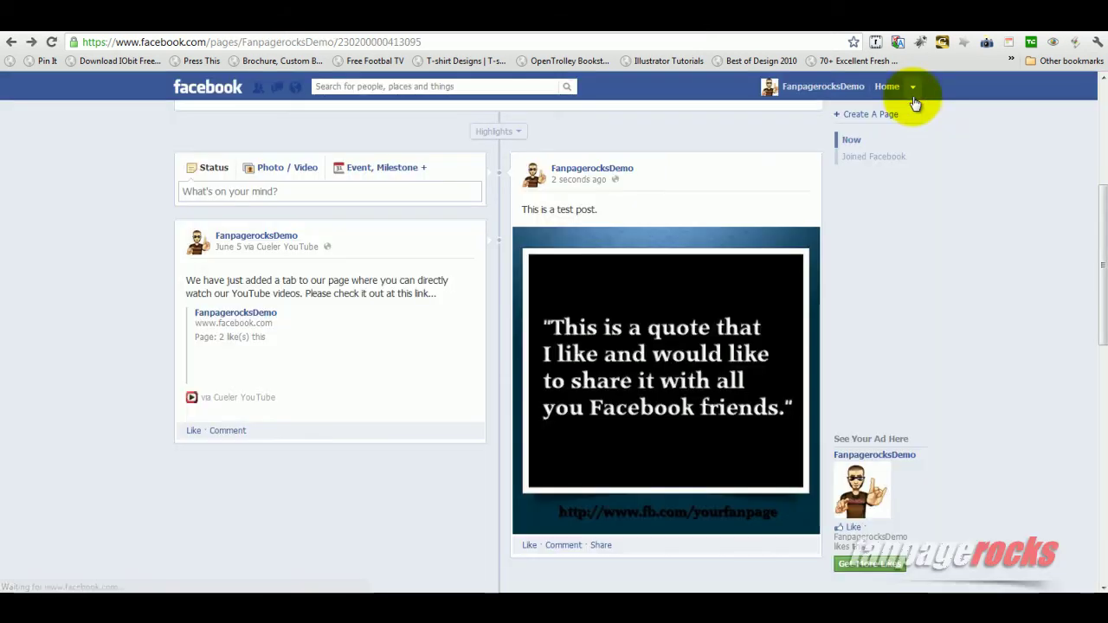
# Start another photo upload post captioned 'Another post from me.'.
pyautogui.click(291, 170)
pyautogui.click(239, 221)
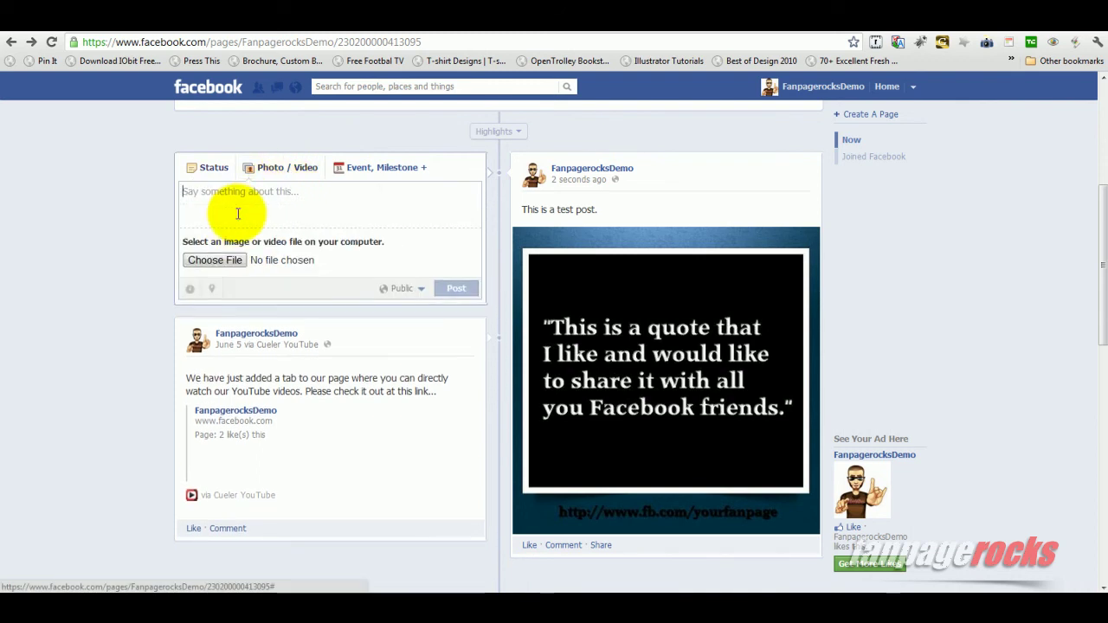
pyautogui.write('Thi')
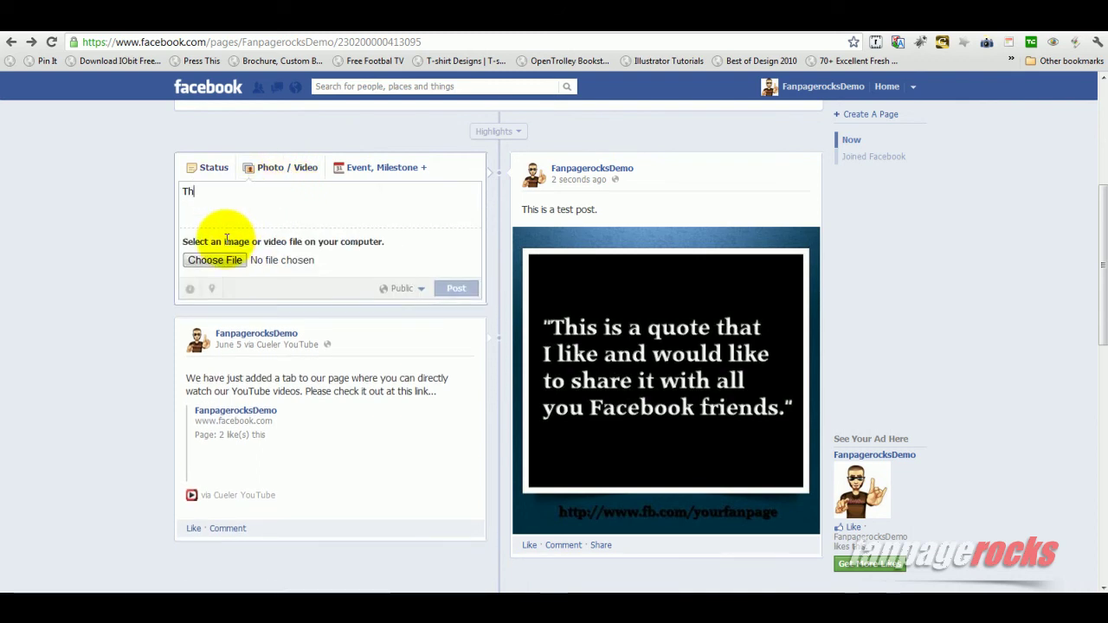
pyautogui.press('BackSpace')
pyautogui.press('BackSpace')
pyautogui.press('BackSpace')
pyautogui.write('Anoth')
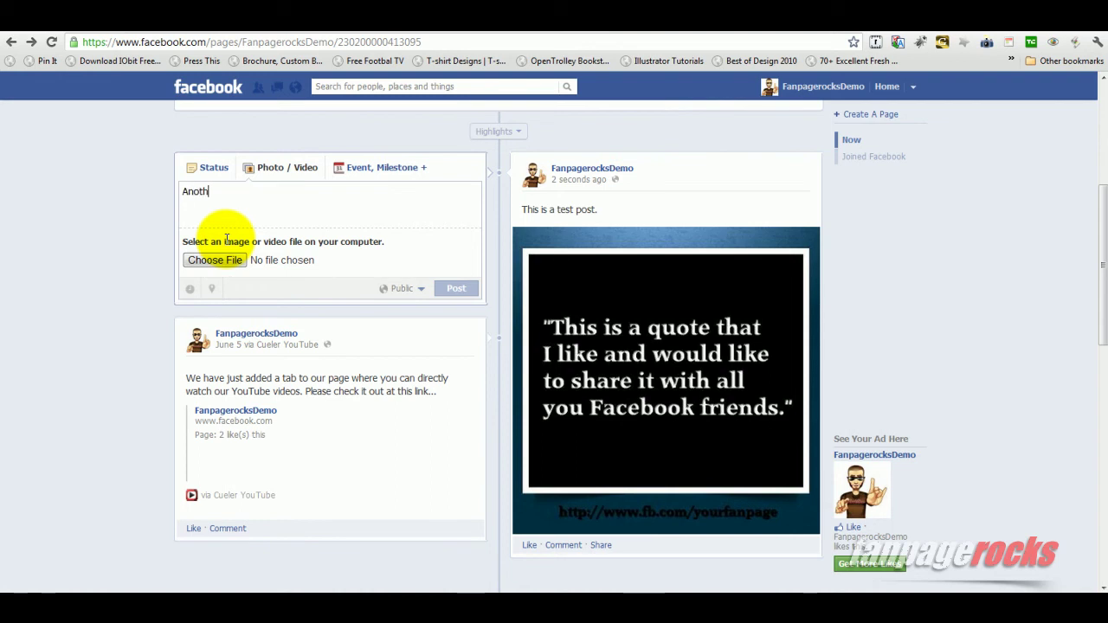
pyautogui.write('er post from me.')
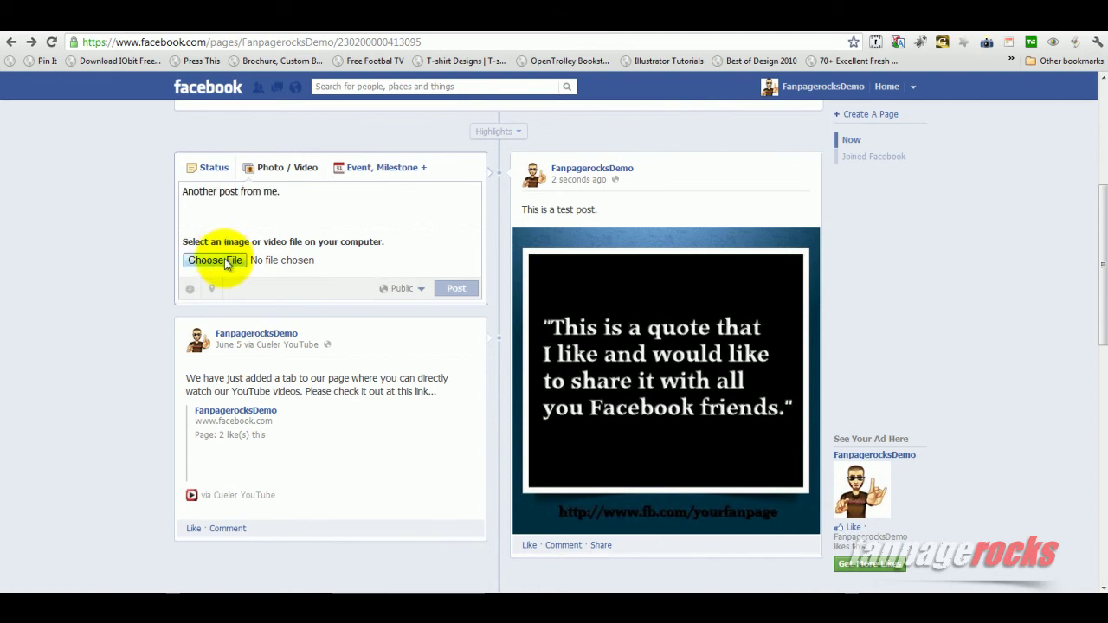
# Attach babyphoto.jpg as the photo and publish the post.
pyautogui.click(217, 260)
pyautogui.click(423, 182)
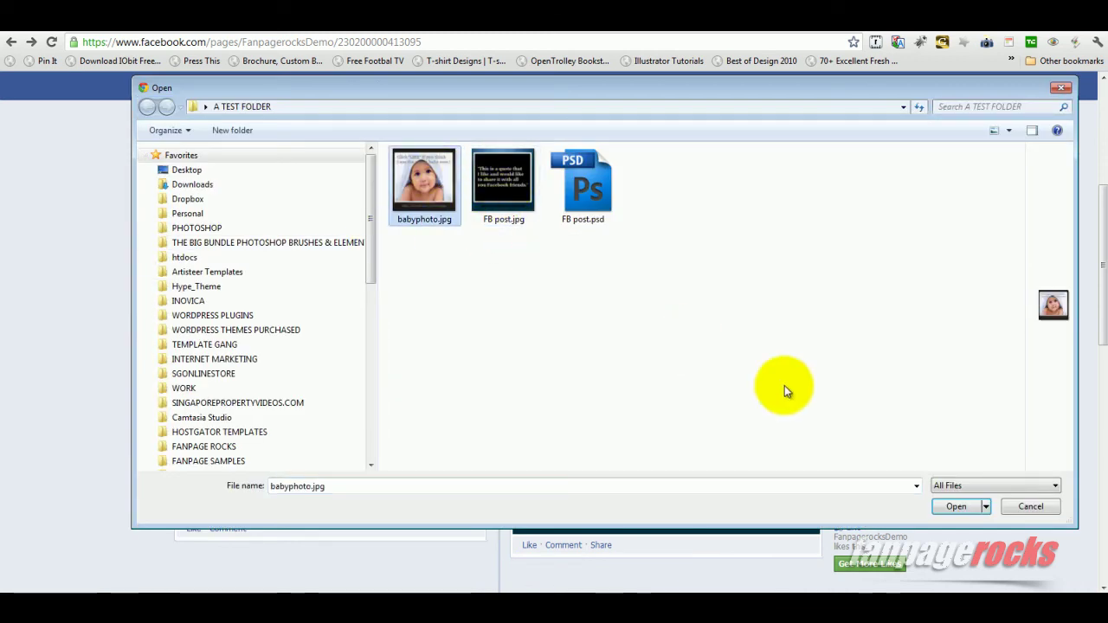
pyautogui.click(957, 508)
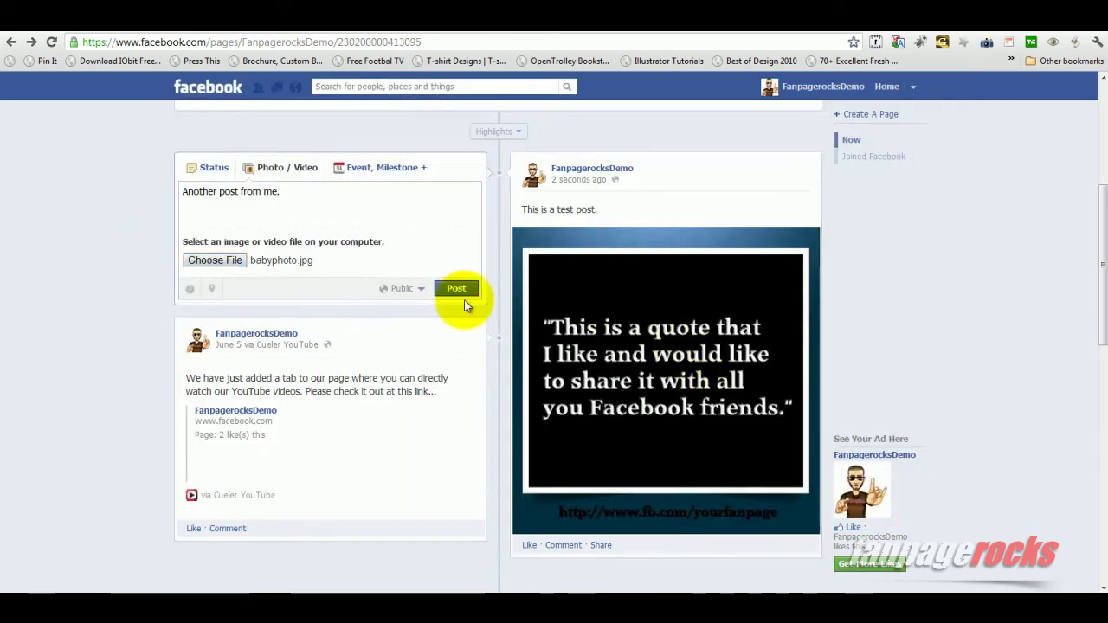
pyautogui.click(451, 289)
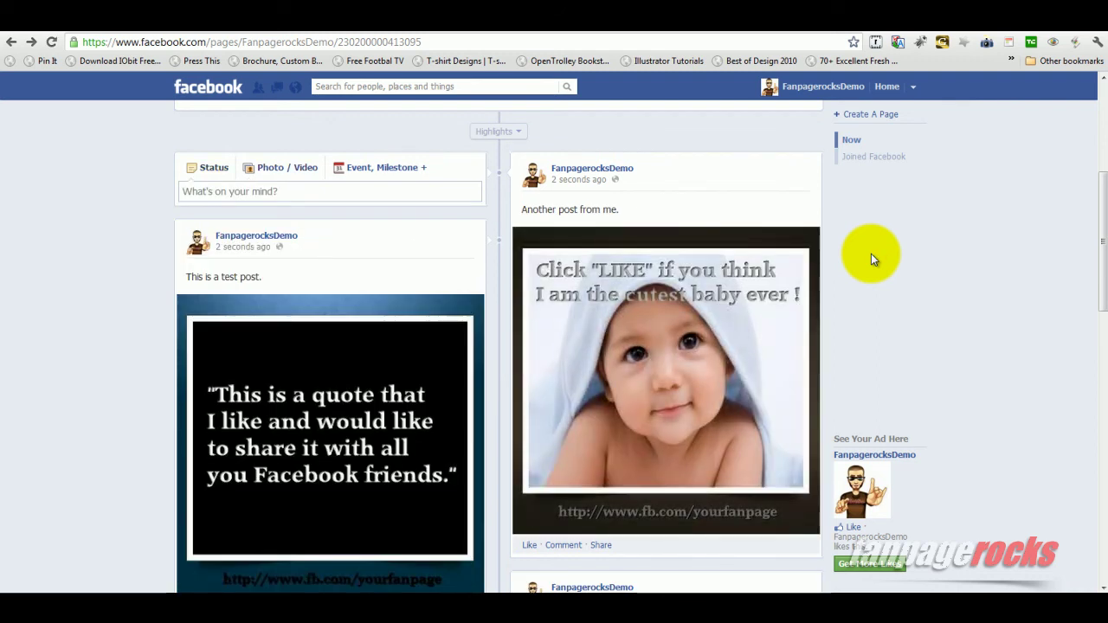
pyautogui.scroll(-1, 586, 268)
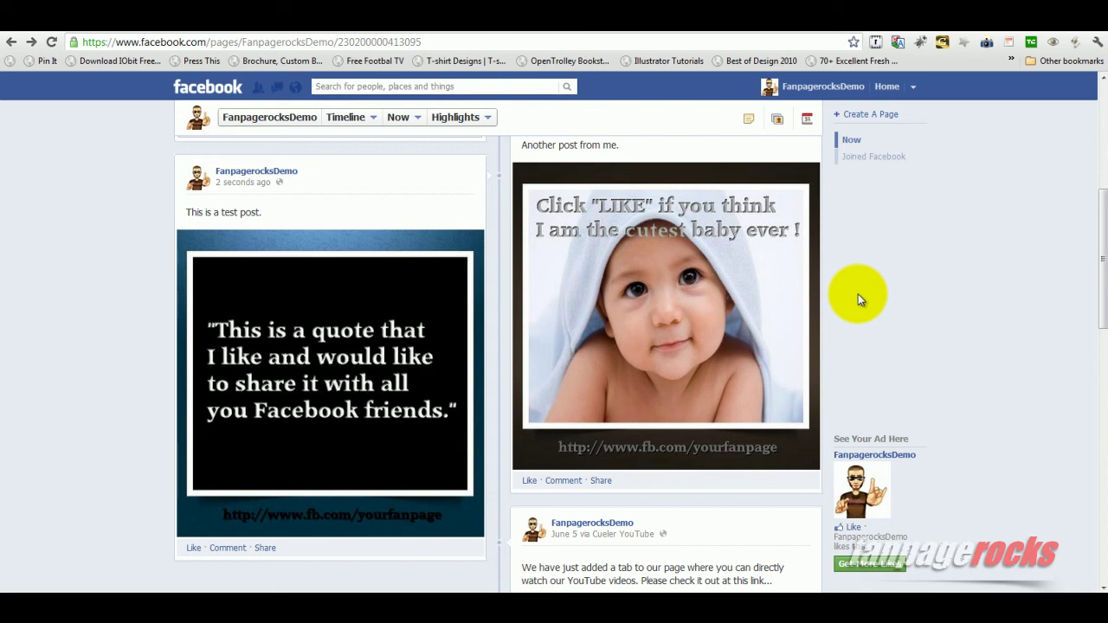
pyautogui.scroll(2, 859, 298)
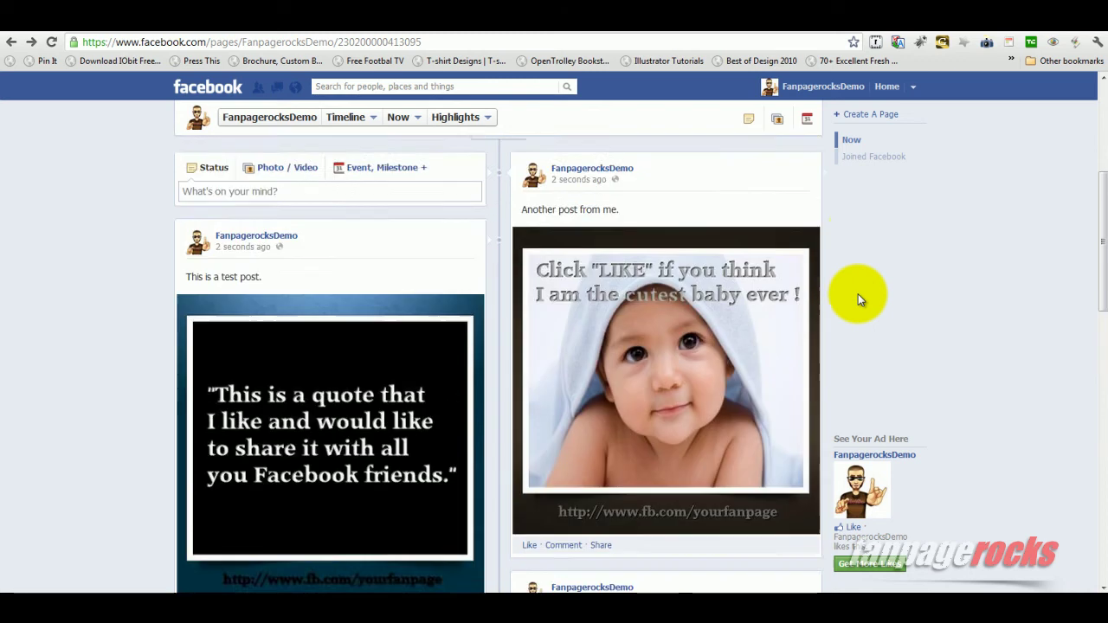
pyautogui.scroll(-3, 858, 299)
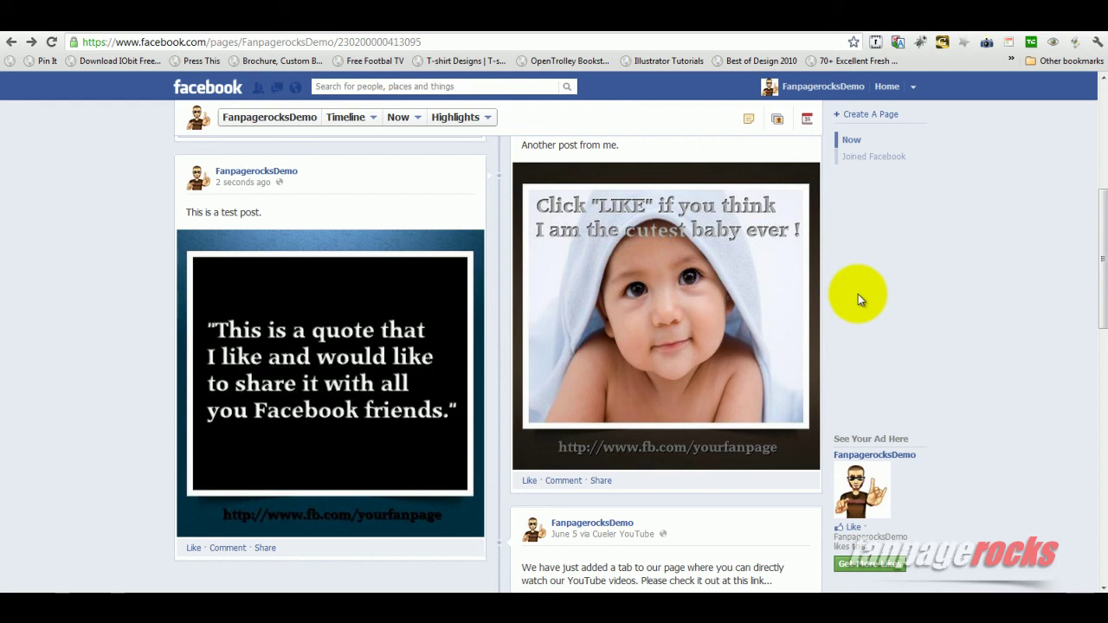
pyautogui.scroll(1, 858, 295)
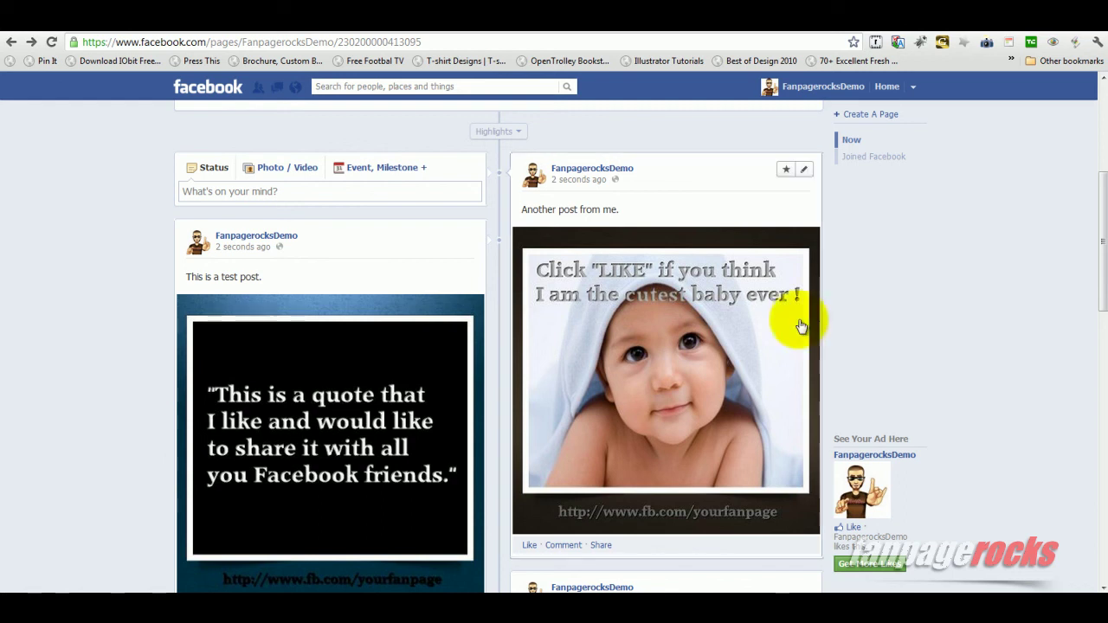
pyautogui.click(736, 344)
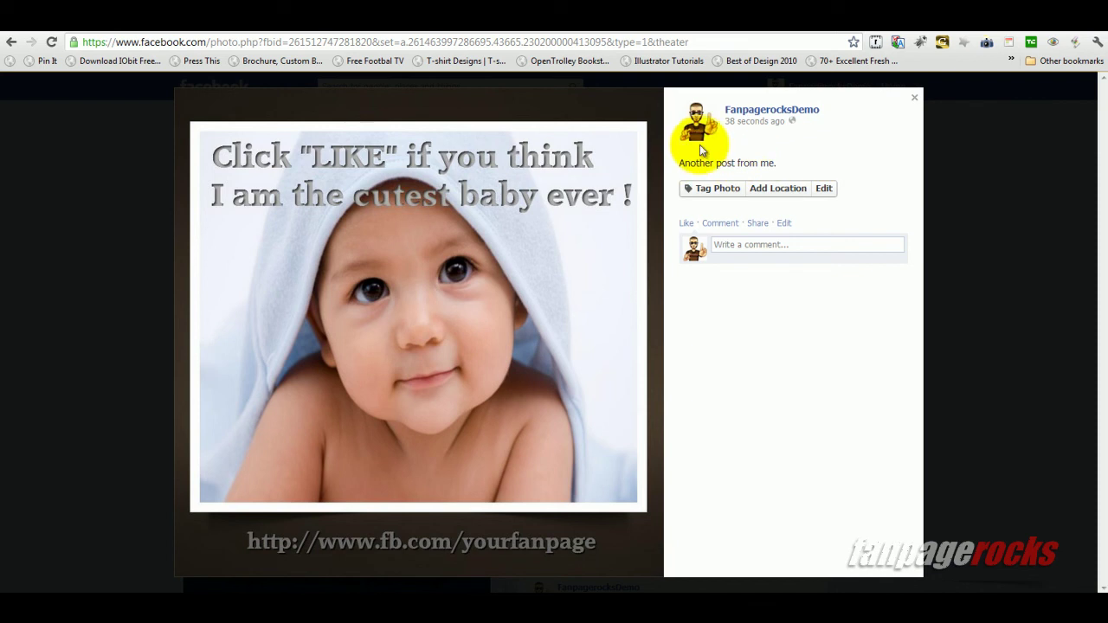
pyautogui.click(915, 102)
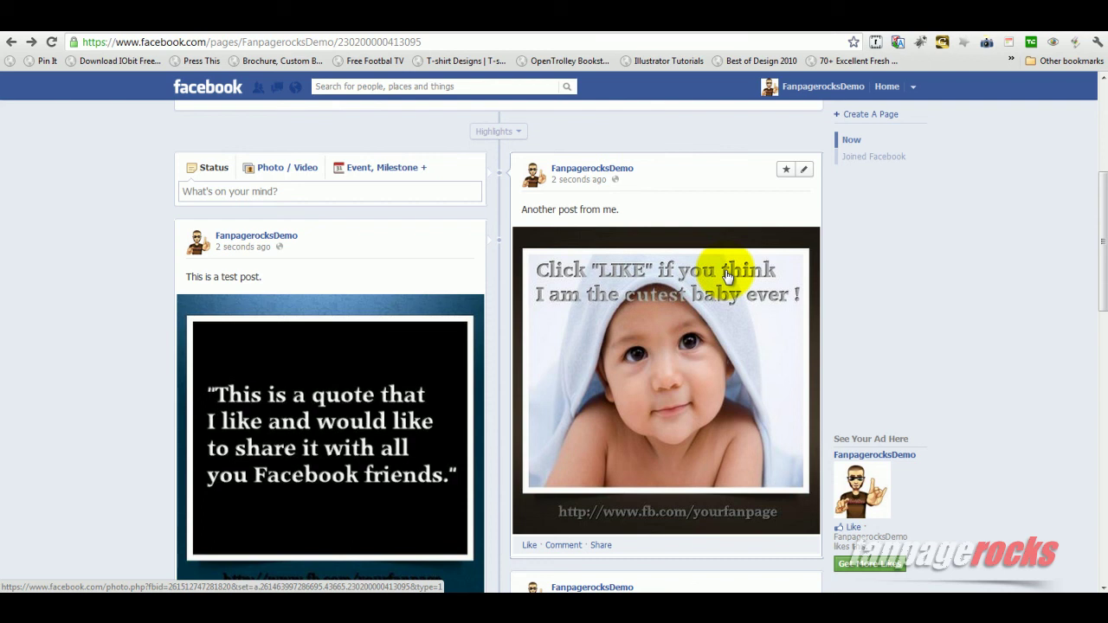
pyautogui.scroll(-1, 727, 276)
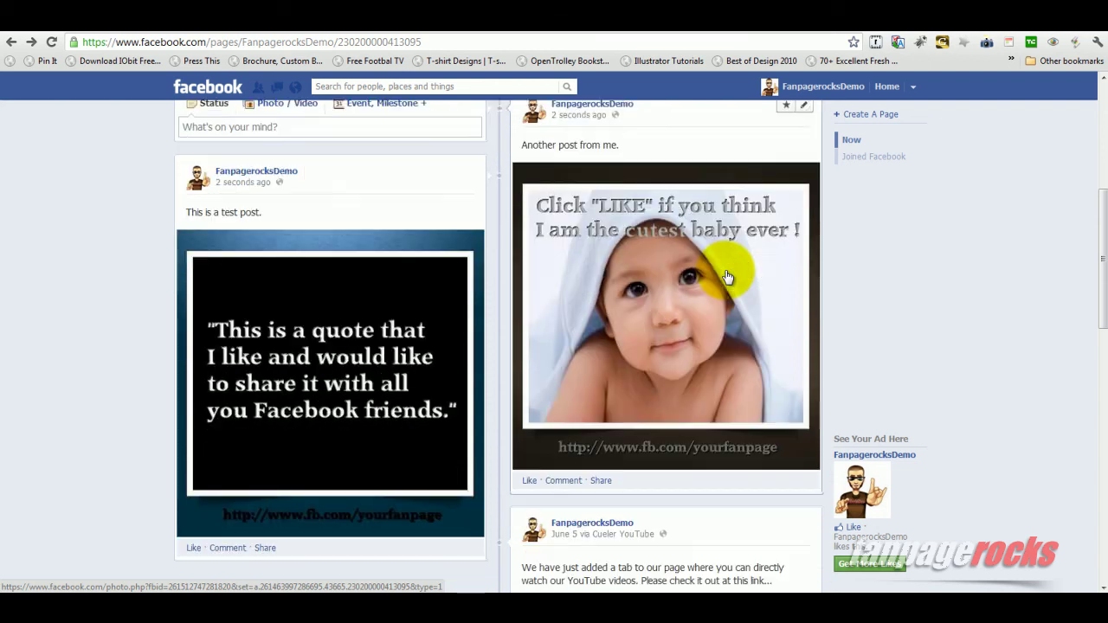